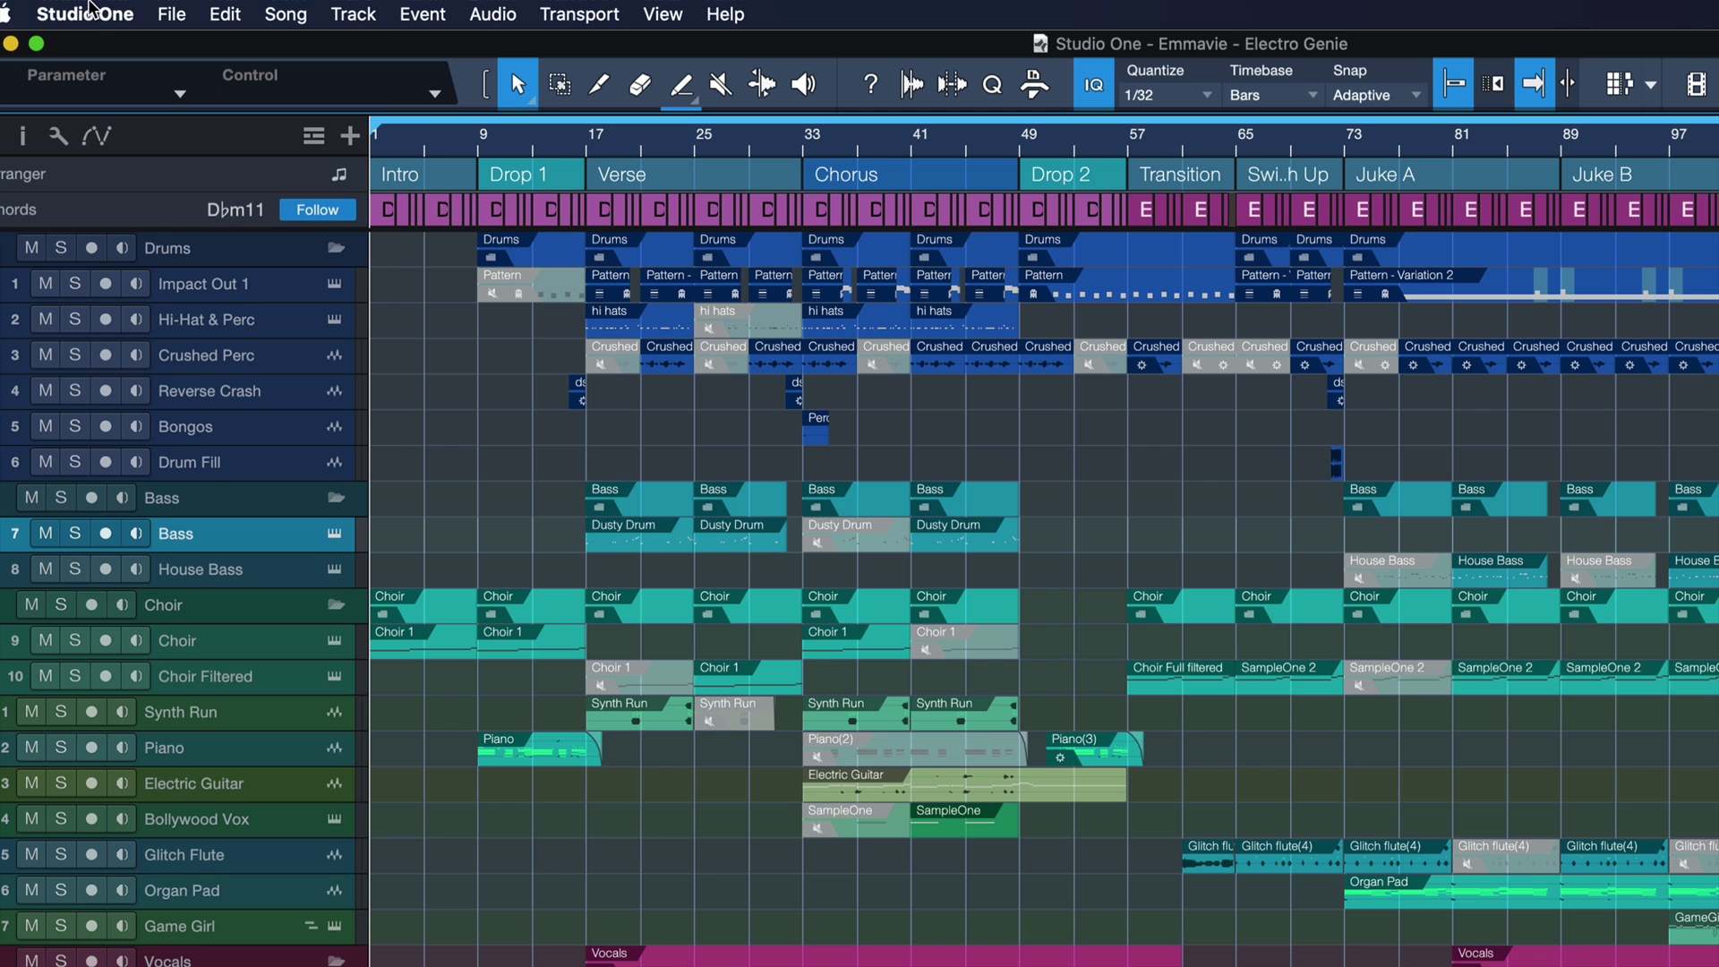
- Open the Keyboard Shortcuts settings and try F1 as a new shortcut for About
{"action": "left_click", "coordinate": [72, 8]}
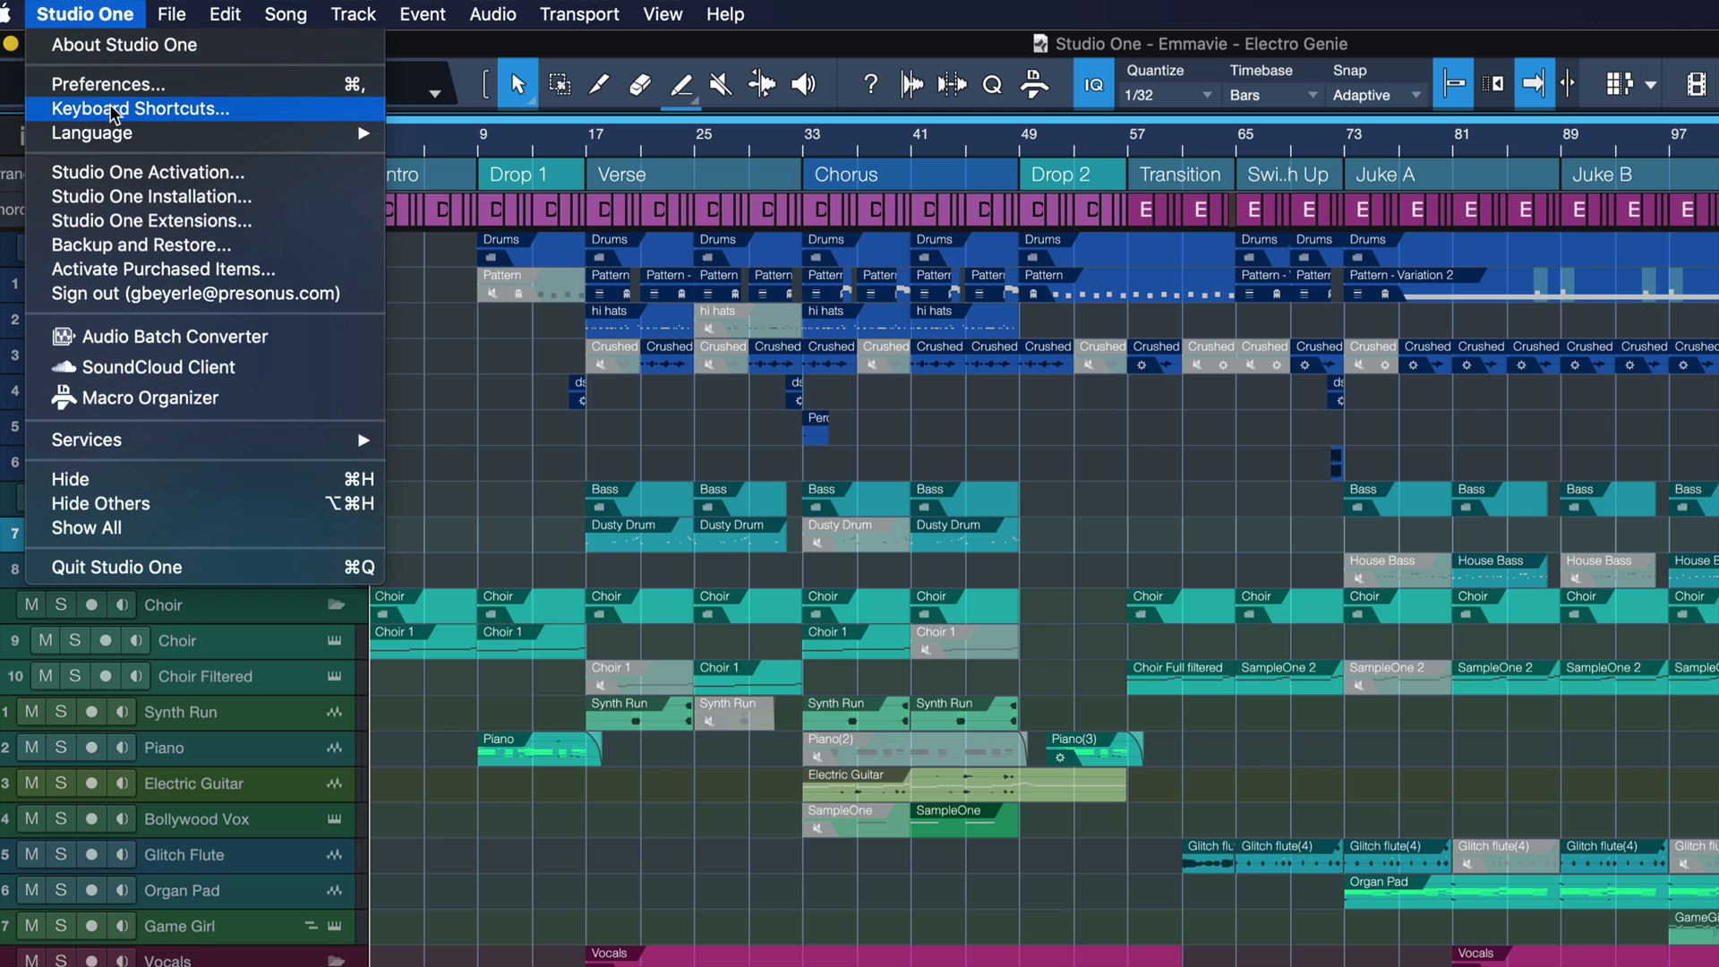
{"action": "left_click", "coordinate": [114, 109]}
{"action": "left_click", "coordinate": [1113, 614]}
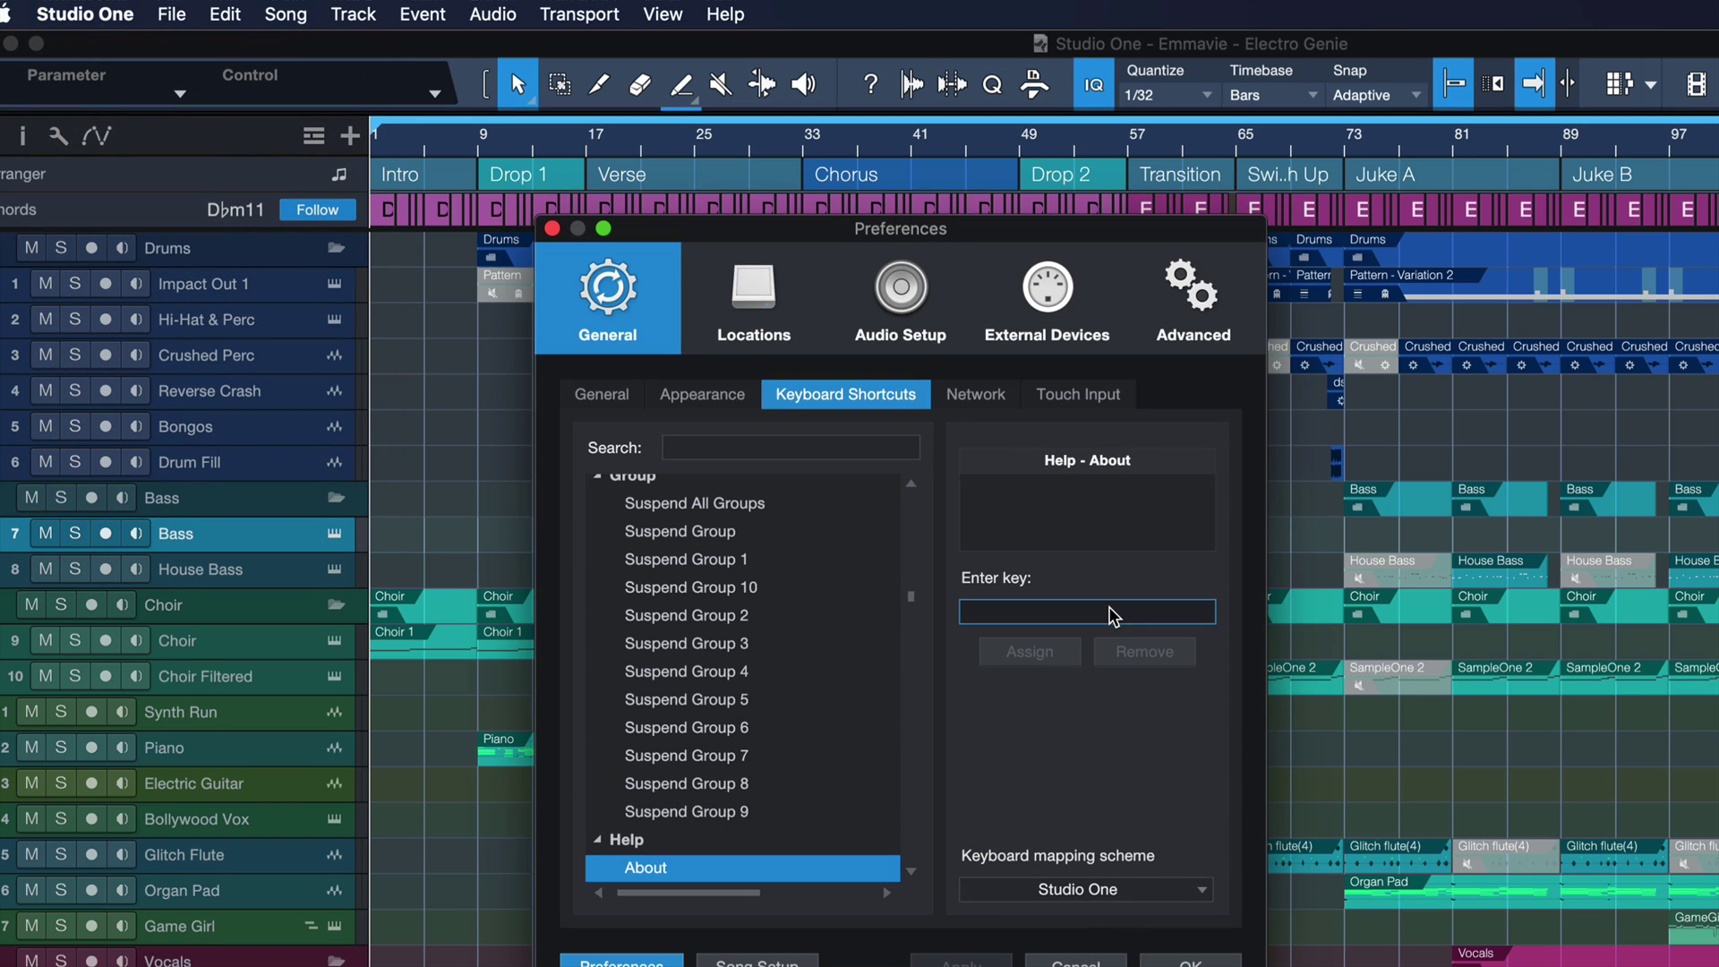
{"action": "key", "text": "F1"}
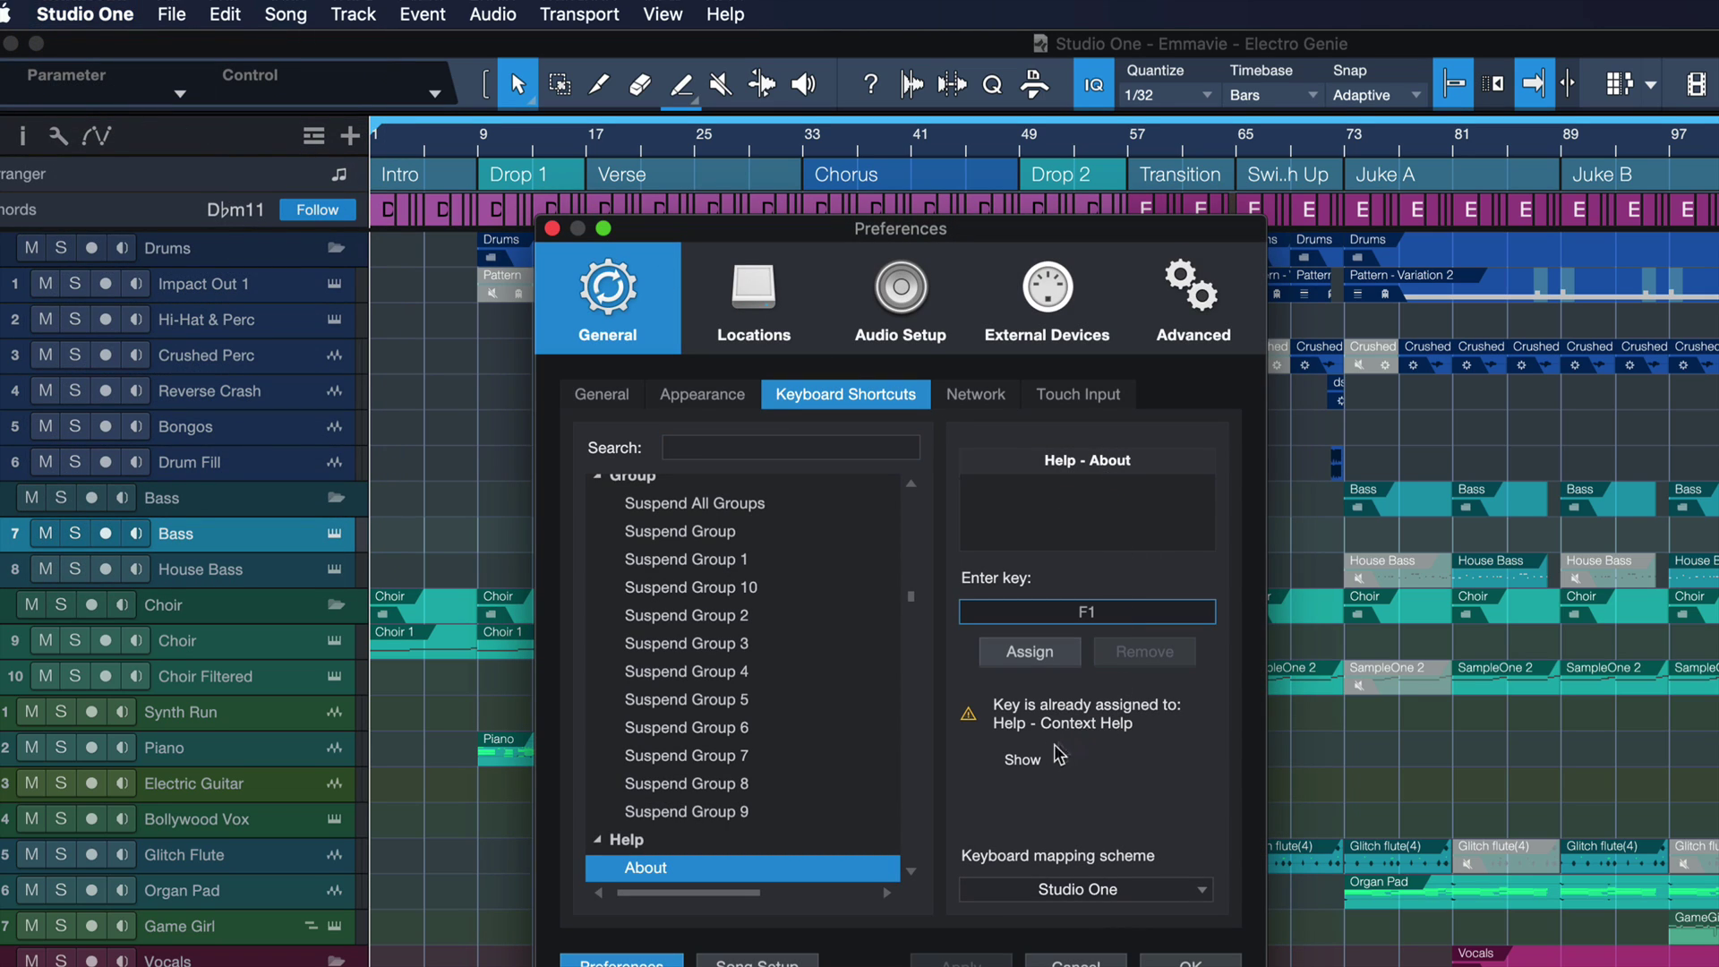
- Search 'context' and select Help > Context Help to see its shortcut
{"action": "left_click", "coordinate": [794, 449]}
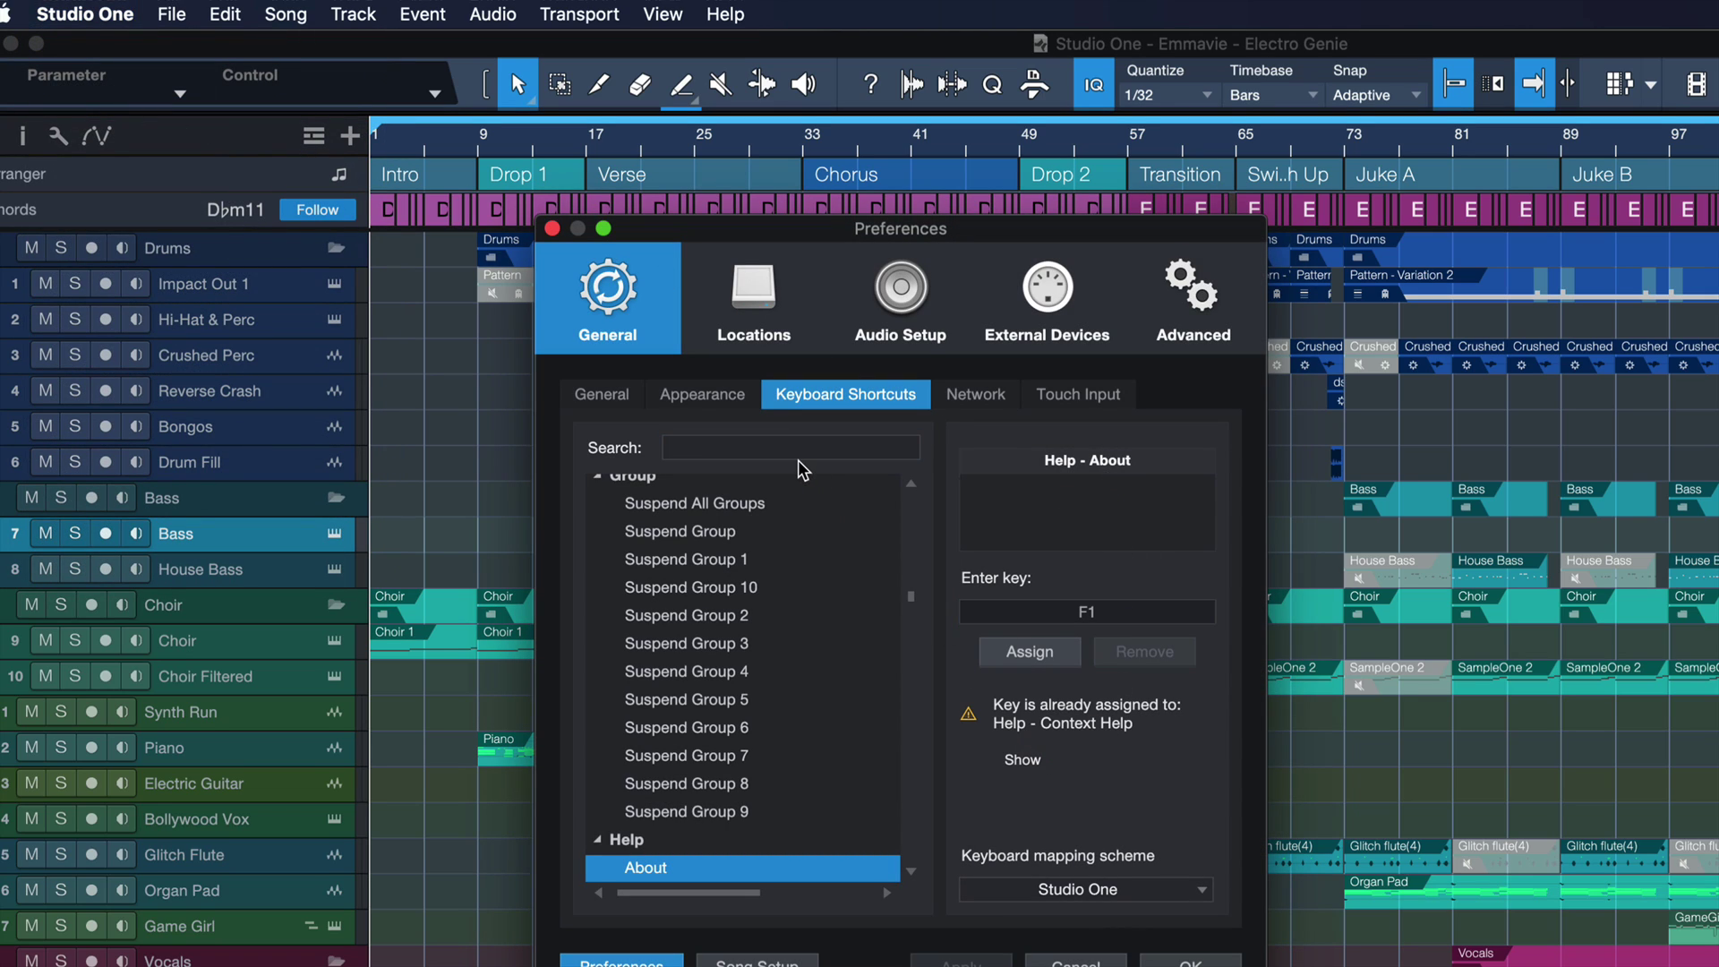
{"action": "type", "text": "context"}
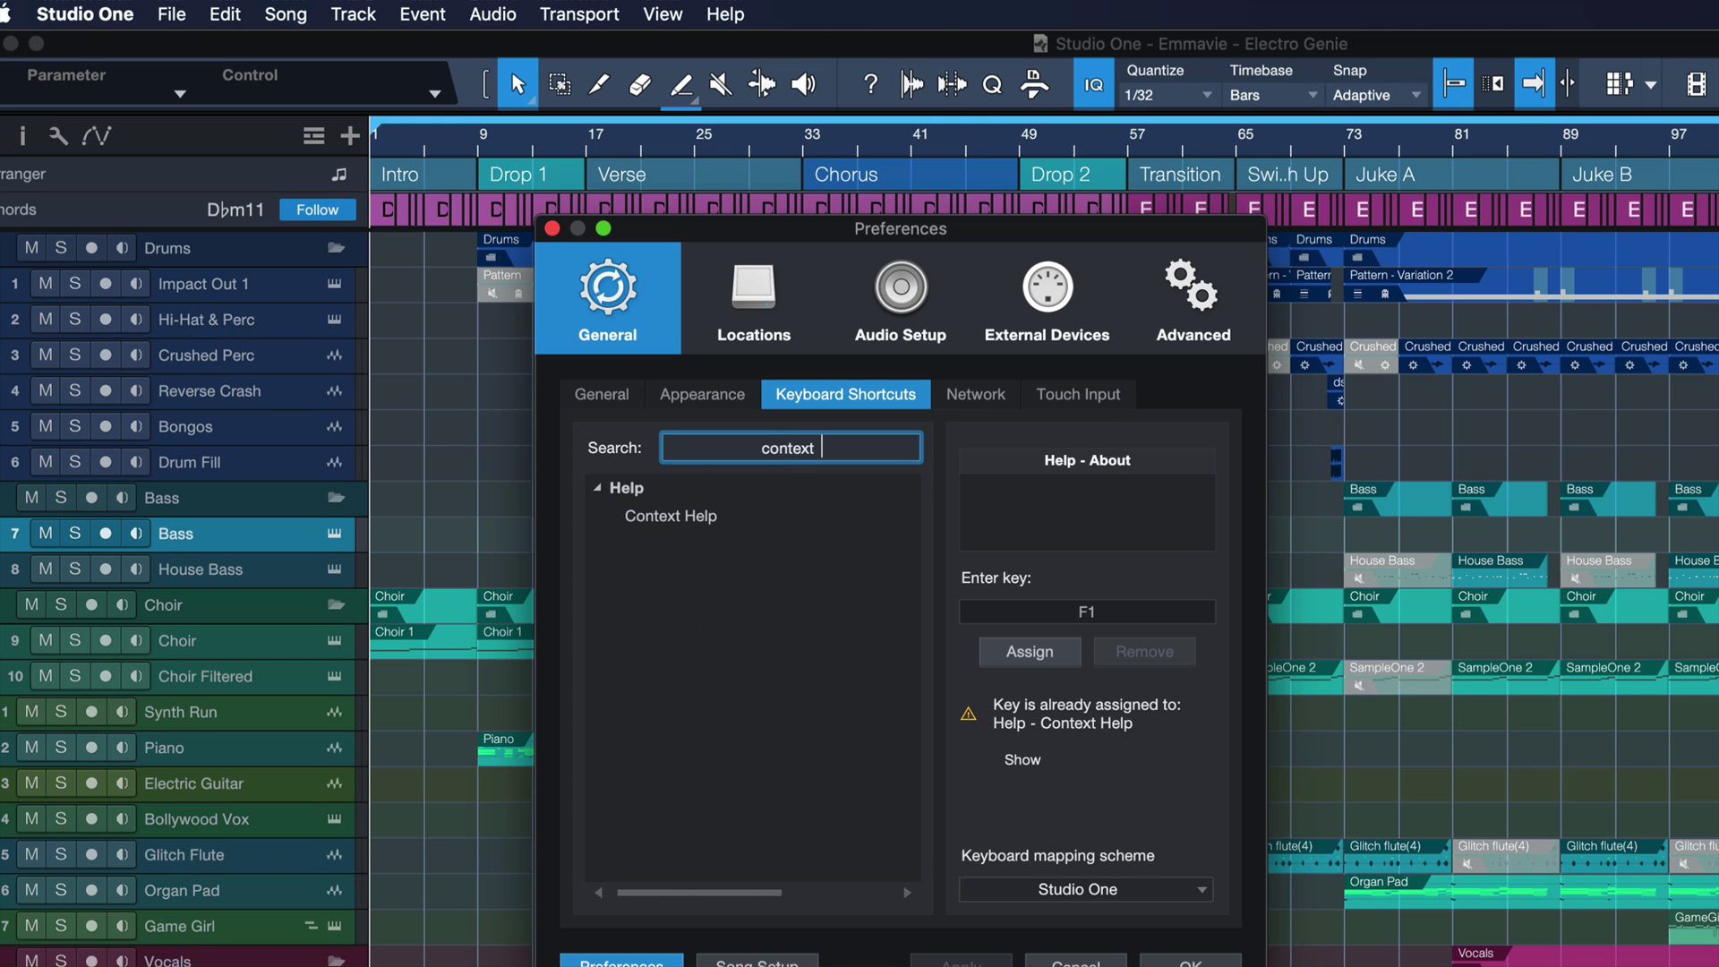
{"action": "left_click", "coordinate": [738, 514]}
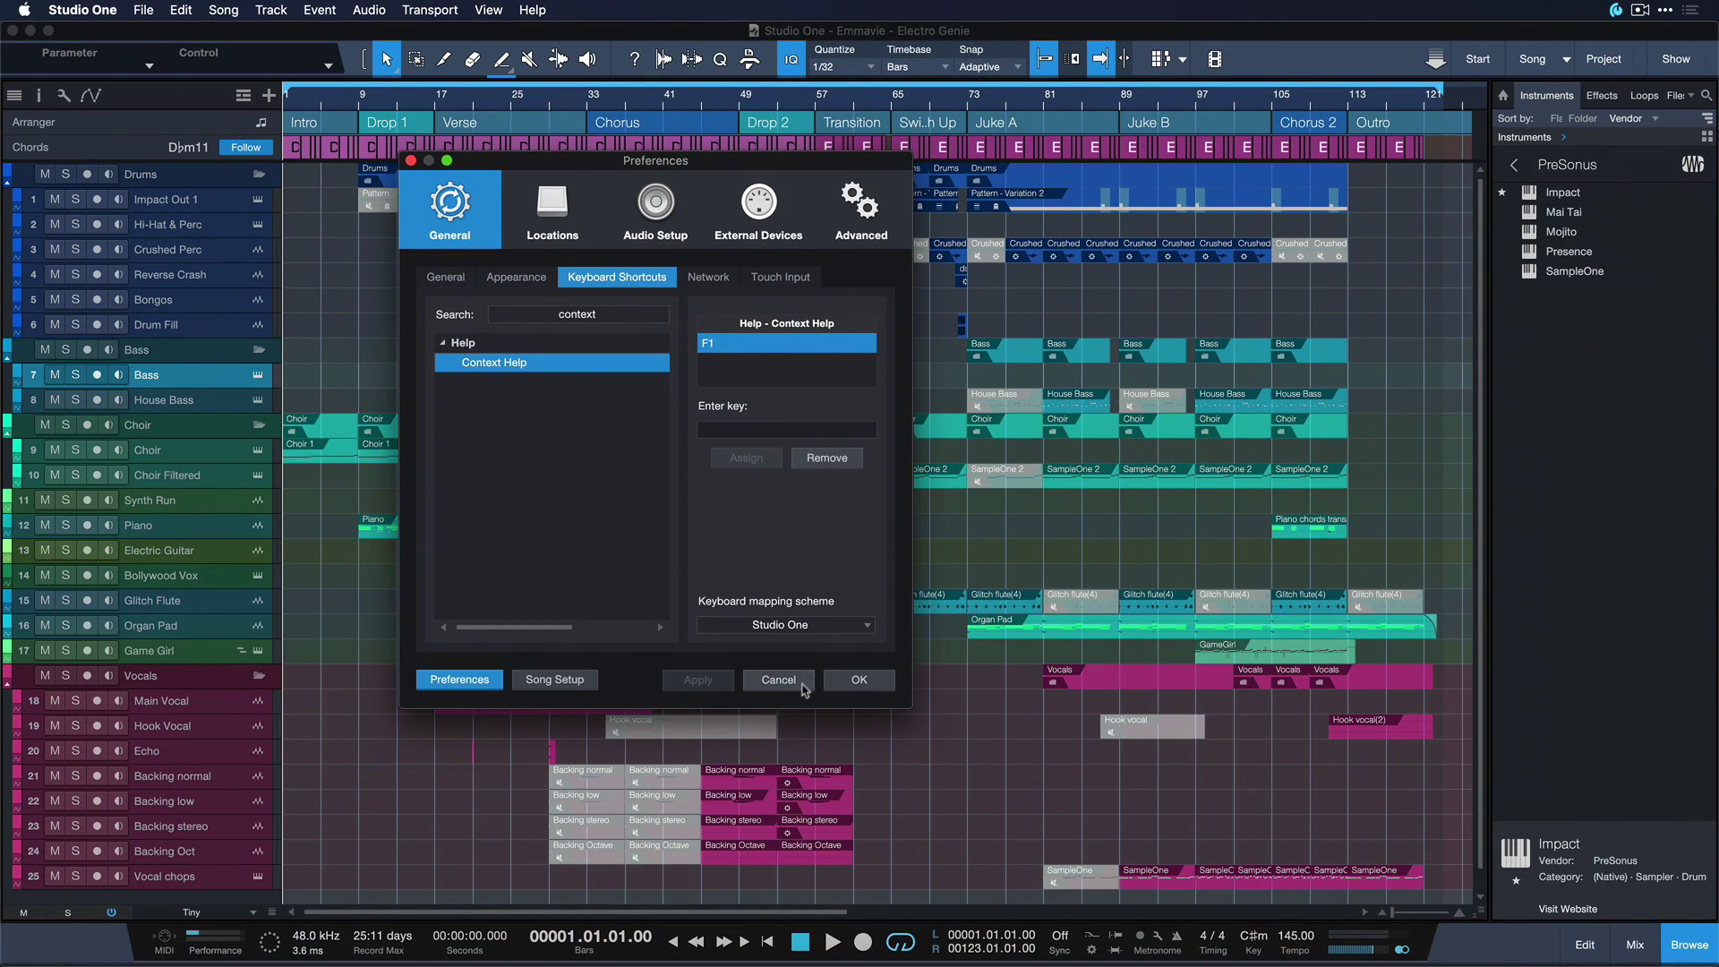
- Cancel Preferences, open the Mix console and drag it taller to show Impact Out 1 through House Bass
{"action": "left_click", "coordinate": [778, 681]}
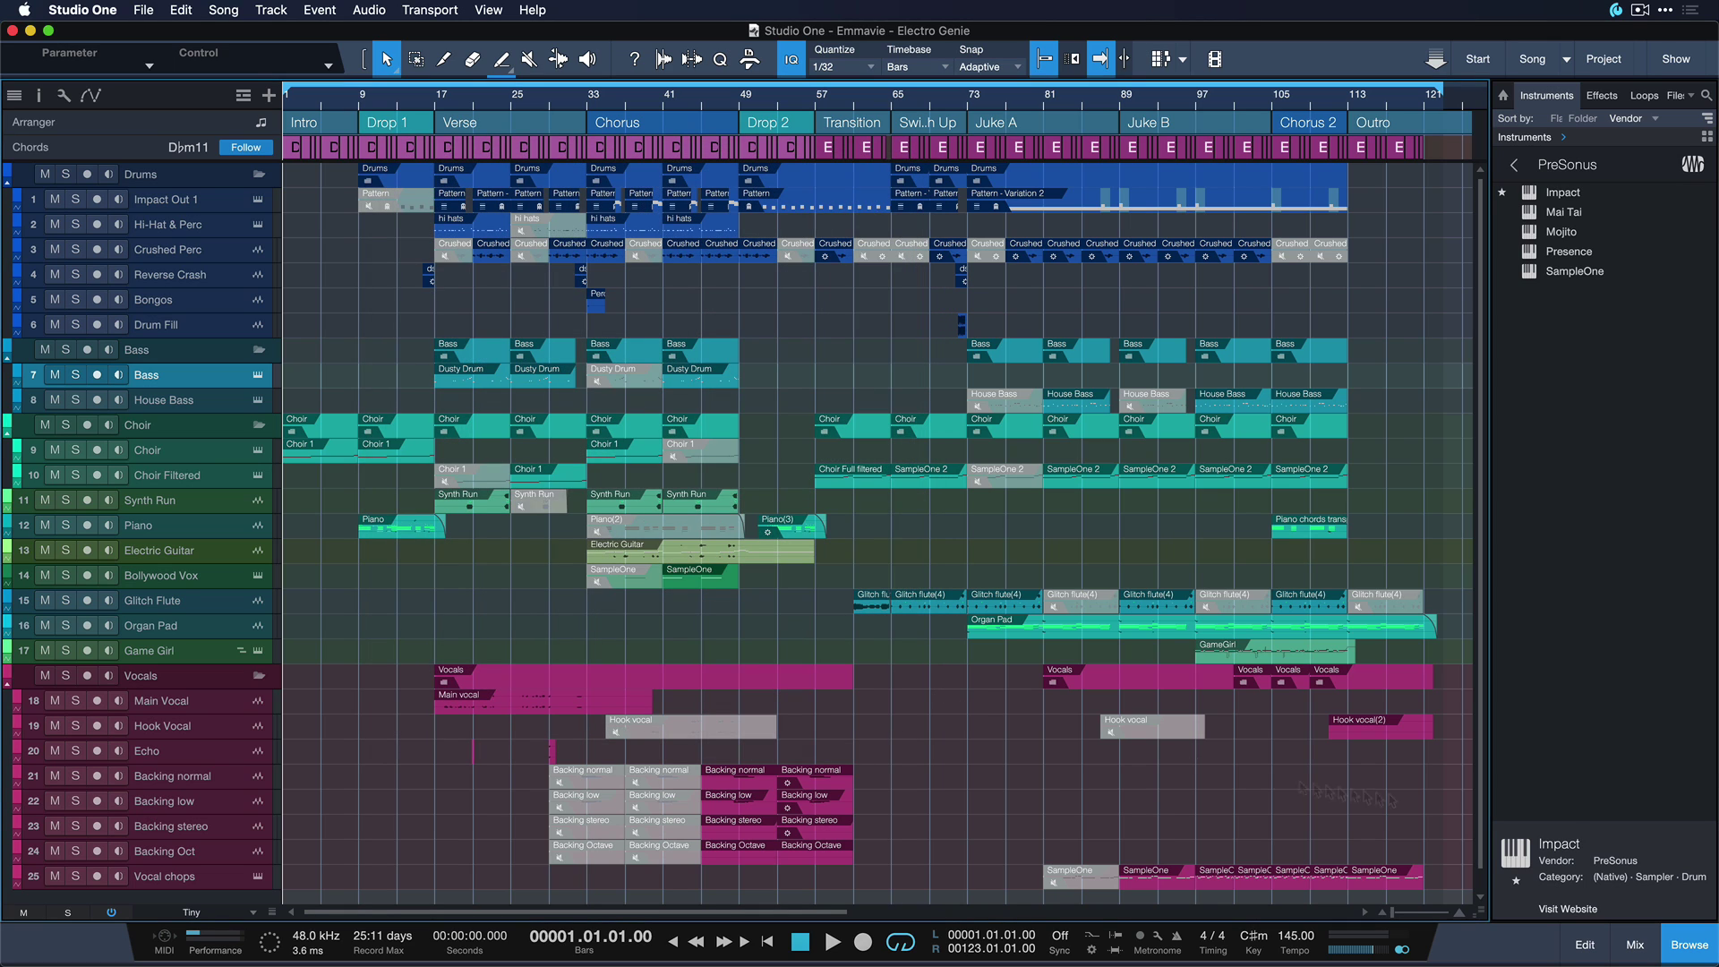
{"action": "left_click", "coordinate": [1649, 947]}
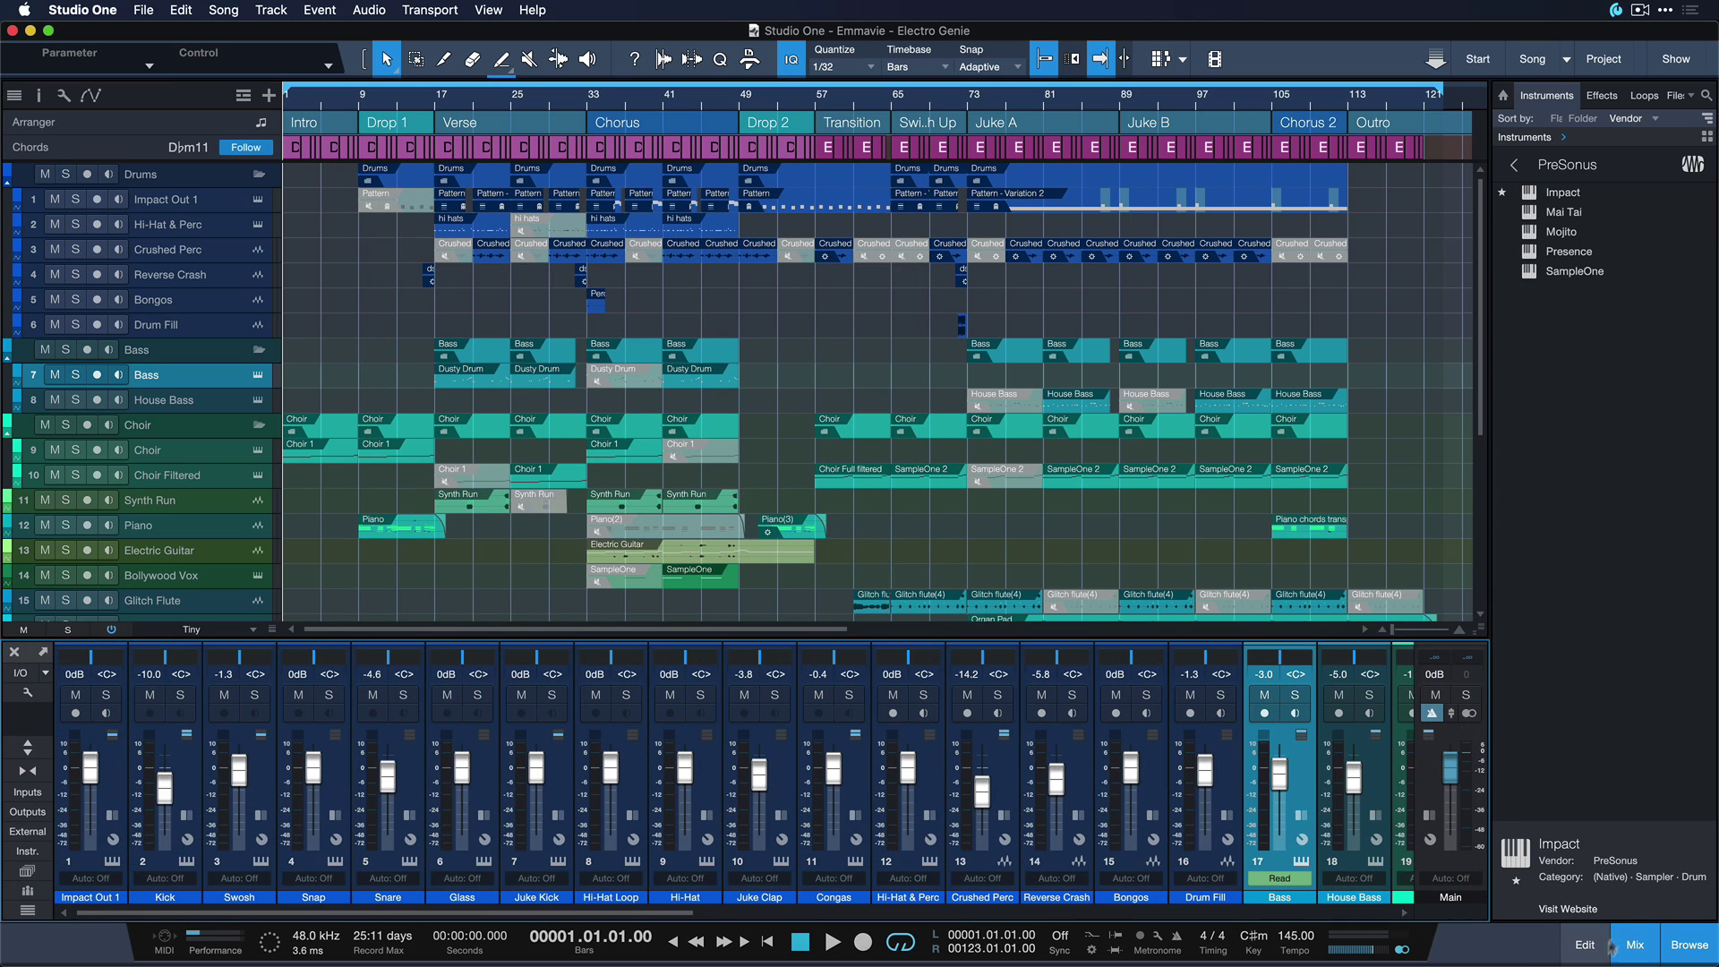
{"action": "left_click_drag", "start_coordinate": [991, 639], "coordinate": [992, 492]}
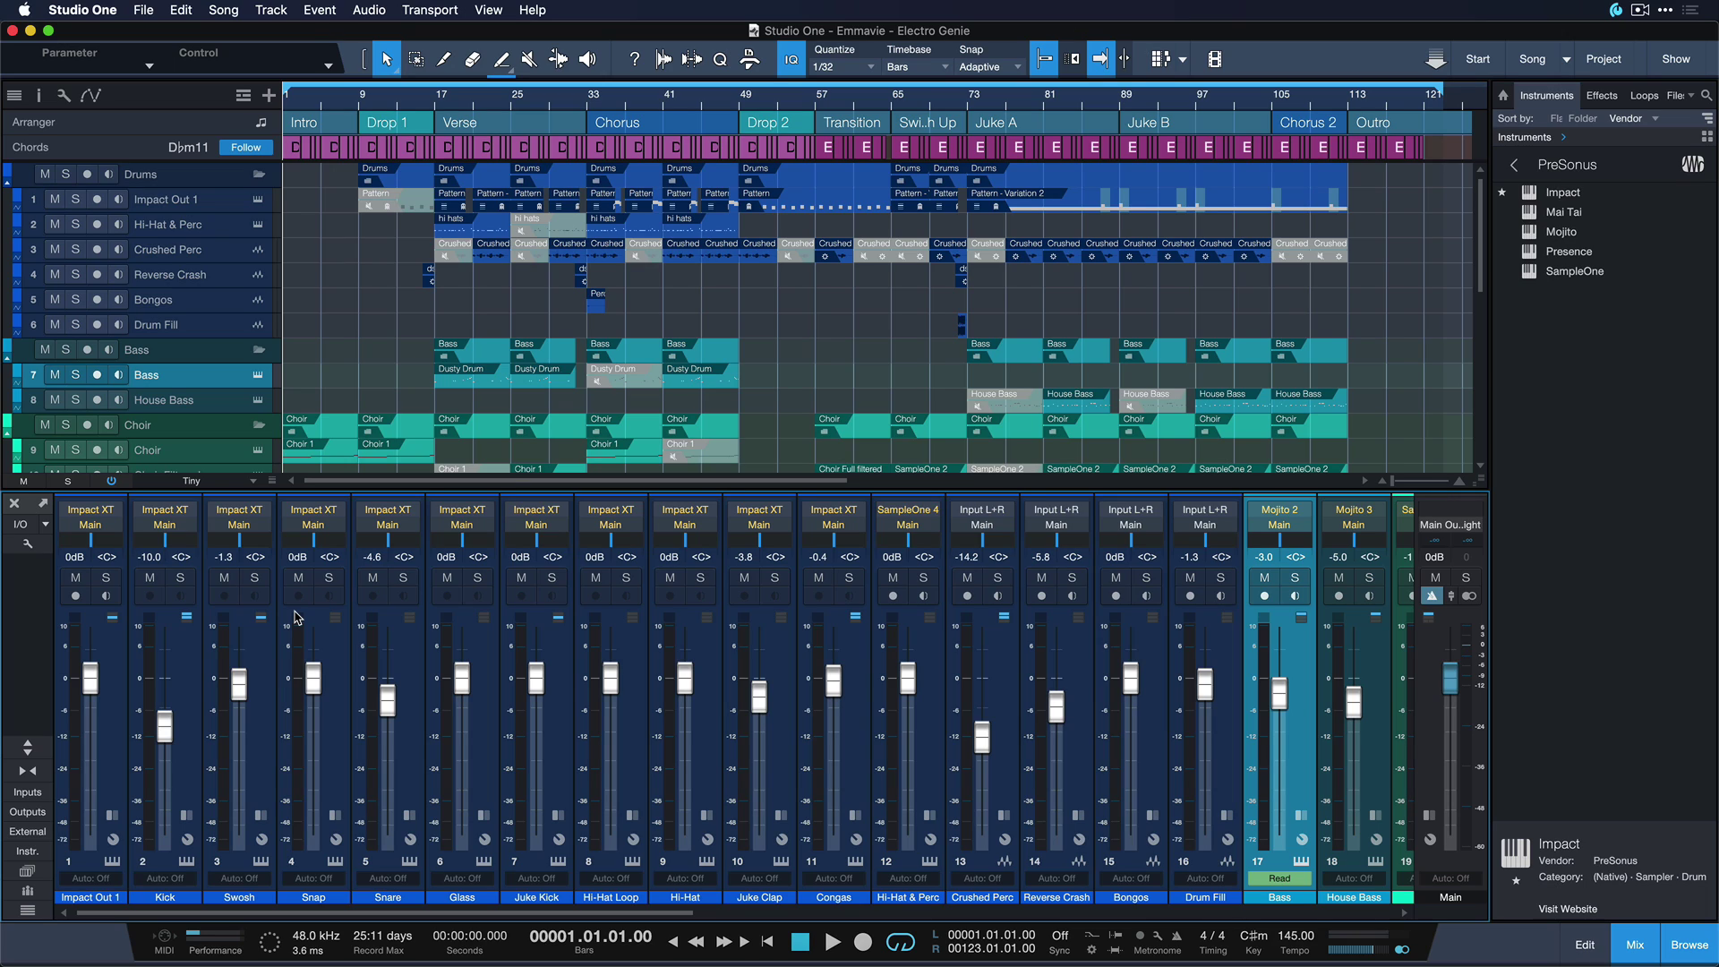
- View F1 context help for the console, then for the Song page after hiding the mixer
{"action": "key", "text": "F1"}
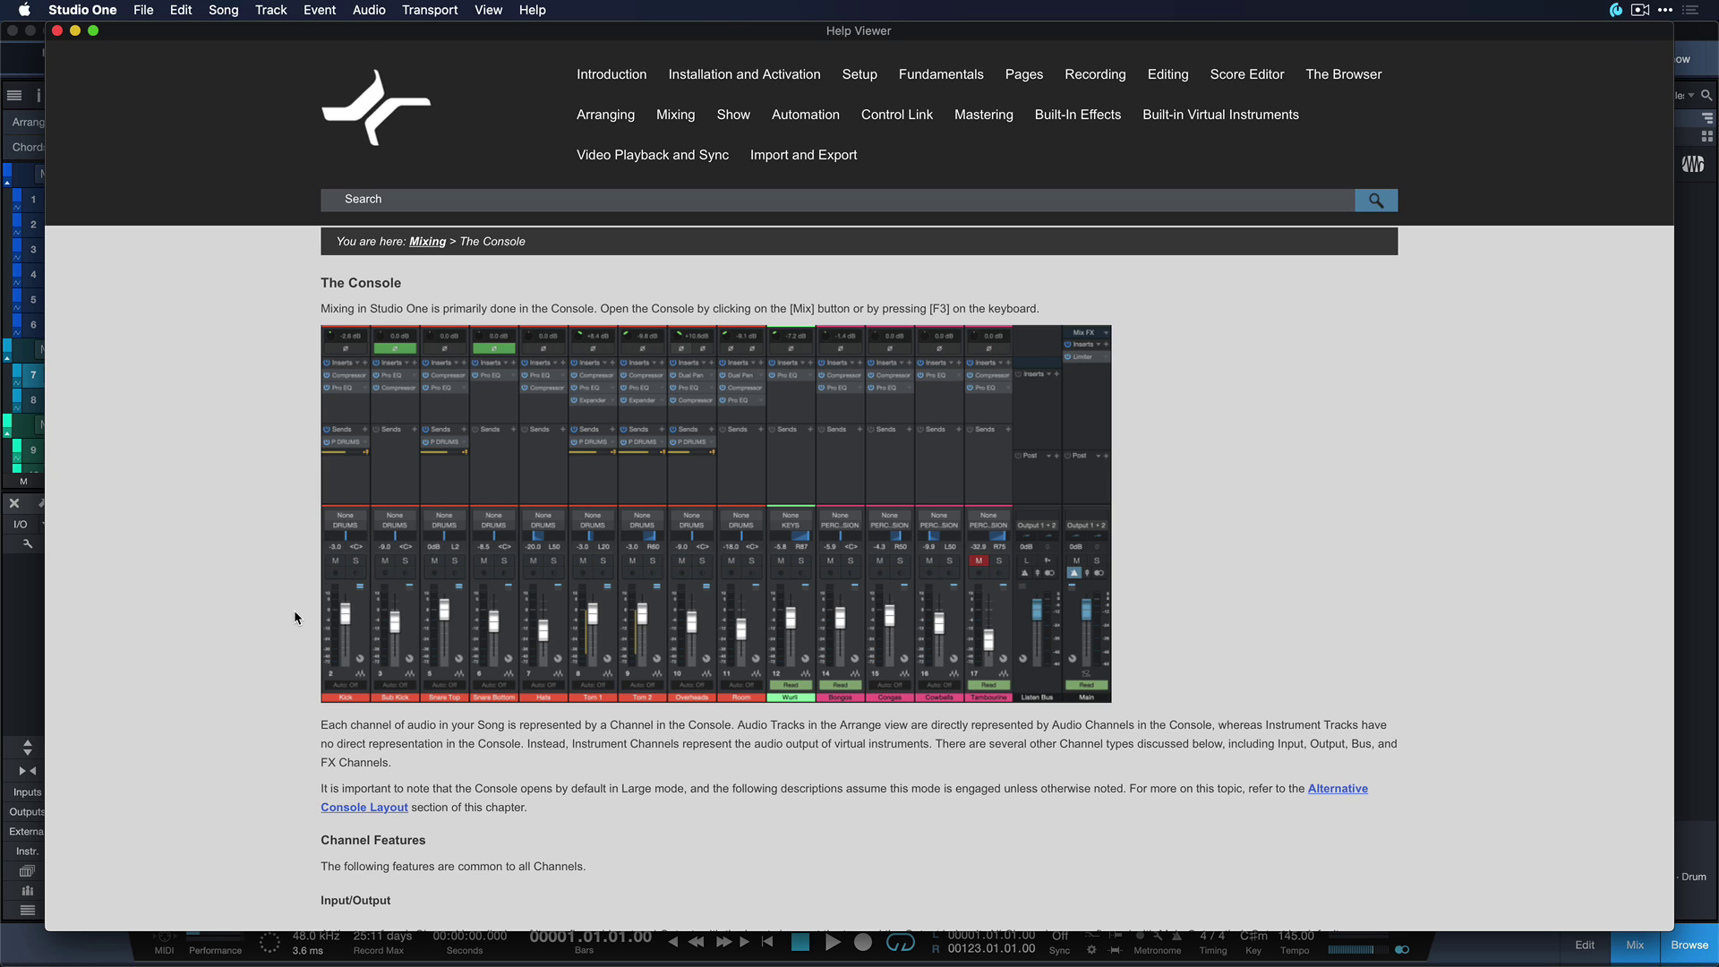
{"action": "left_click", "coordinate": [57, 31]}
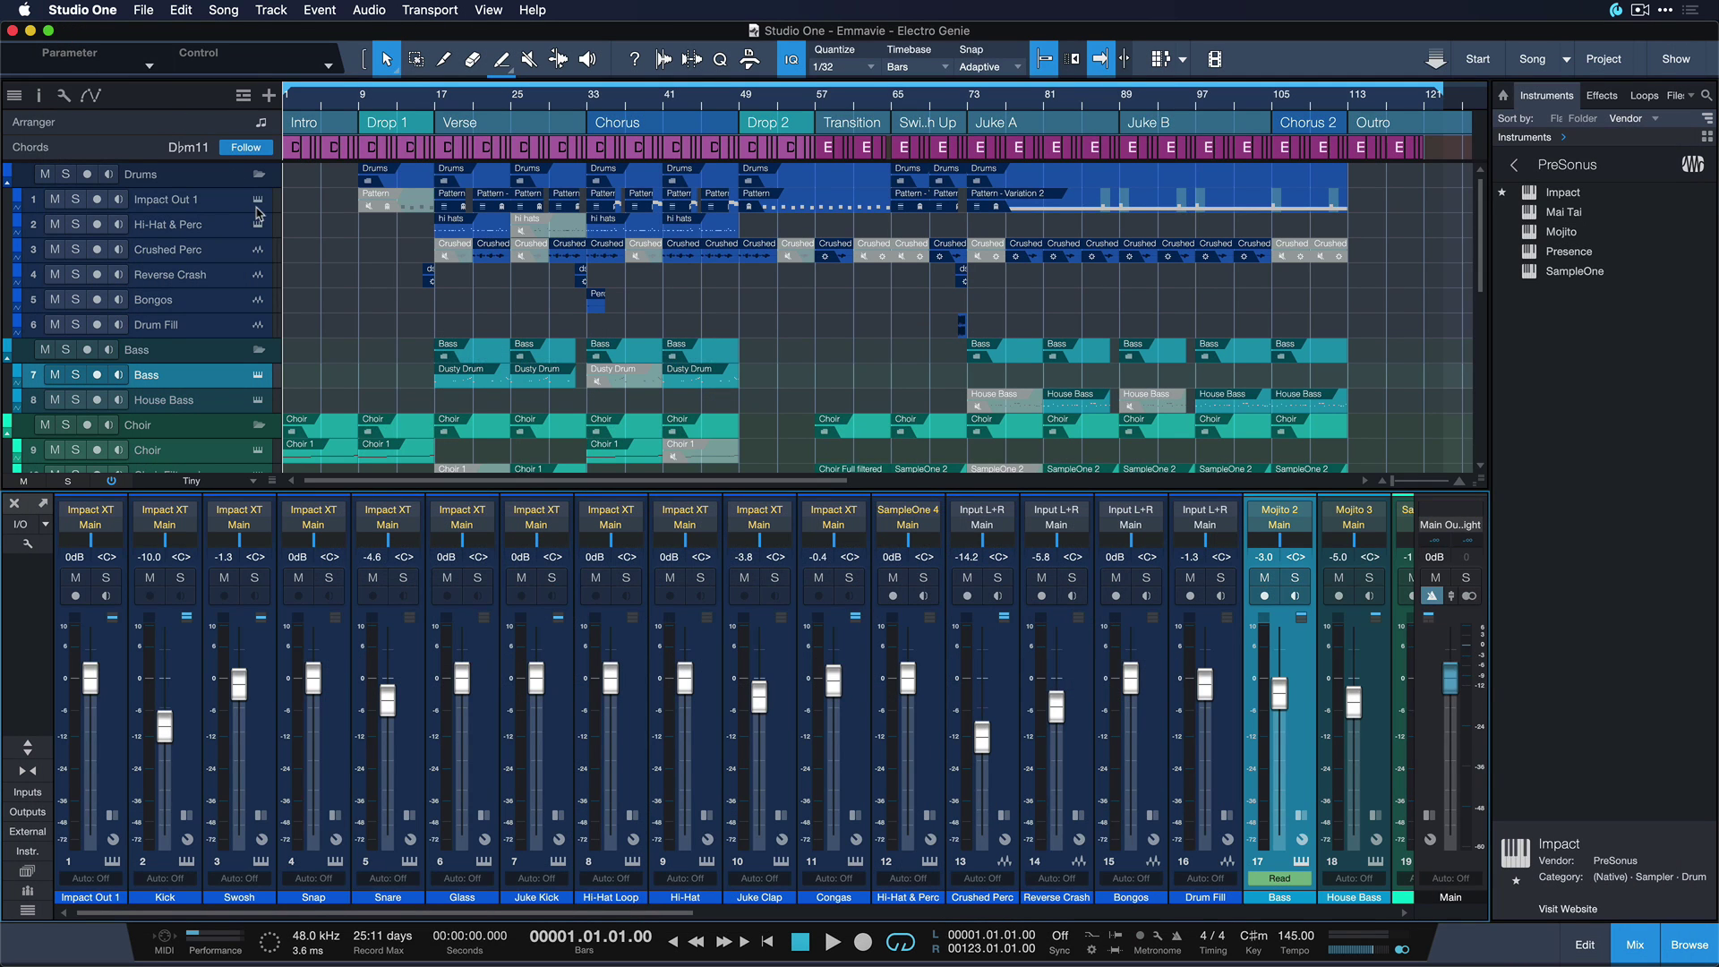
{"action": "left_click", "coordinate": [1647, 950]}
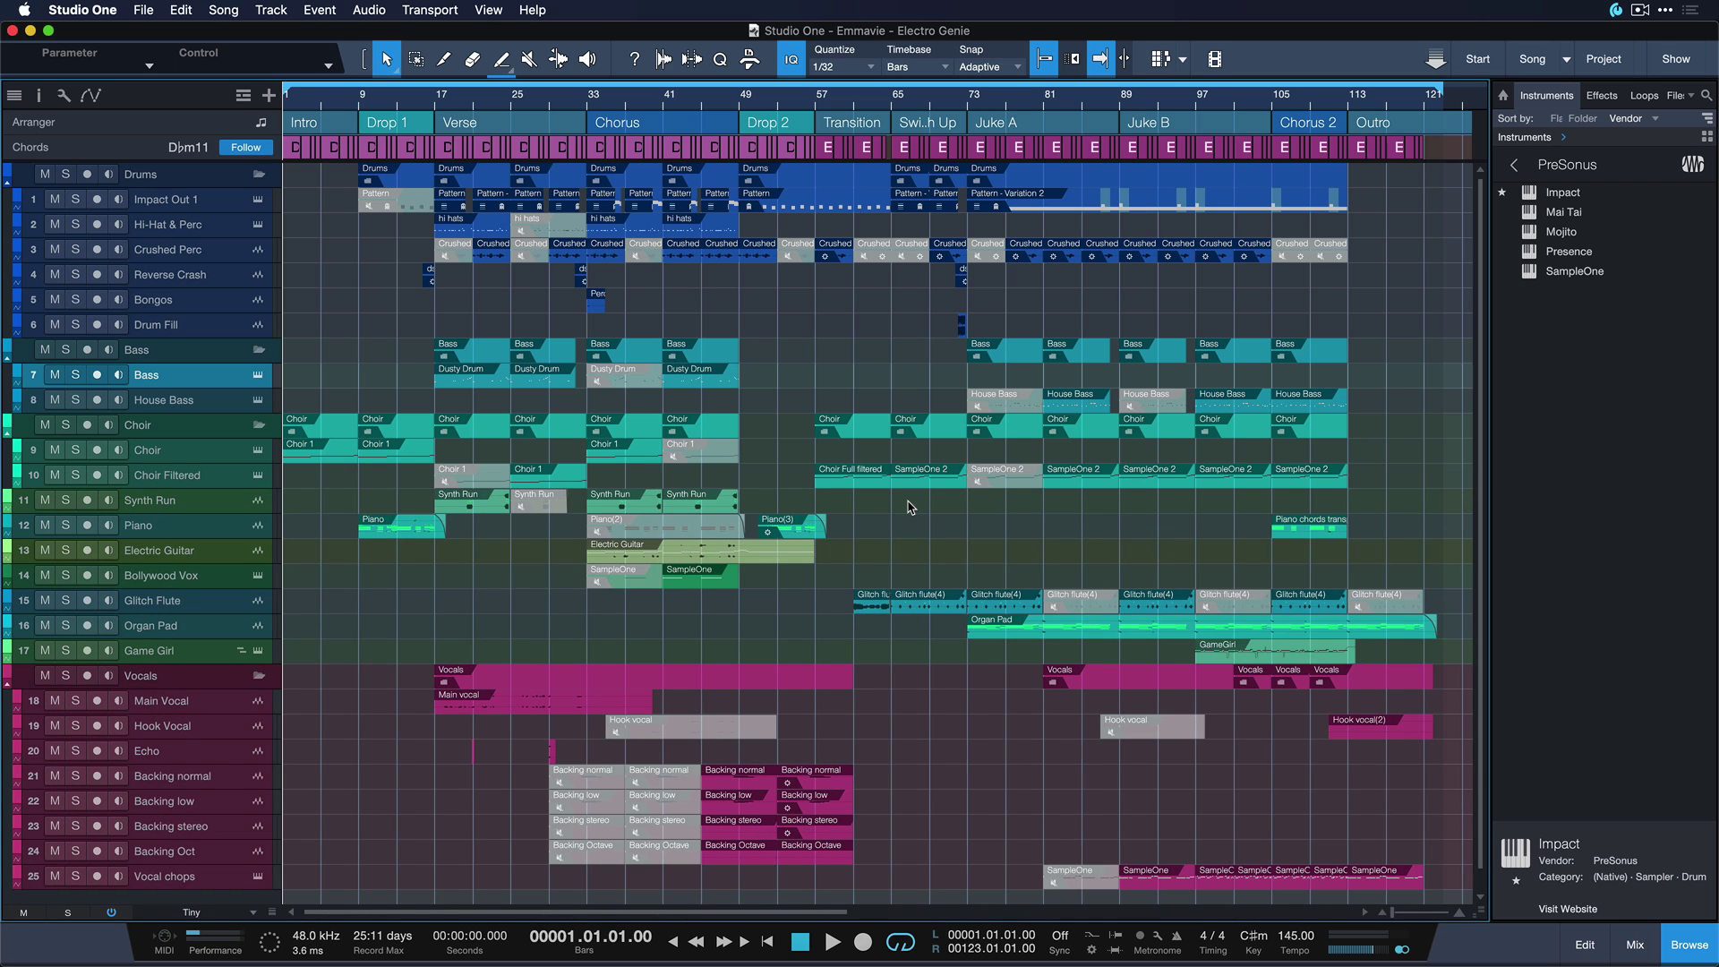
{"action": "key", "text": "F1"}
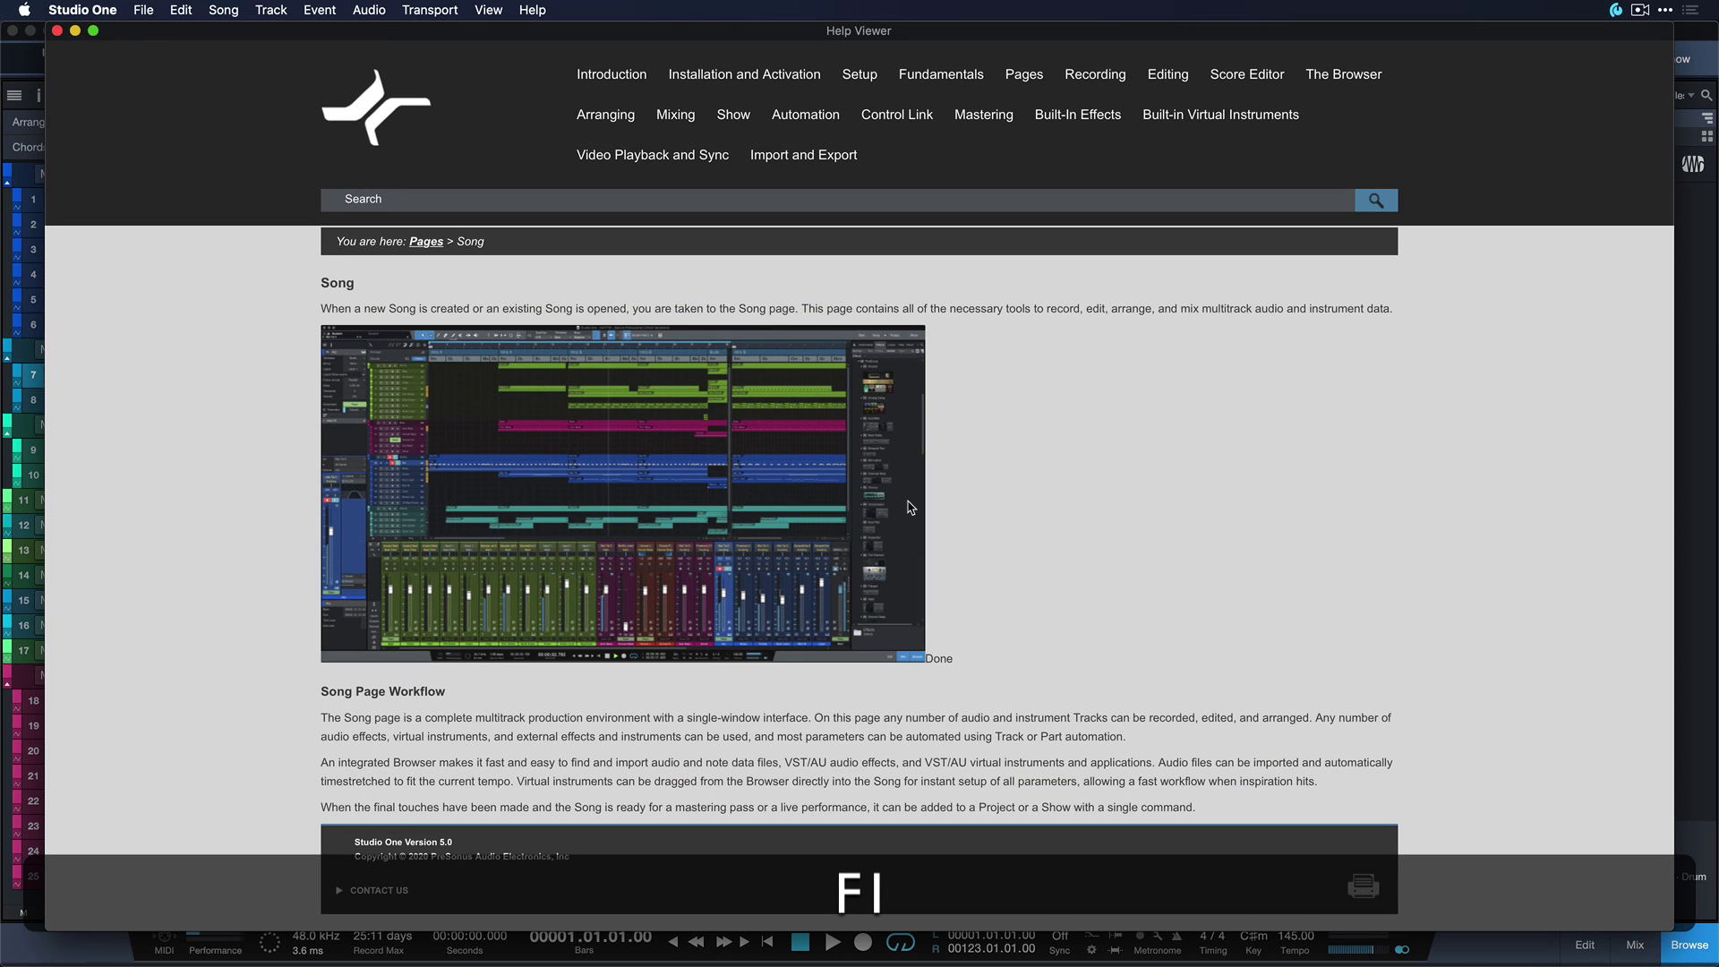
{"action": "left_click", "coordinate": [57, 30]}
- Open the Impact XT instrument on track 1 and bring up its help page
{"action": "left_click", "coordinate": [258, 199]}
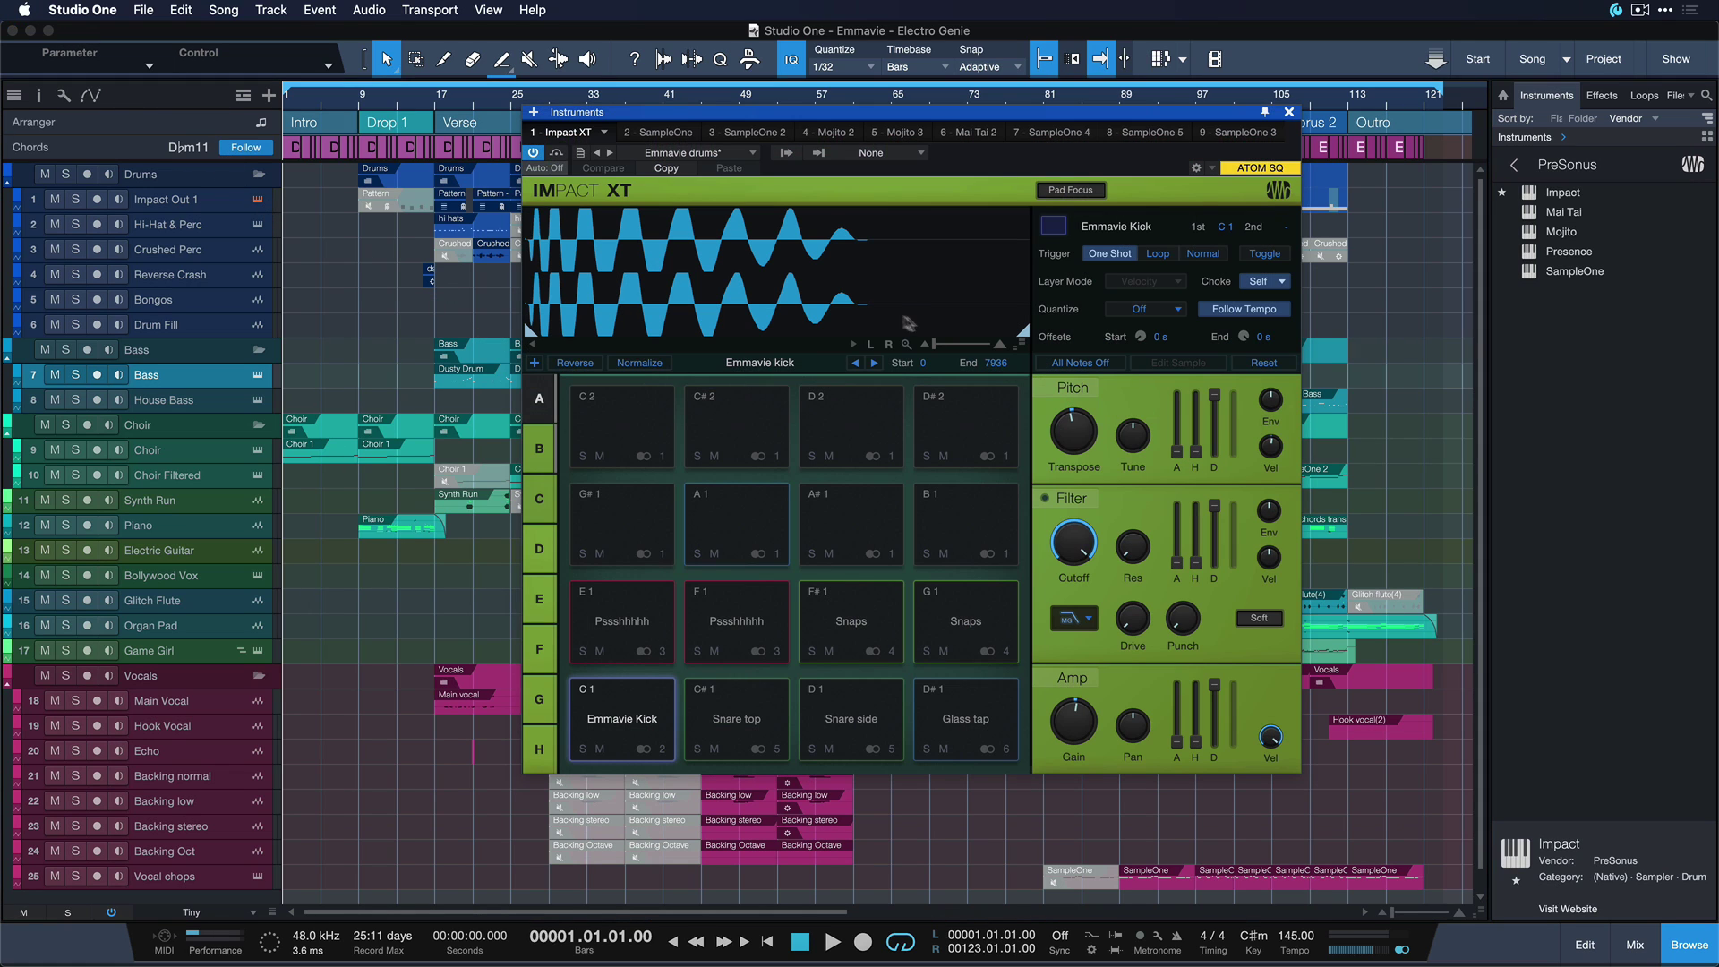
{"action": "key", "text": "F1"}
{"action": "mouse_move", "coordinate": [1343, 75]}
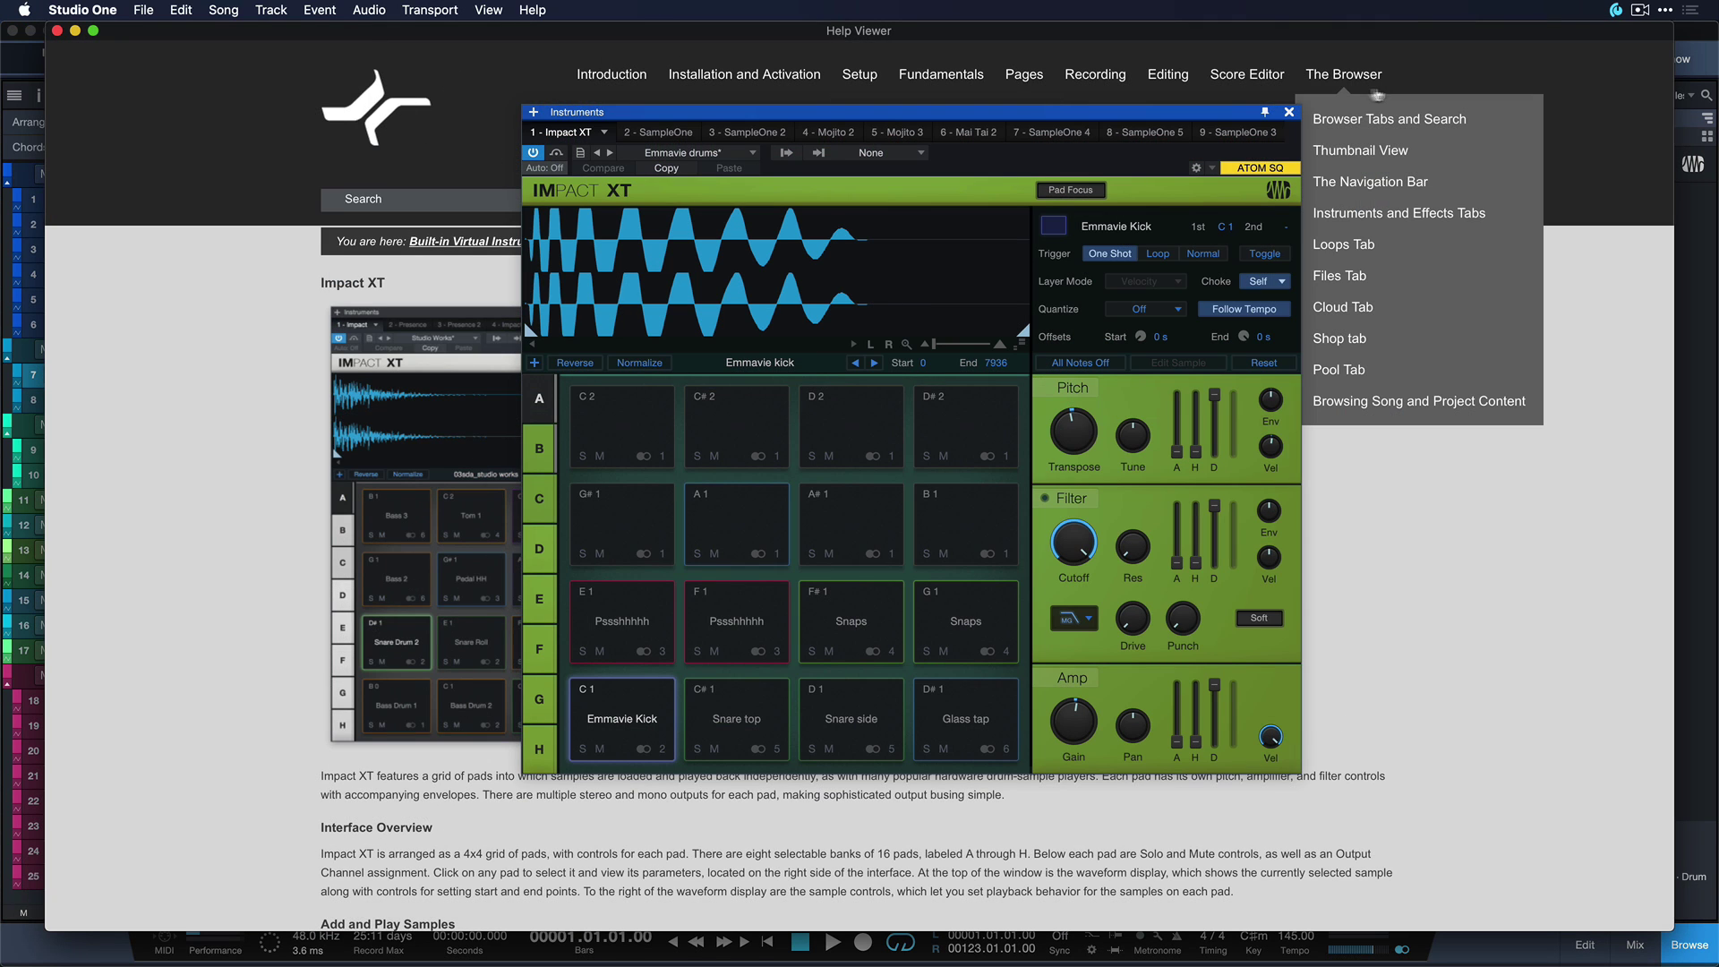
{"action": "left_click", "coordinate": [1388, 119]}
{"action": "scroll", "coordinate": [812, 469], "scroll_direction": "down", "scroll_amount": 2}
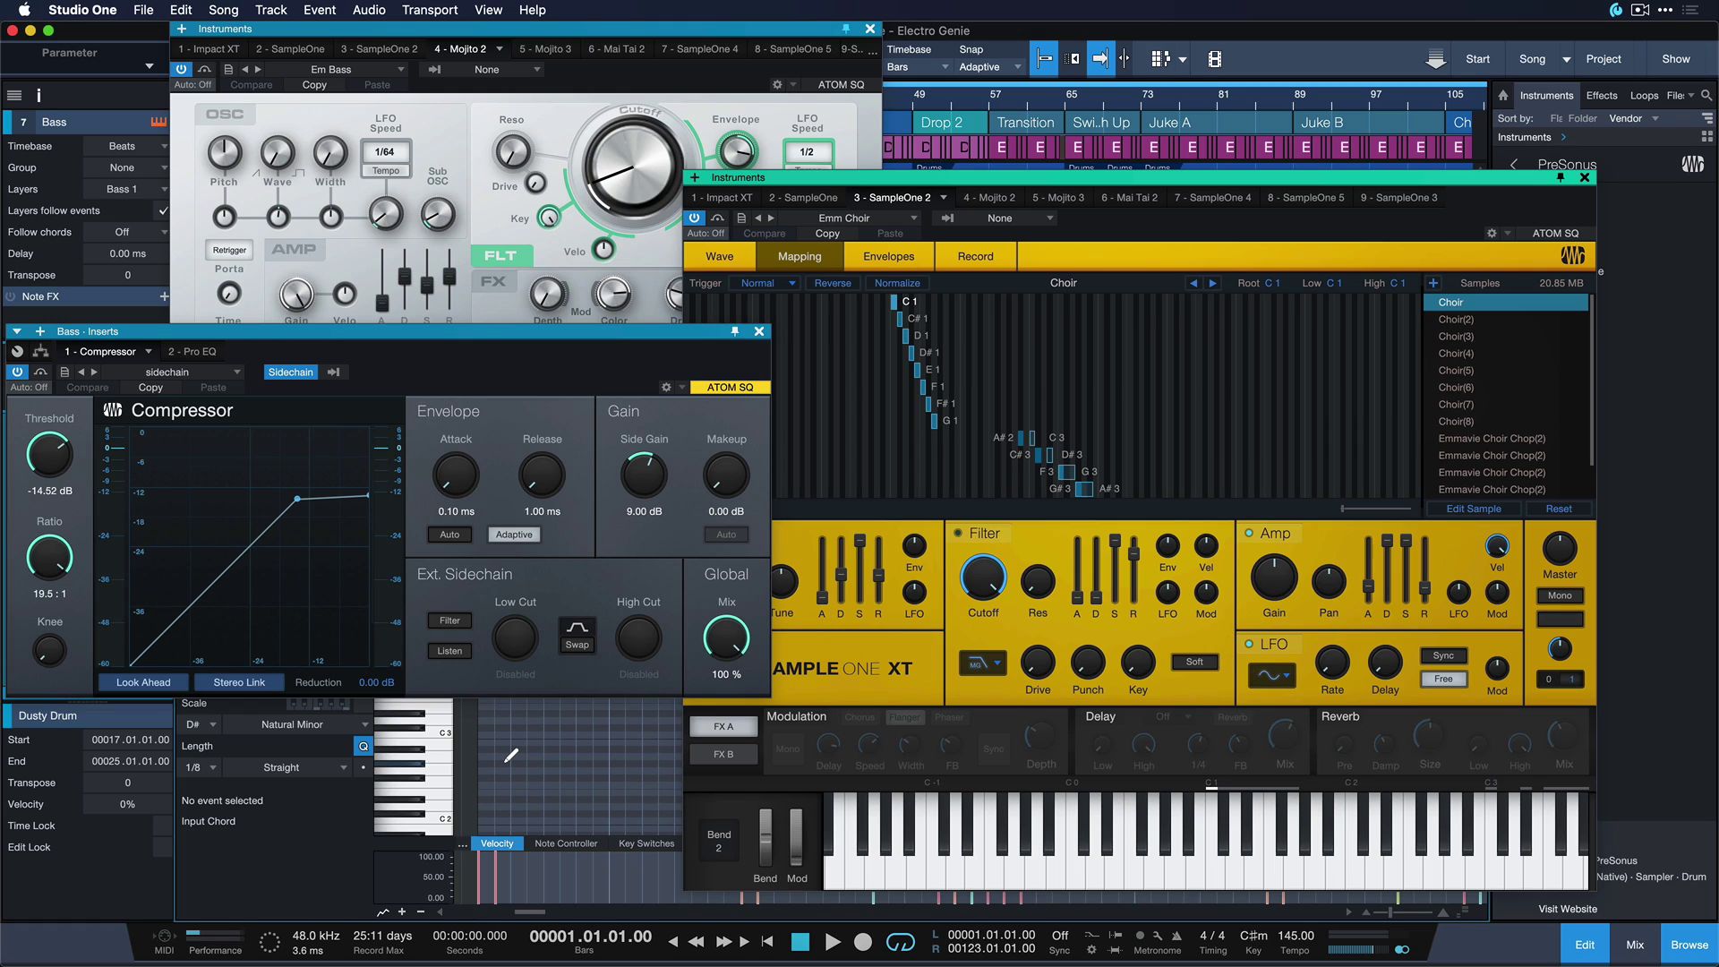
- In Keyboard Shortcuts, search 'toggle floating windows' and select that command
{"action": "left_click", "coordinate": [107, 9]}
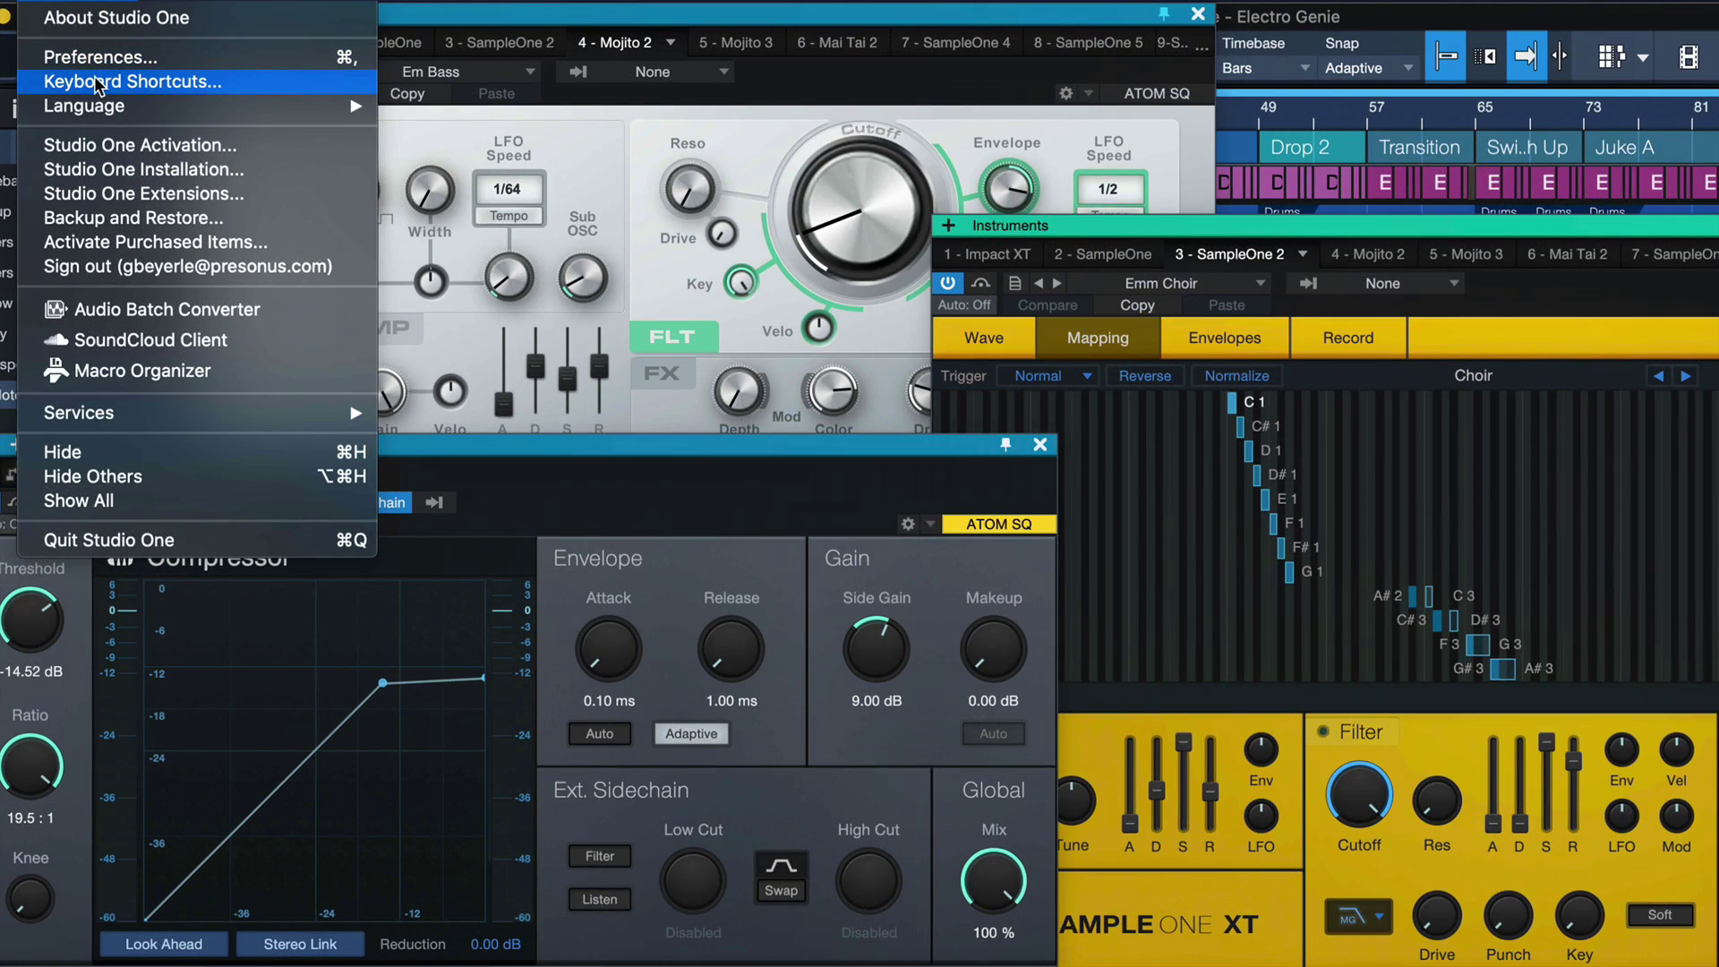
{"action": "left_click", "coordinate": [98, 76]}
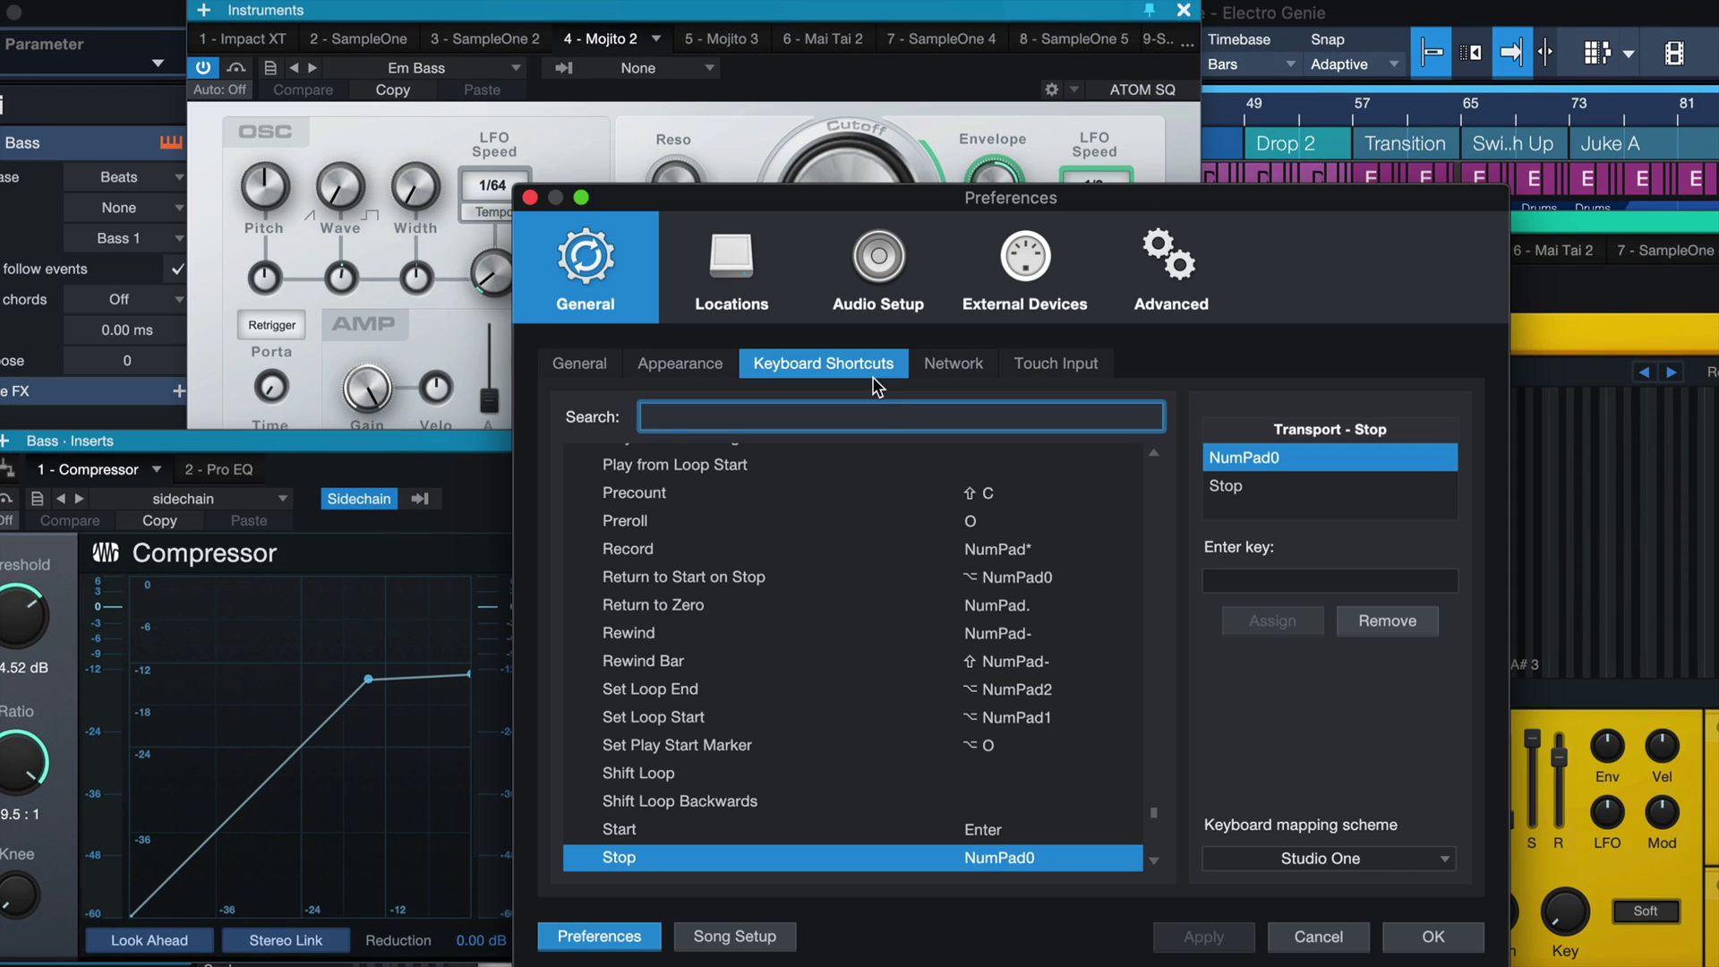
{"action": "type", "text": "toggle floating wind"}
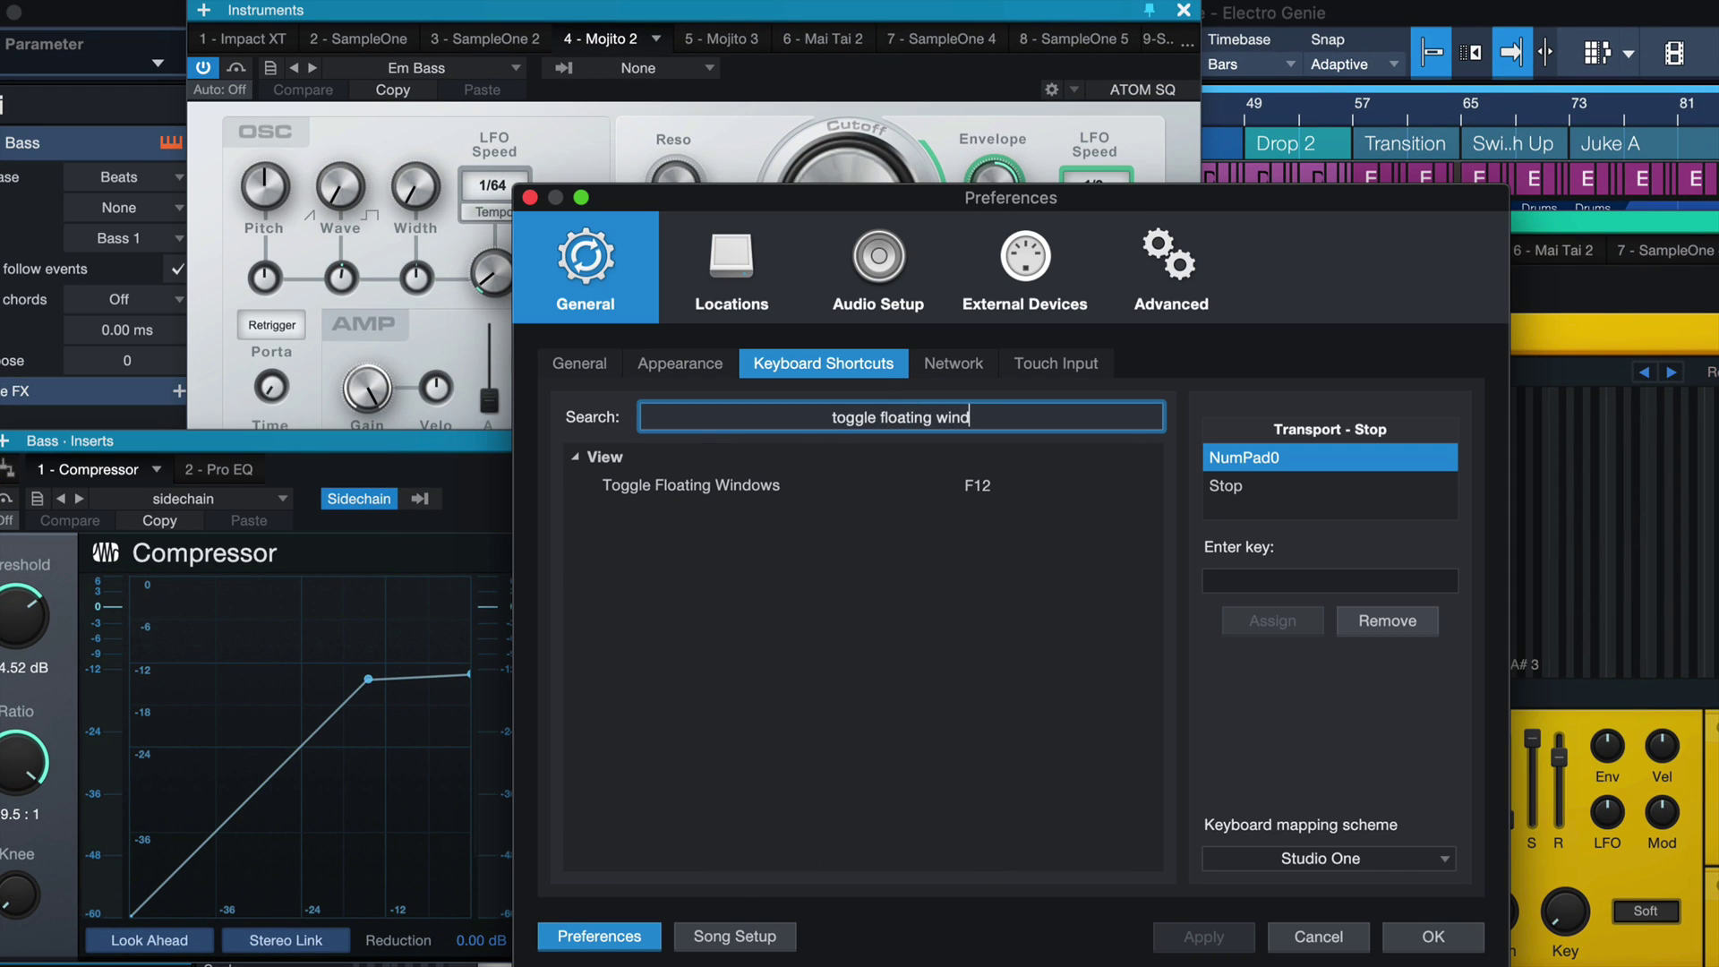
{"action": "type", "text": "ows"}
{"action": "left_click", "coordinate": [806, 488]}
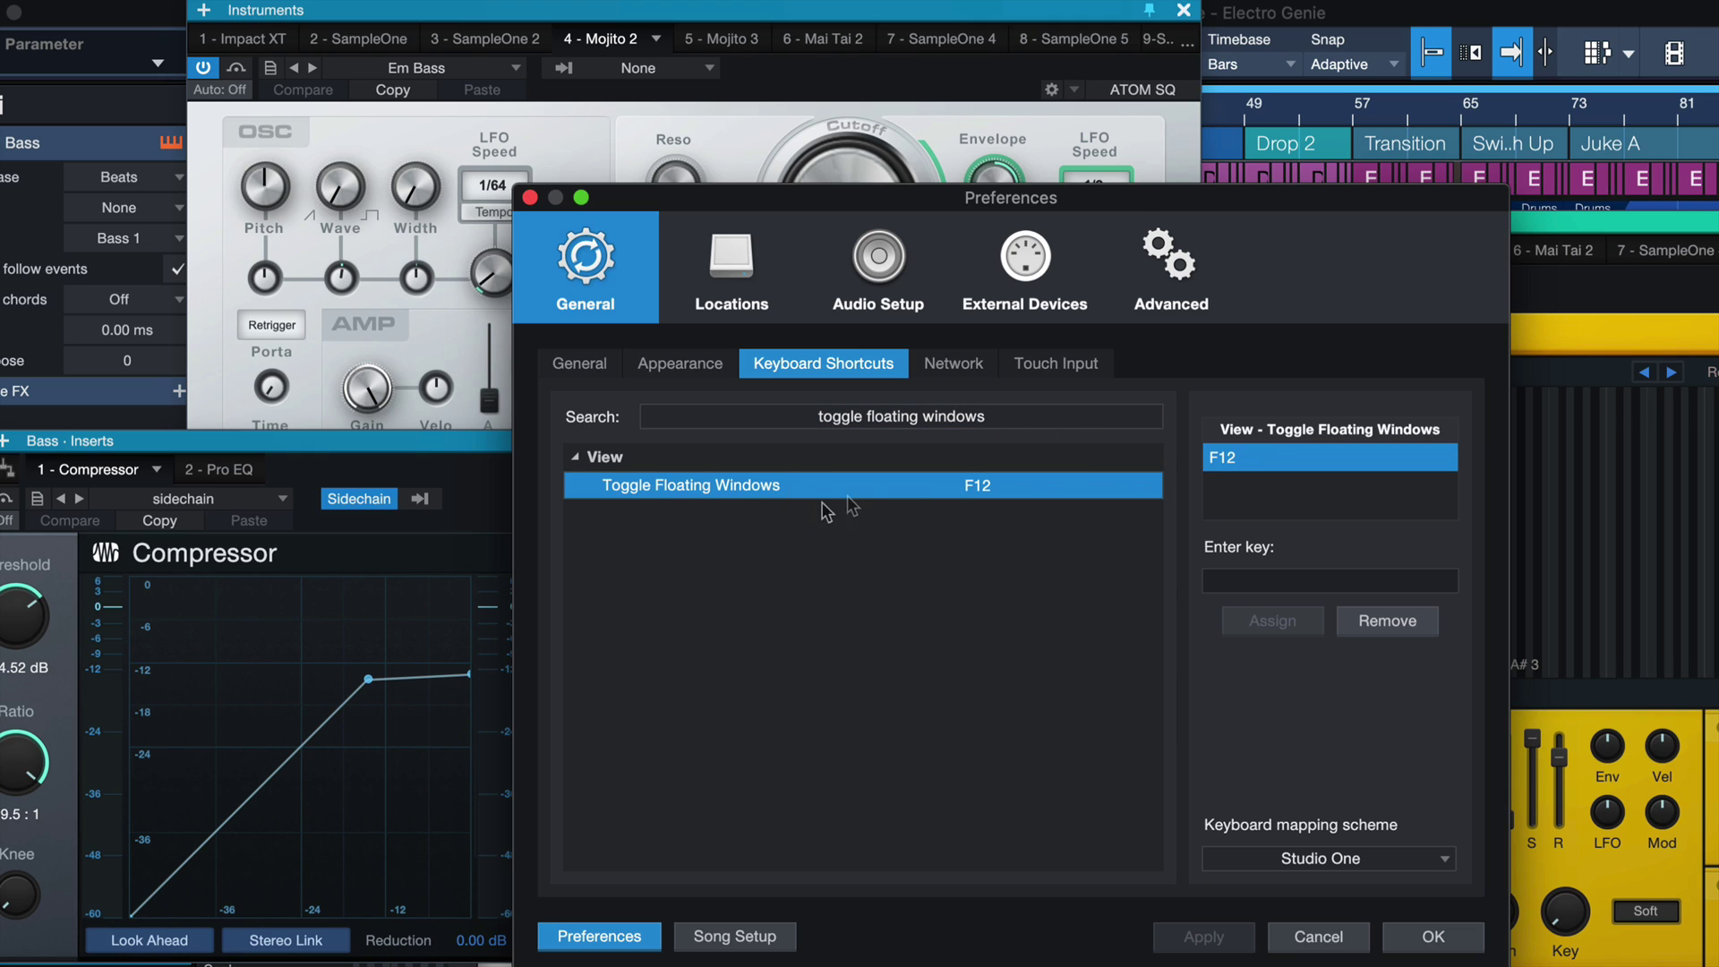
- Assign ⌥⌘F to Toggle Floating Windows alongside F12 and confirm with OK
{"action": "left_click", "coordinate": [1309, 578]}
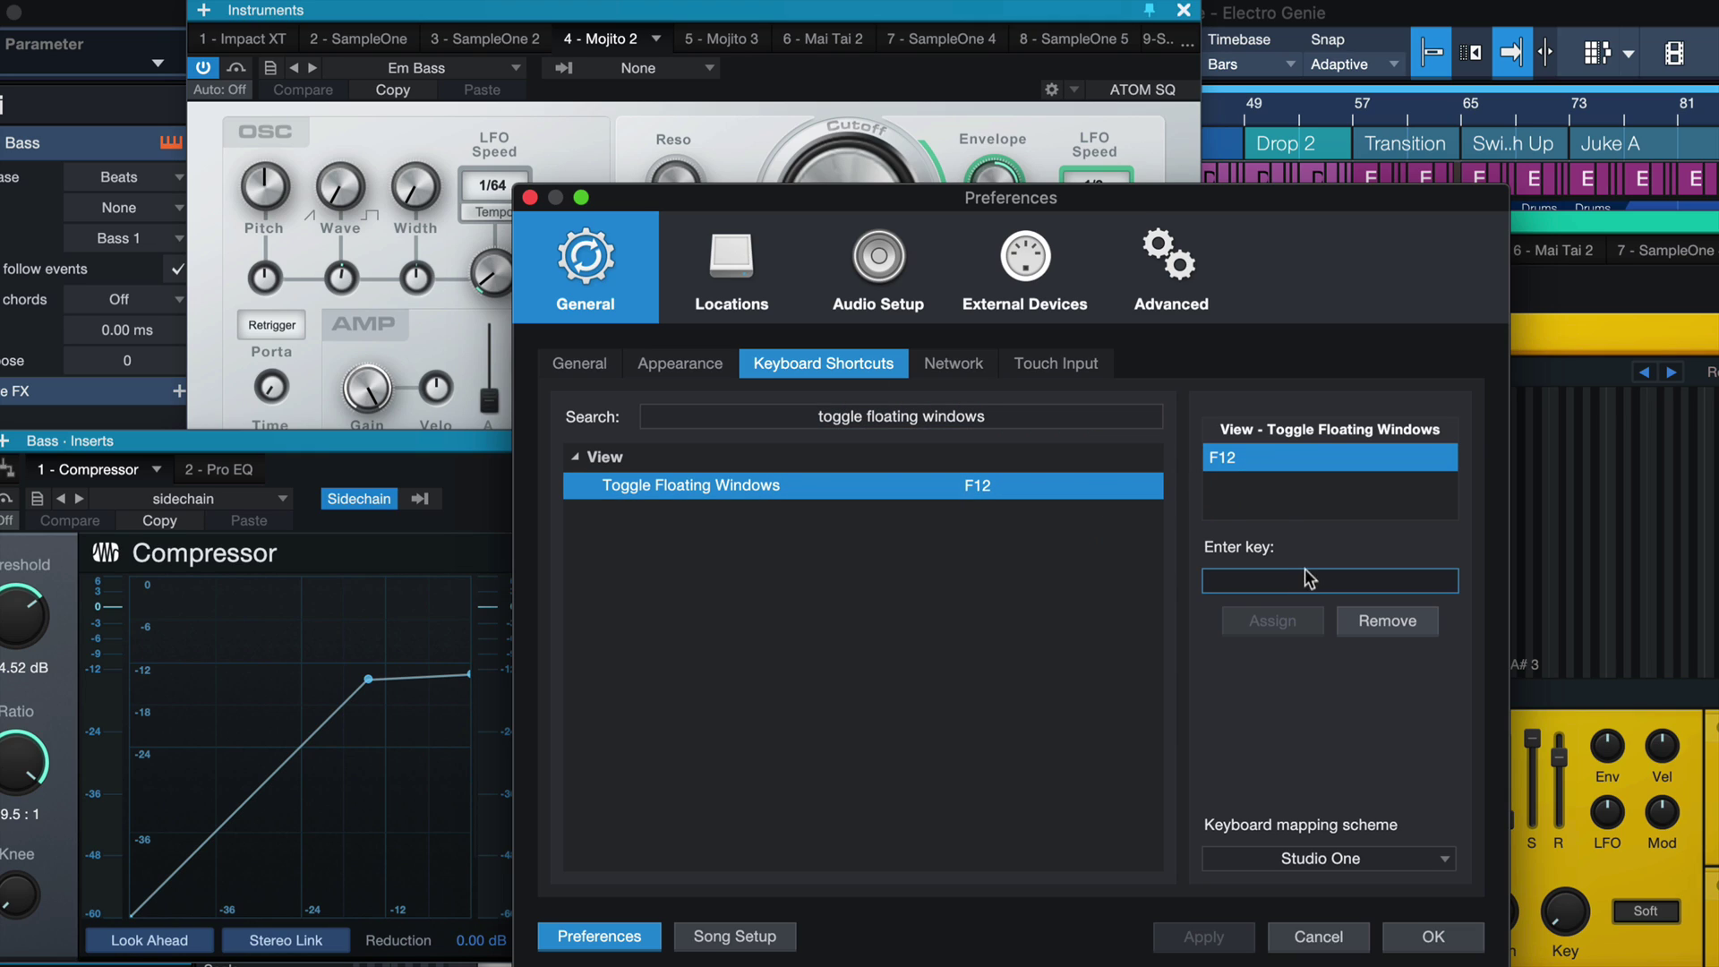
{"action": "key", "text": "alt+super+f"}
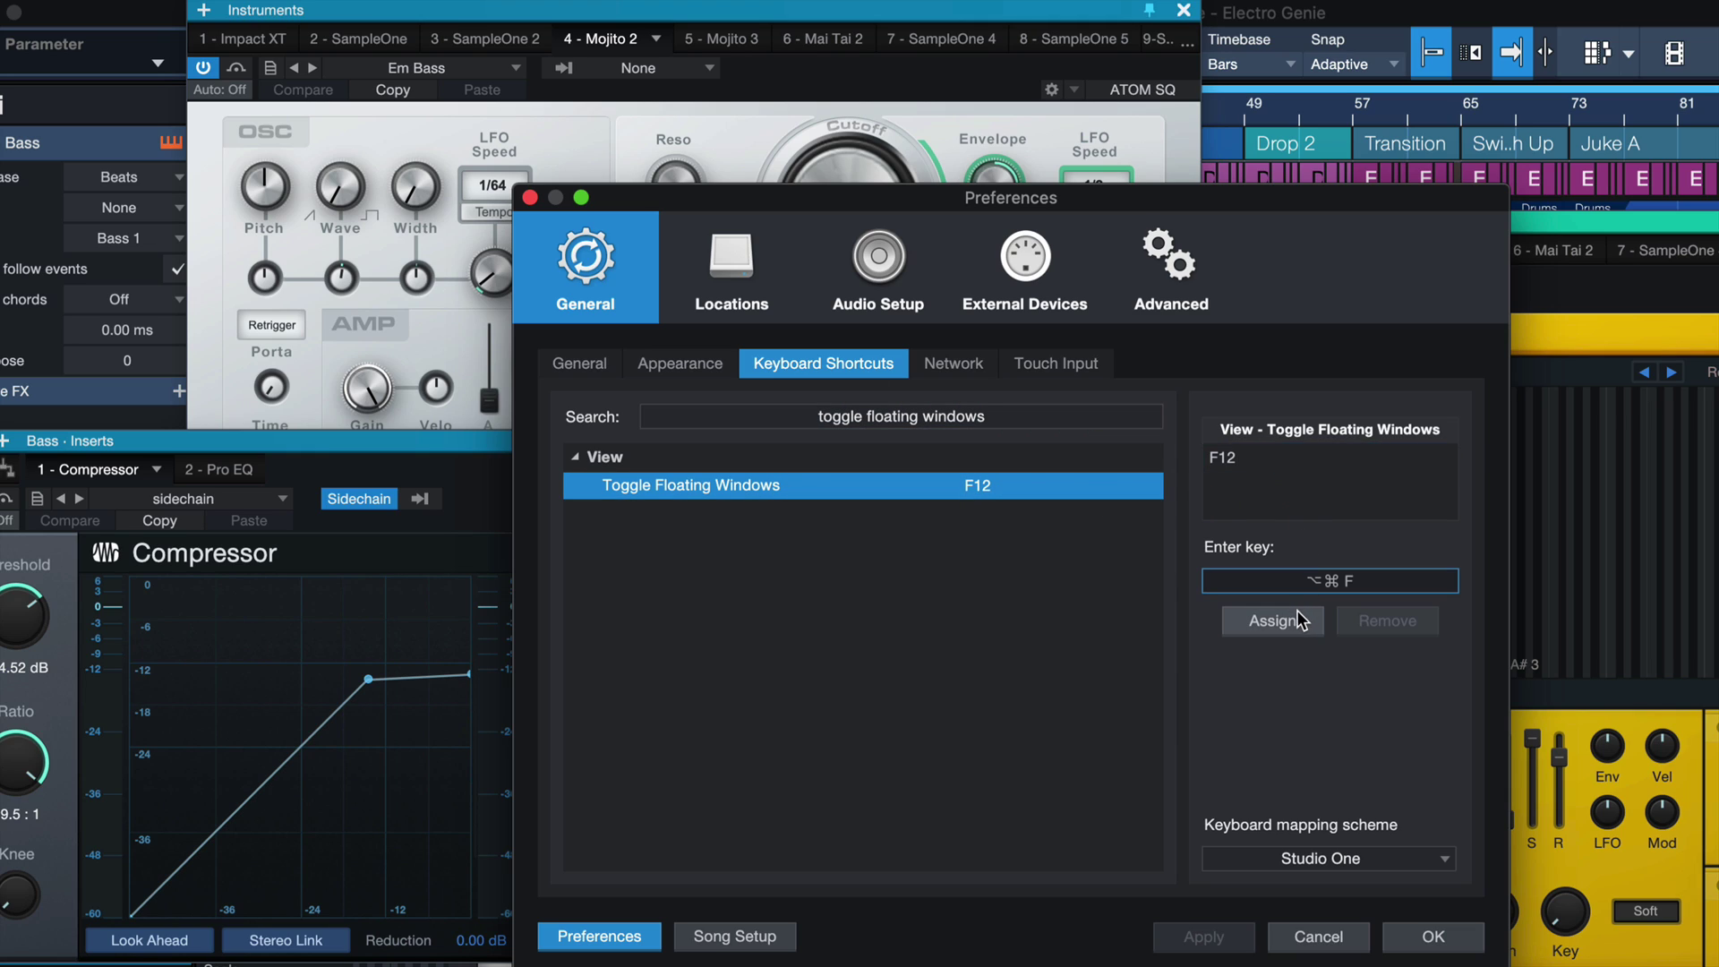
{"action": "left_click", "coordinate": [1272, 620]}
{"action": "left_click", "coordinate": [1253, 489]}
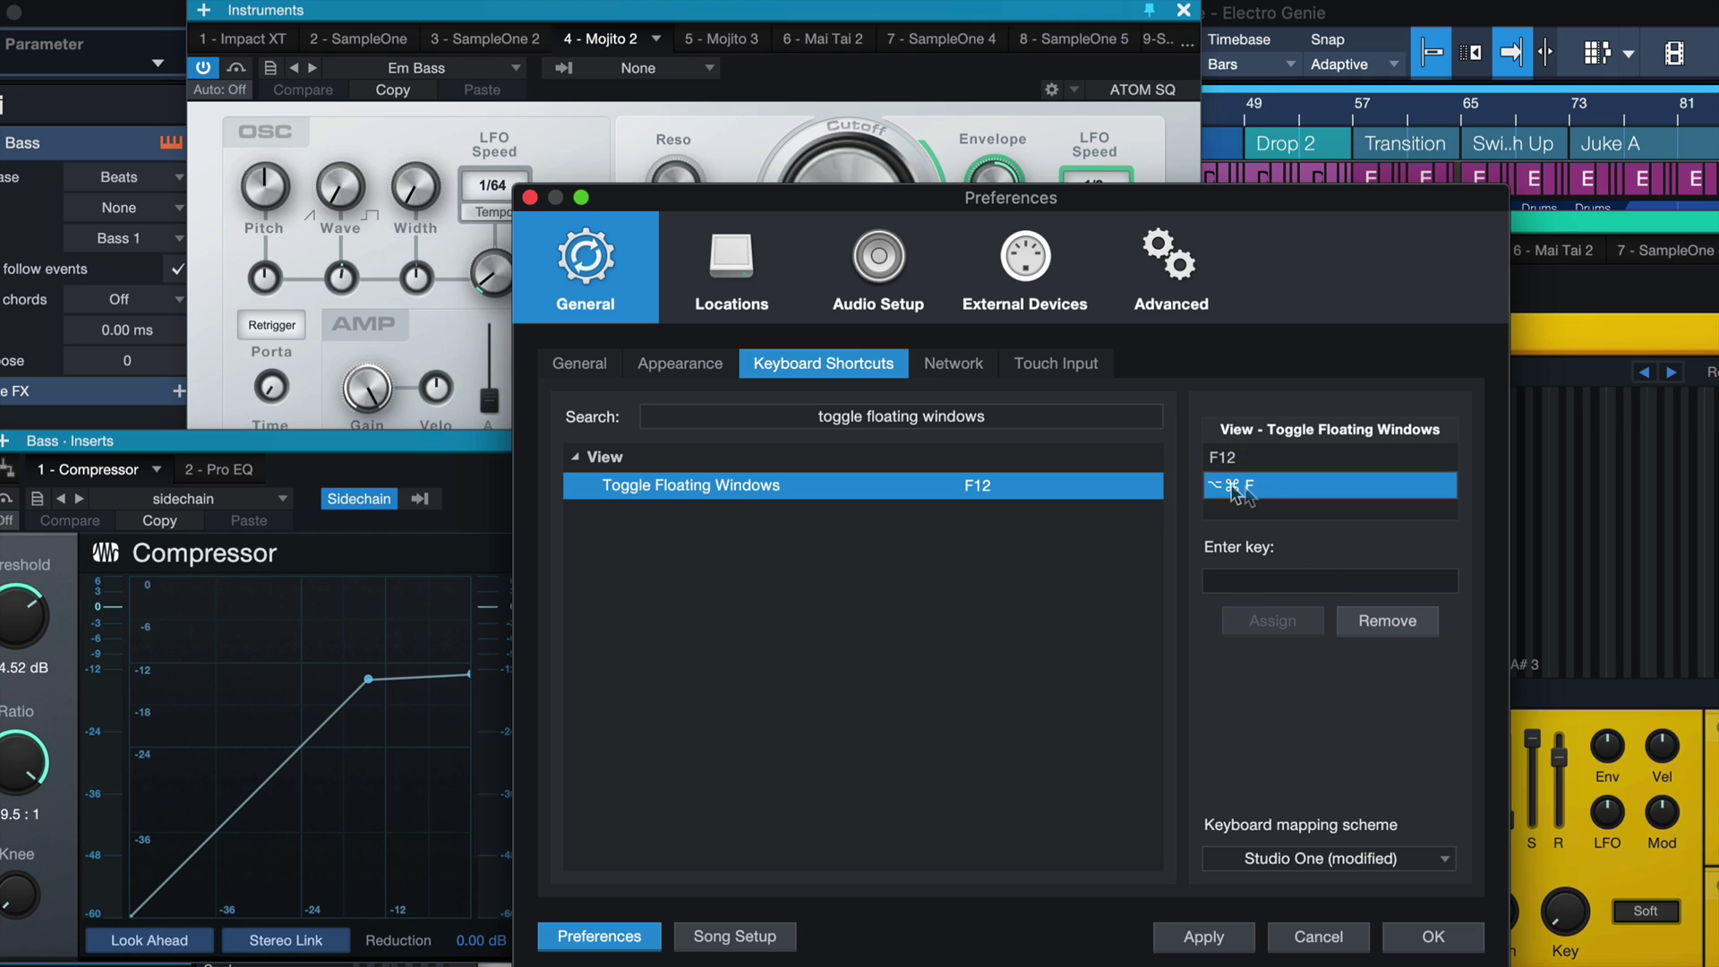
{"action": "key", "text": "Up"}
{"action": "key", "text": "Down"}
{"action": "key", "text": "Up"}
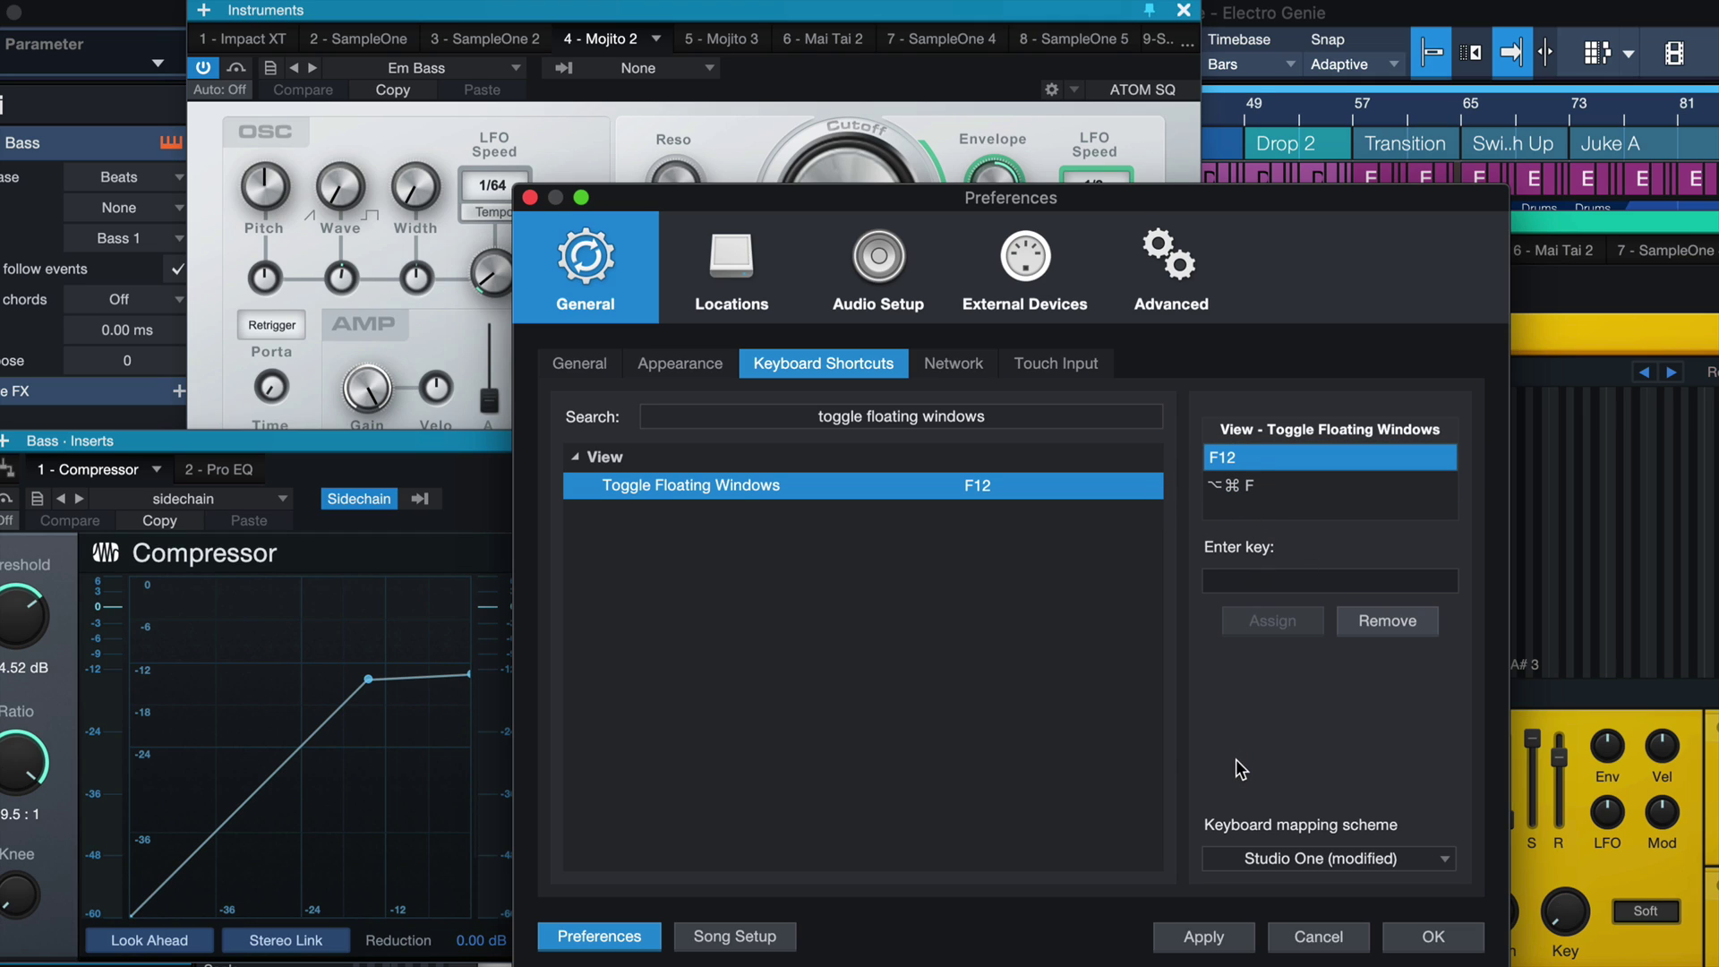
{"action": "left_click", "coordinate": [1433, 936]}
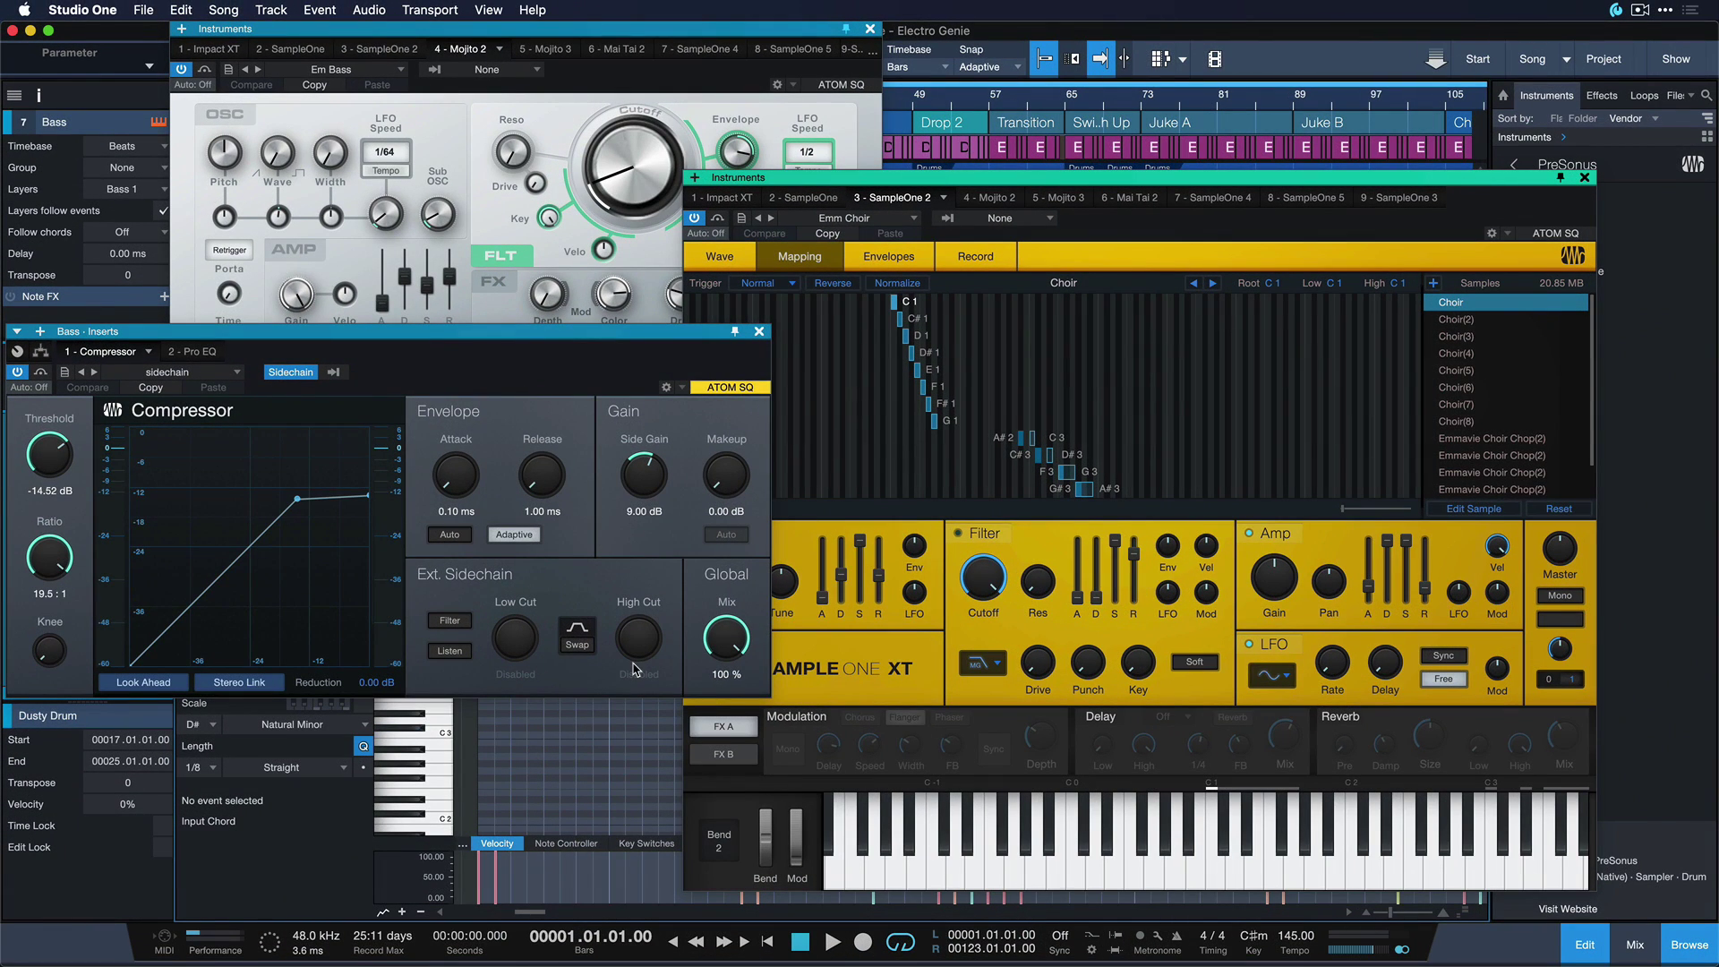
- Toggle the floating Mojito, SampleOne XT and Compressor windows with F12
{"action": "key", "text": "F12"}
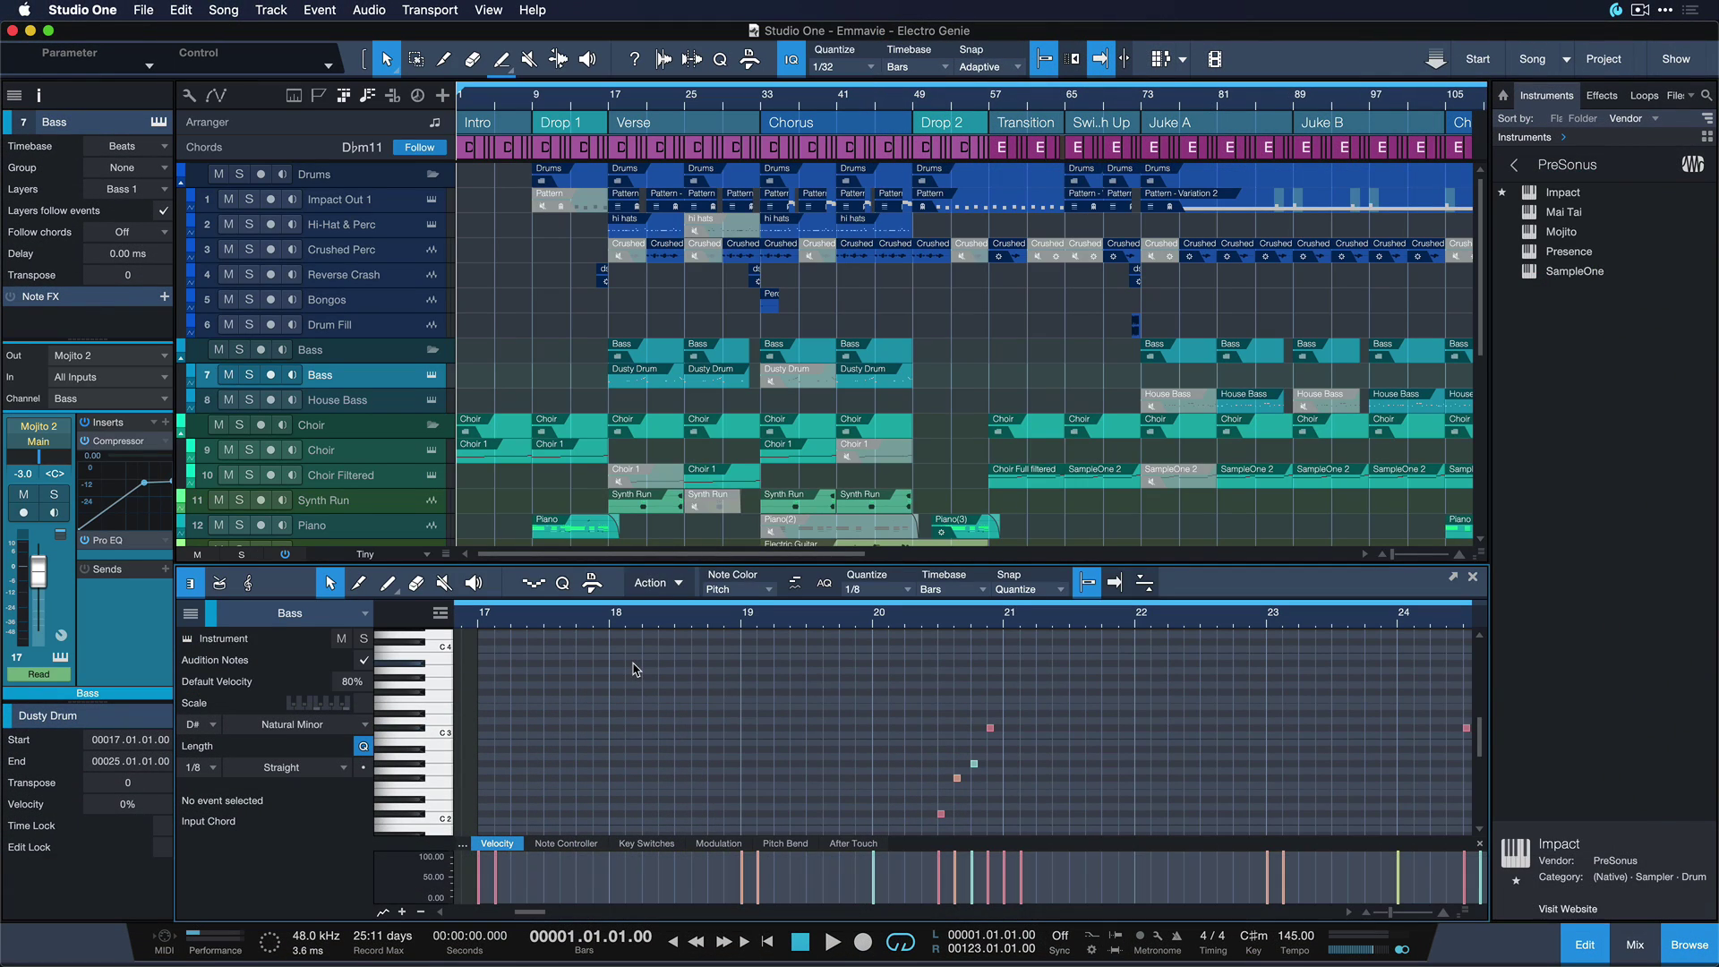
{"action": "key", "text": "F12"}
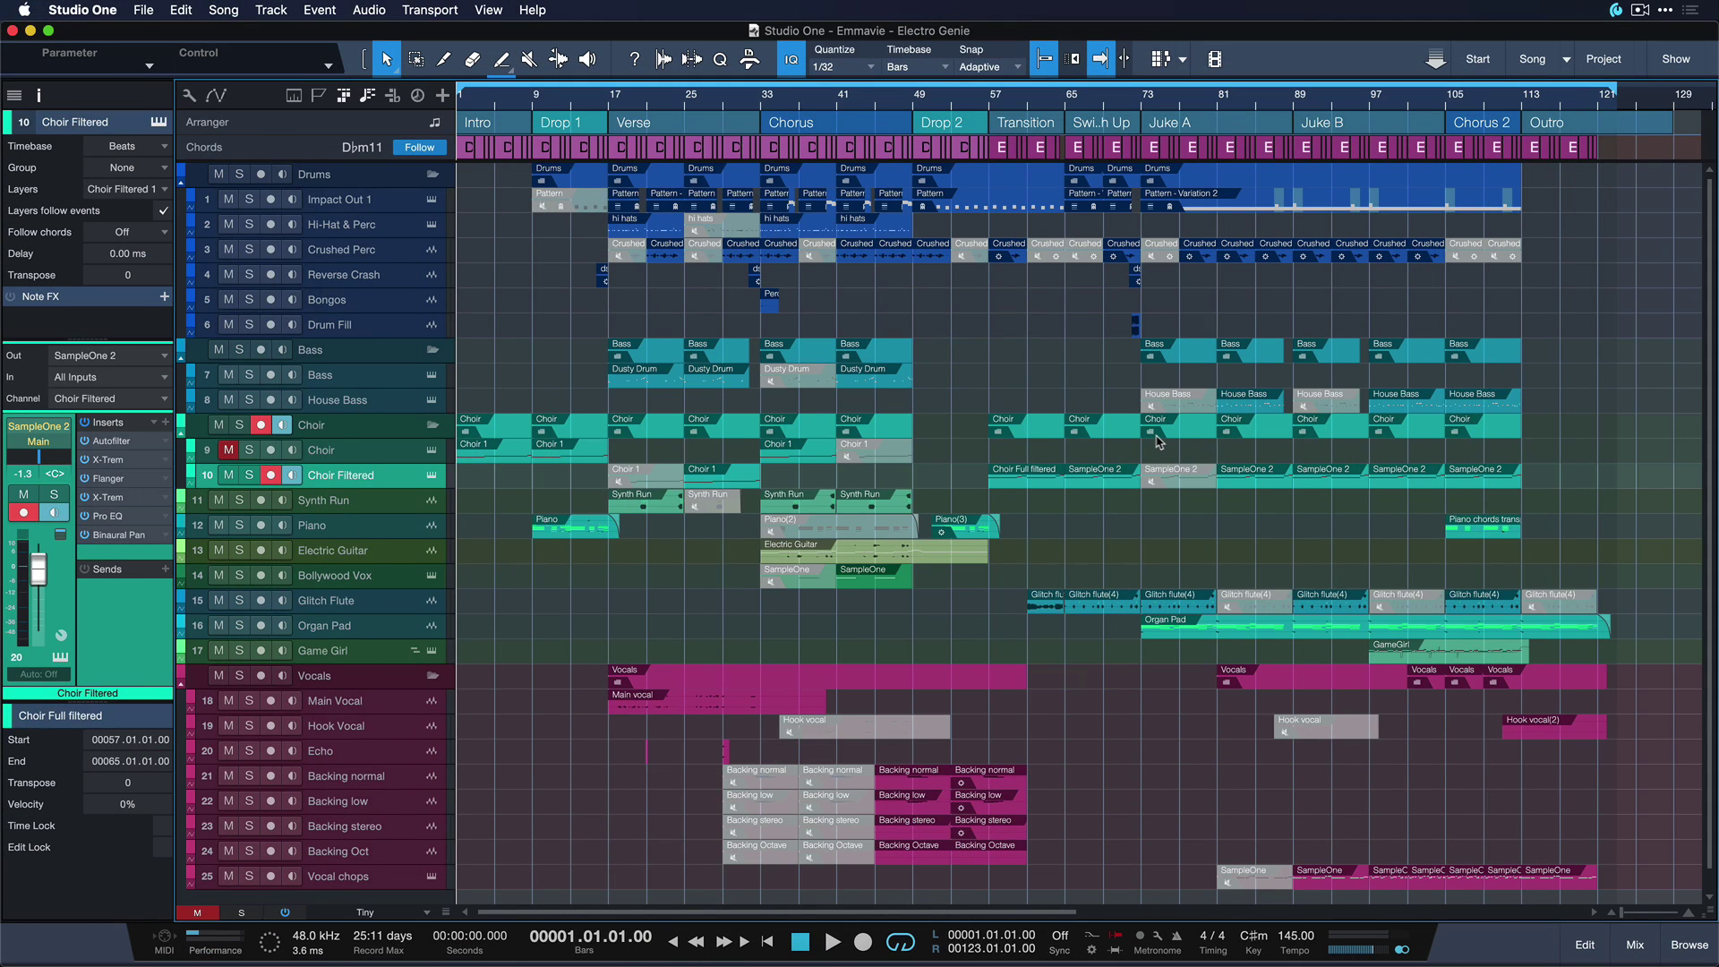
- Select choir events at bars 33, 41, 73 and 81, muting the Choir 1 event with M
{"action": "left_click", "coordinate": [1164, 474]}
{"action": "left_click", "coordinate": [819, 452]}
{"action": "key", "text": "m"}
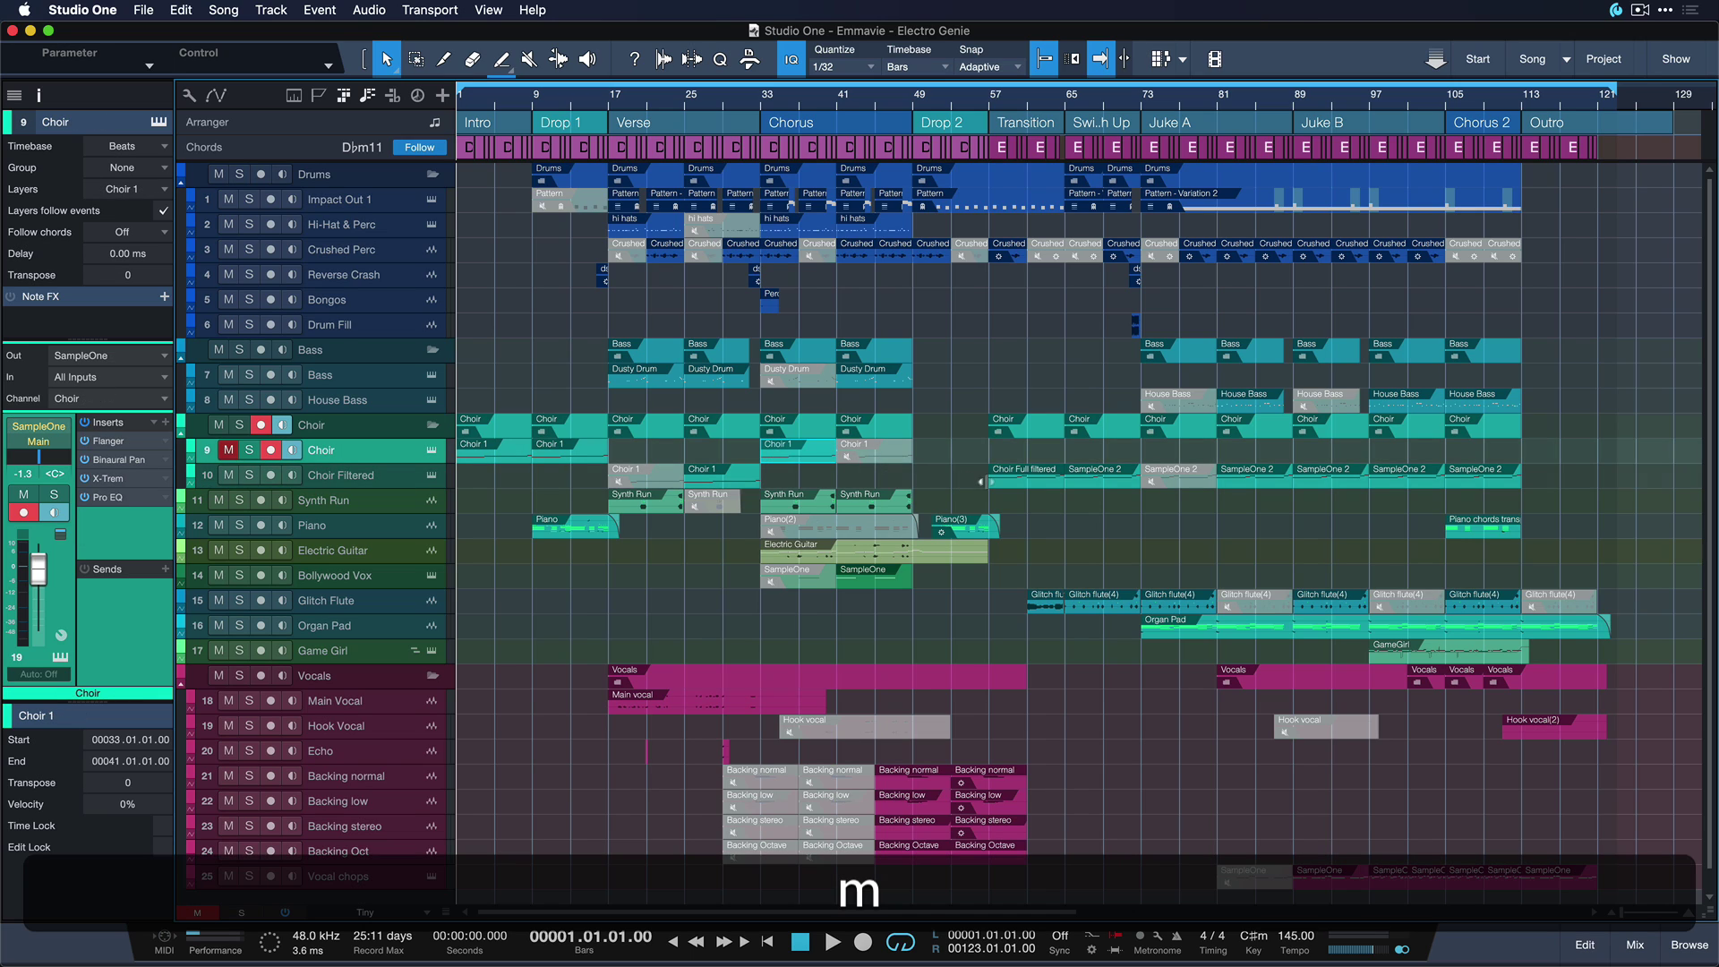
{"action": "left_click", "coordinate": [1027, 484]}
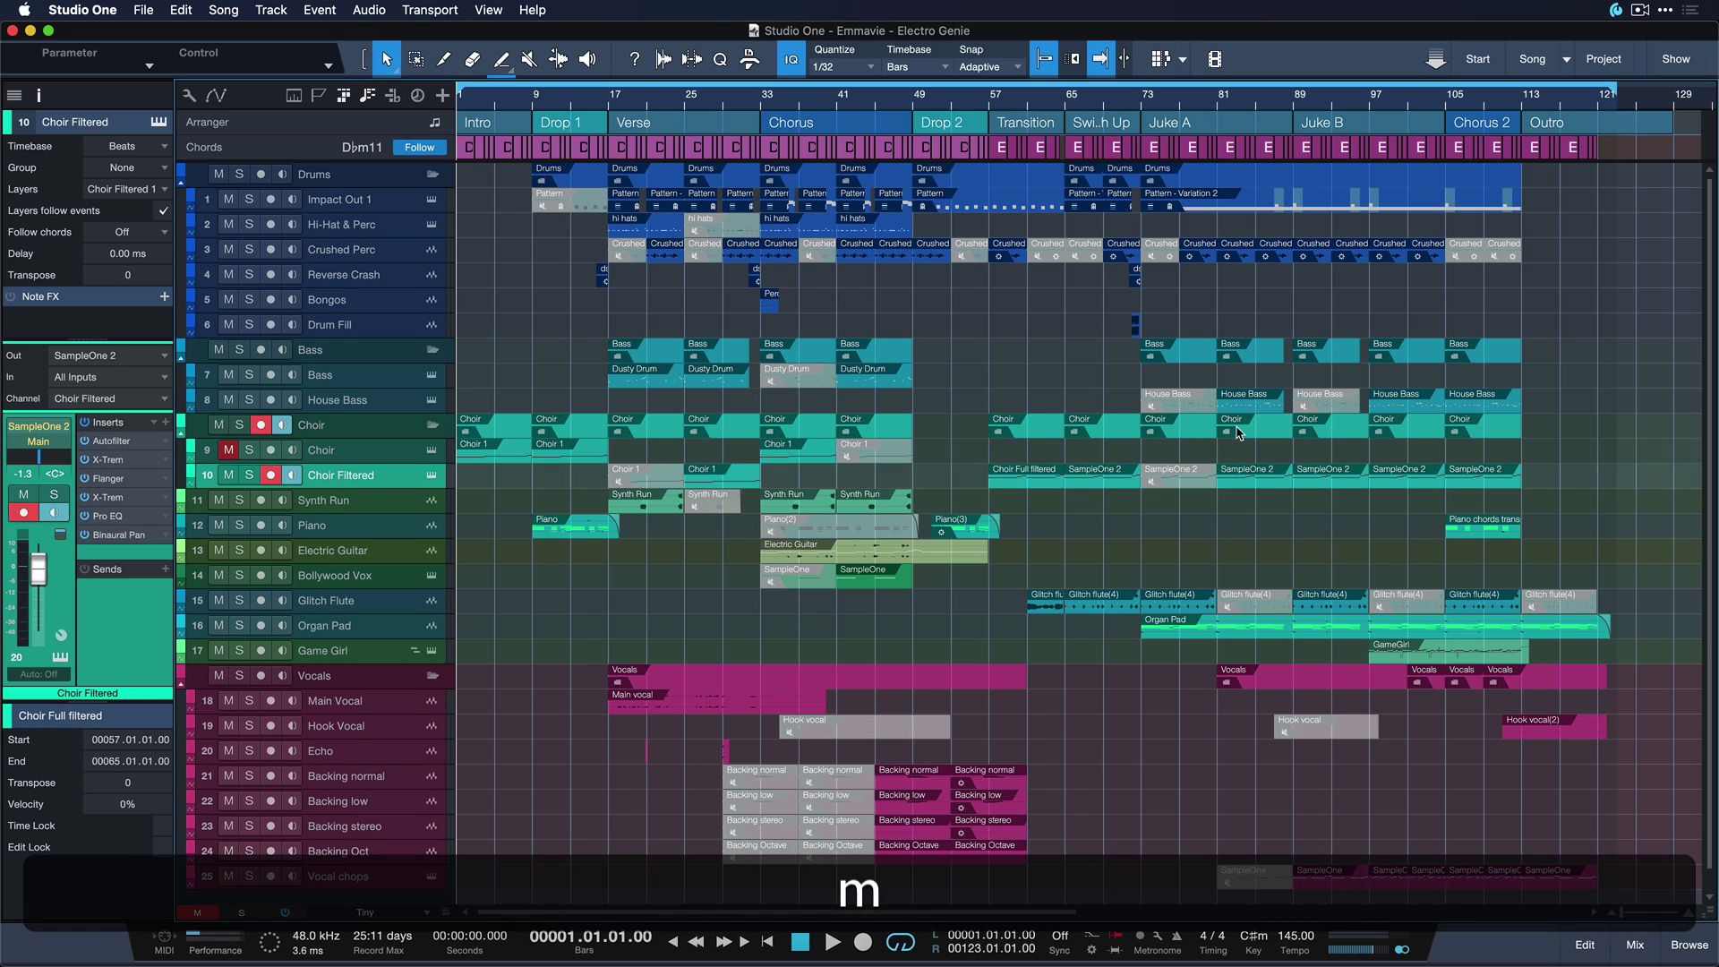
{"action": "left_click", "coordinate": [1240, 474]}
{"action": "left_click", "coordinate": [868, 422]}
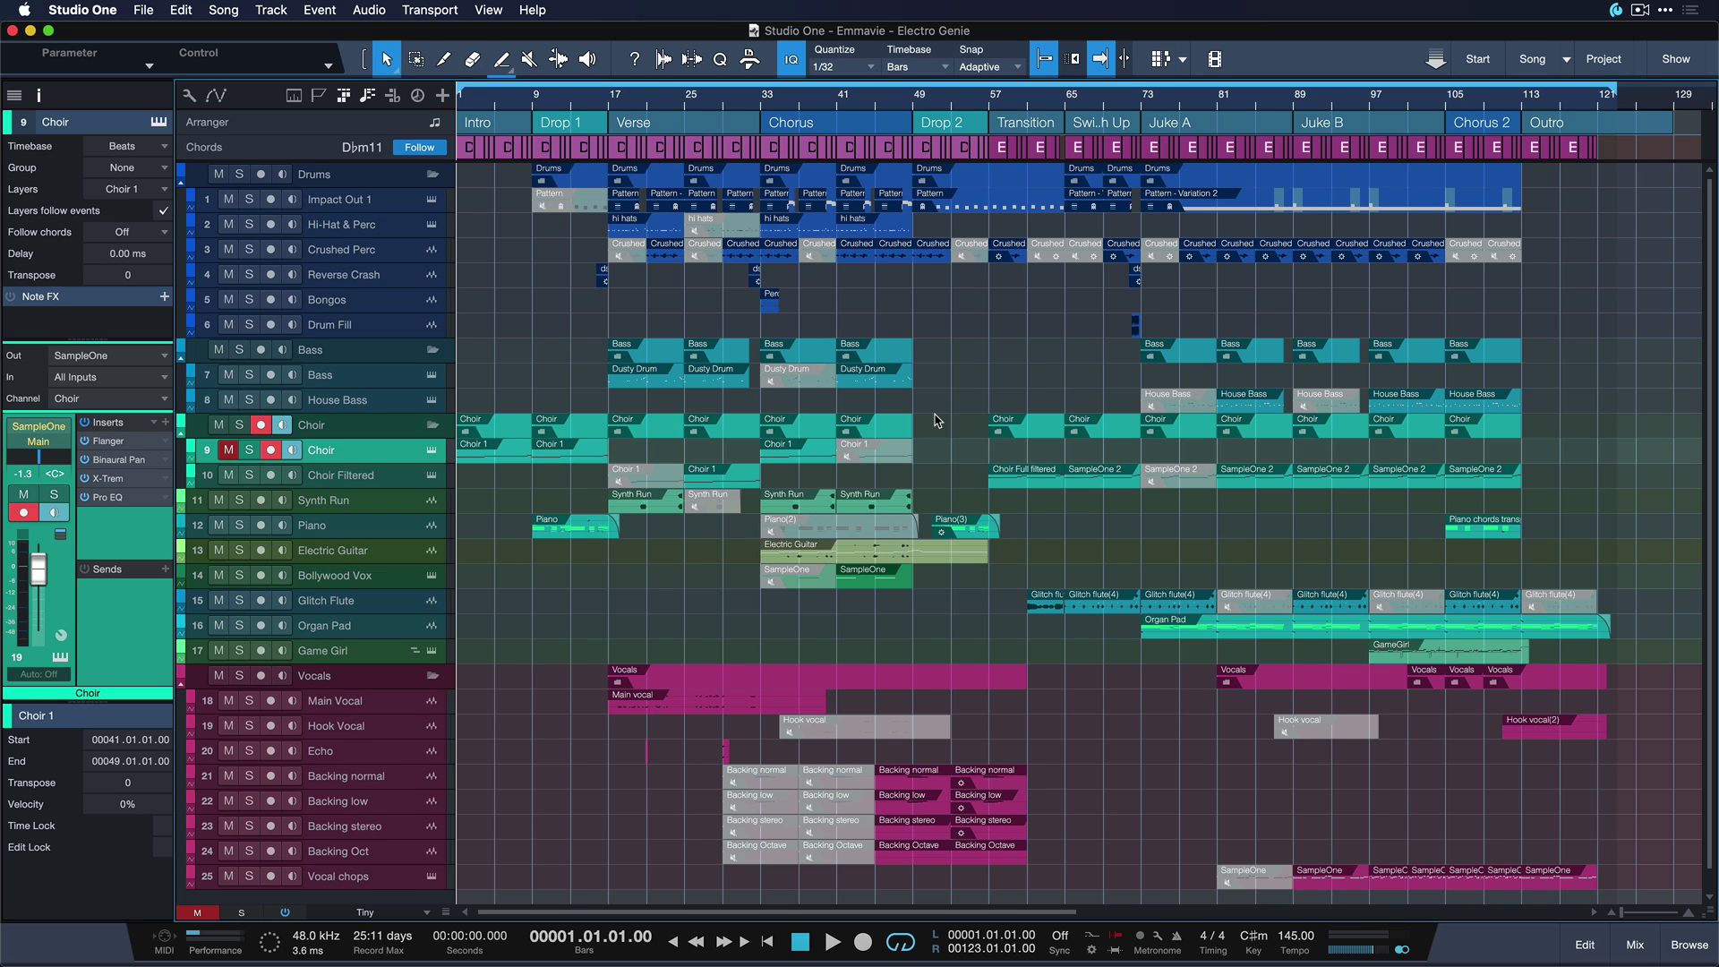
- In Keyboard Shortcuts, search 'select muted' and pick Select Muted Events
{"action": "left_click", "coordinate": [93, 9]}
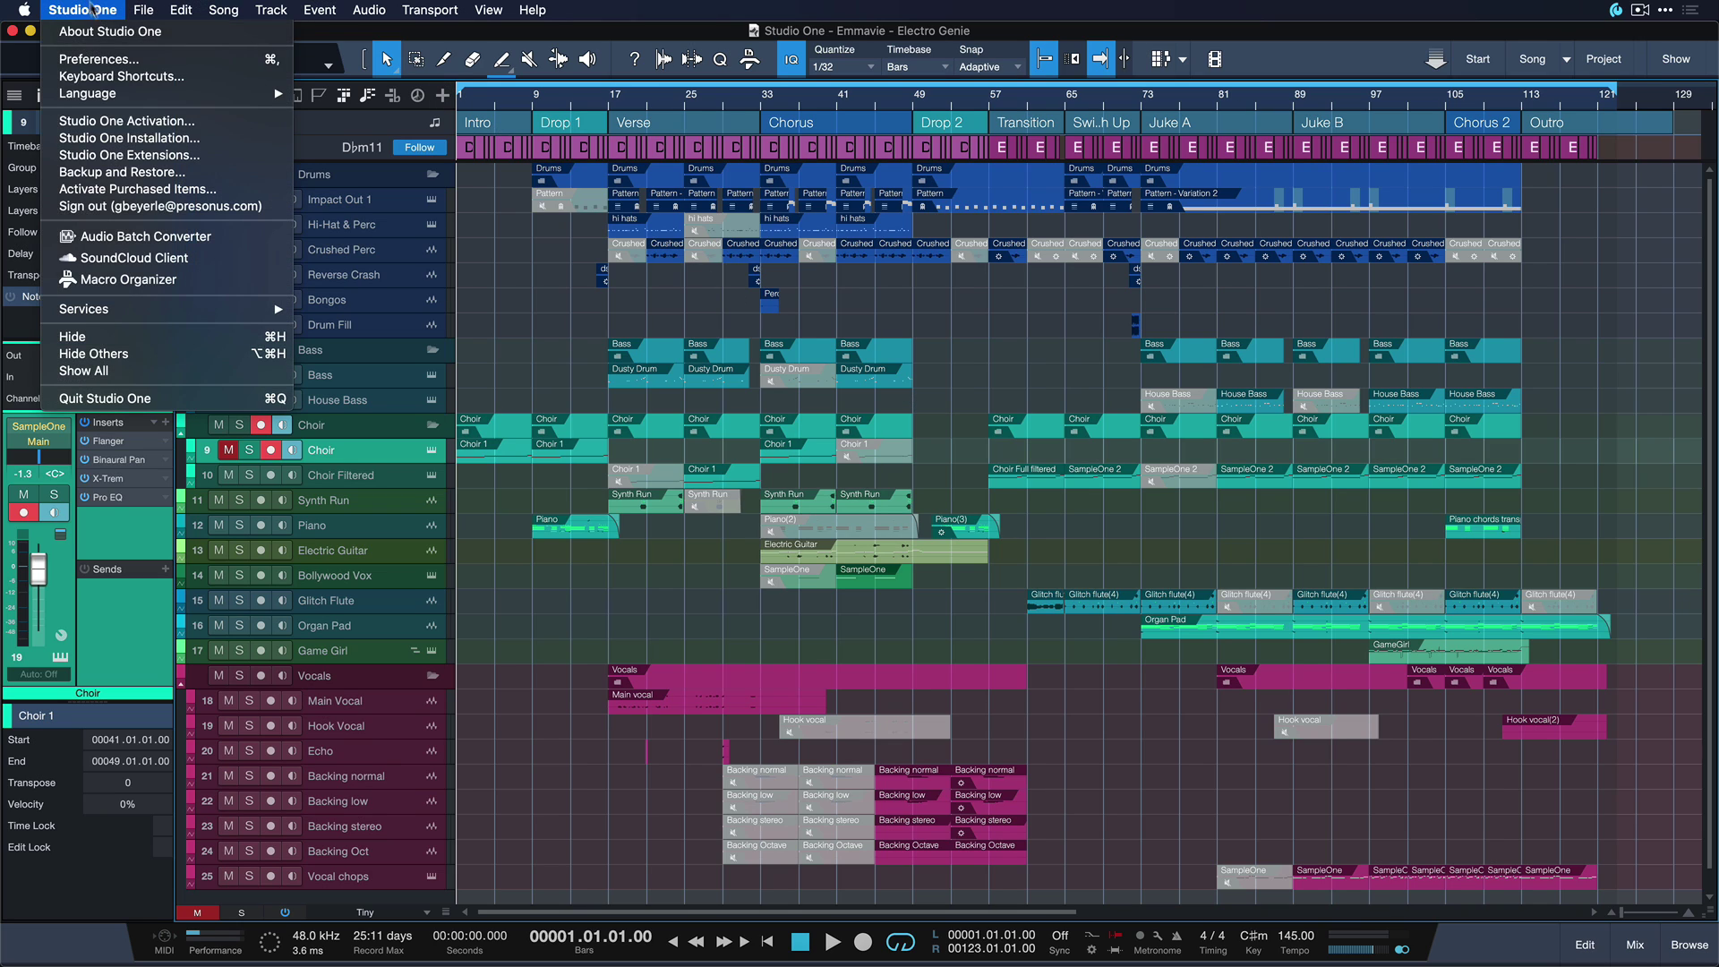
{"action": "left_click", "coordinate": [122, 77]}
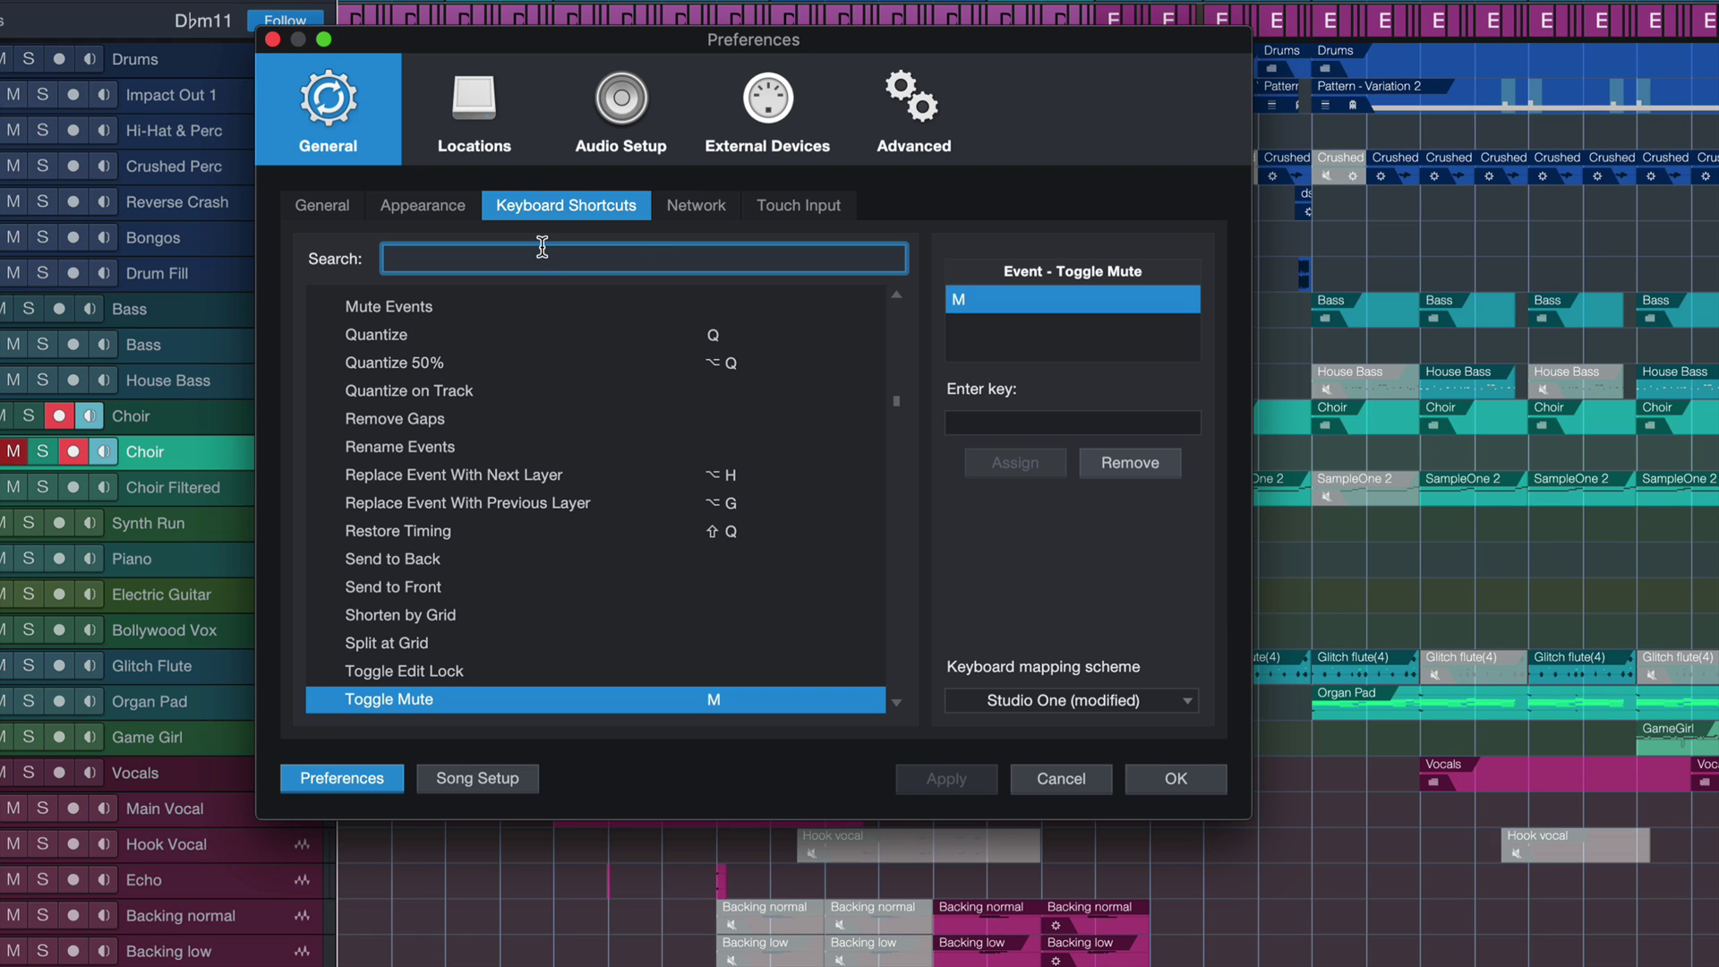
{"action": "type", "text": "select muted"}
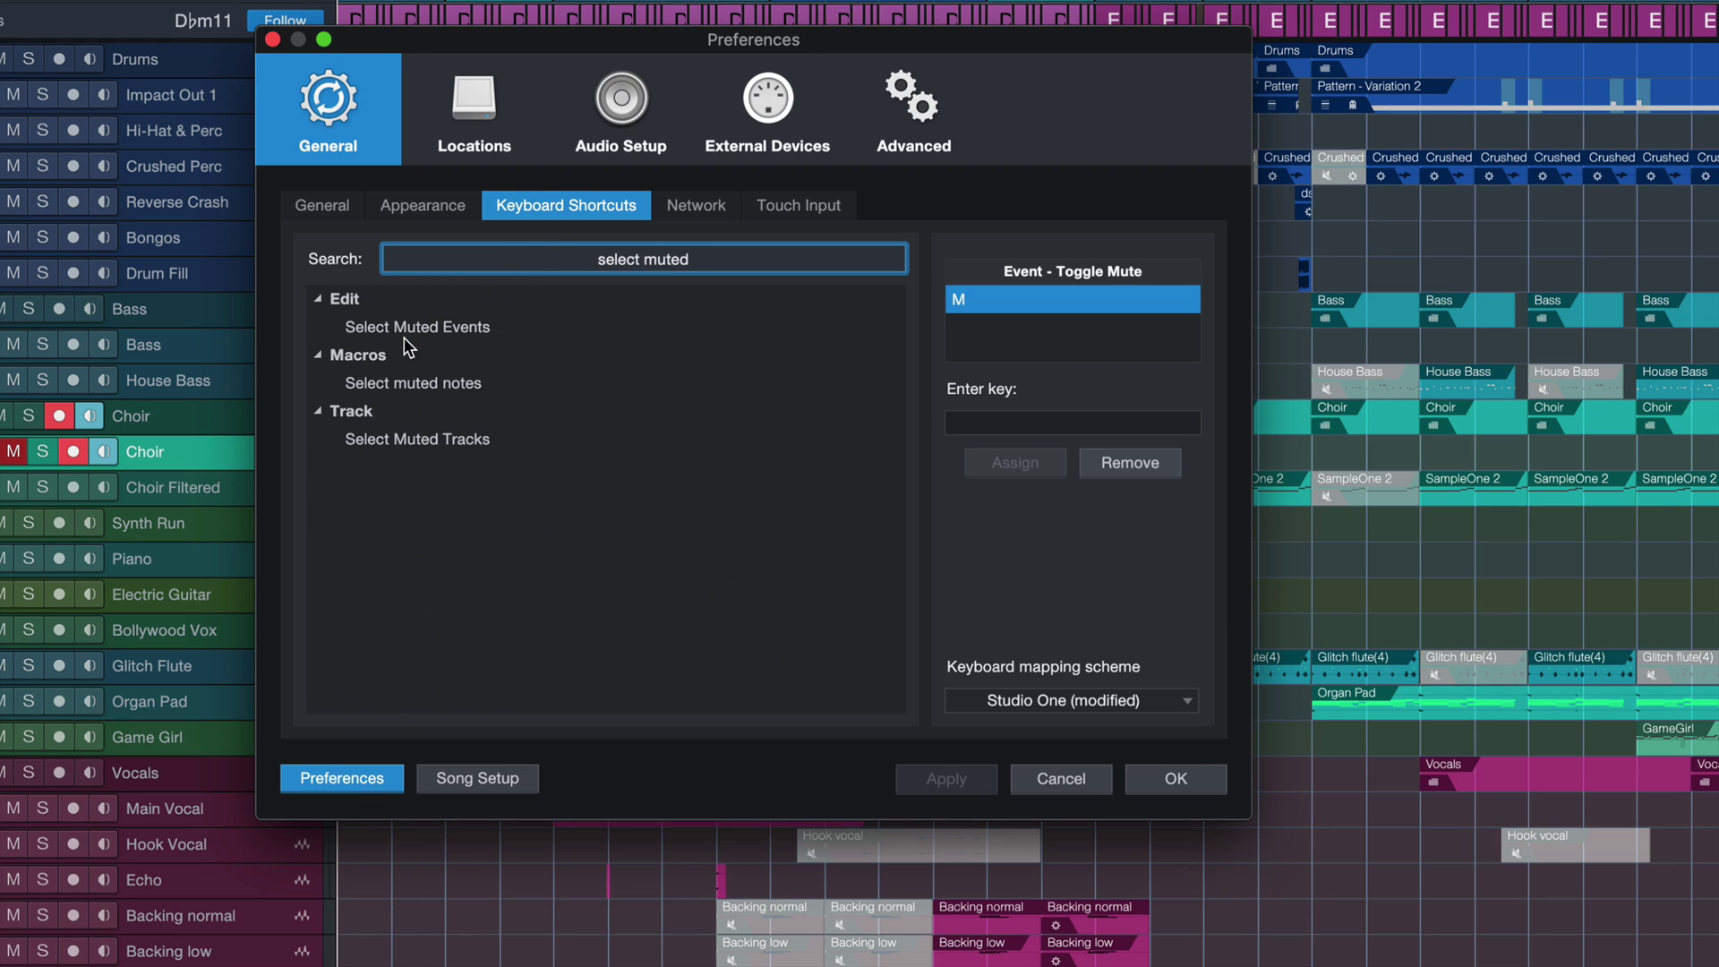
{"action": "left_click", "coordinate": [405, 329]}
- Assign ⌃⌘M to Select Muted Events and confirm with OK
{"action": "left_click", "coordinate": [1081, 426]}
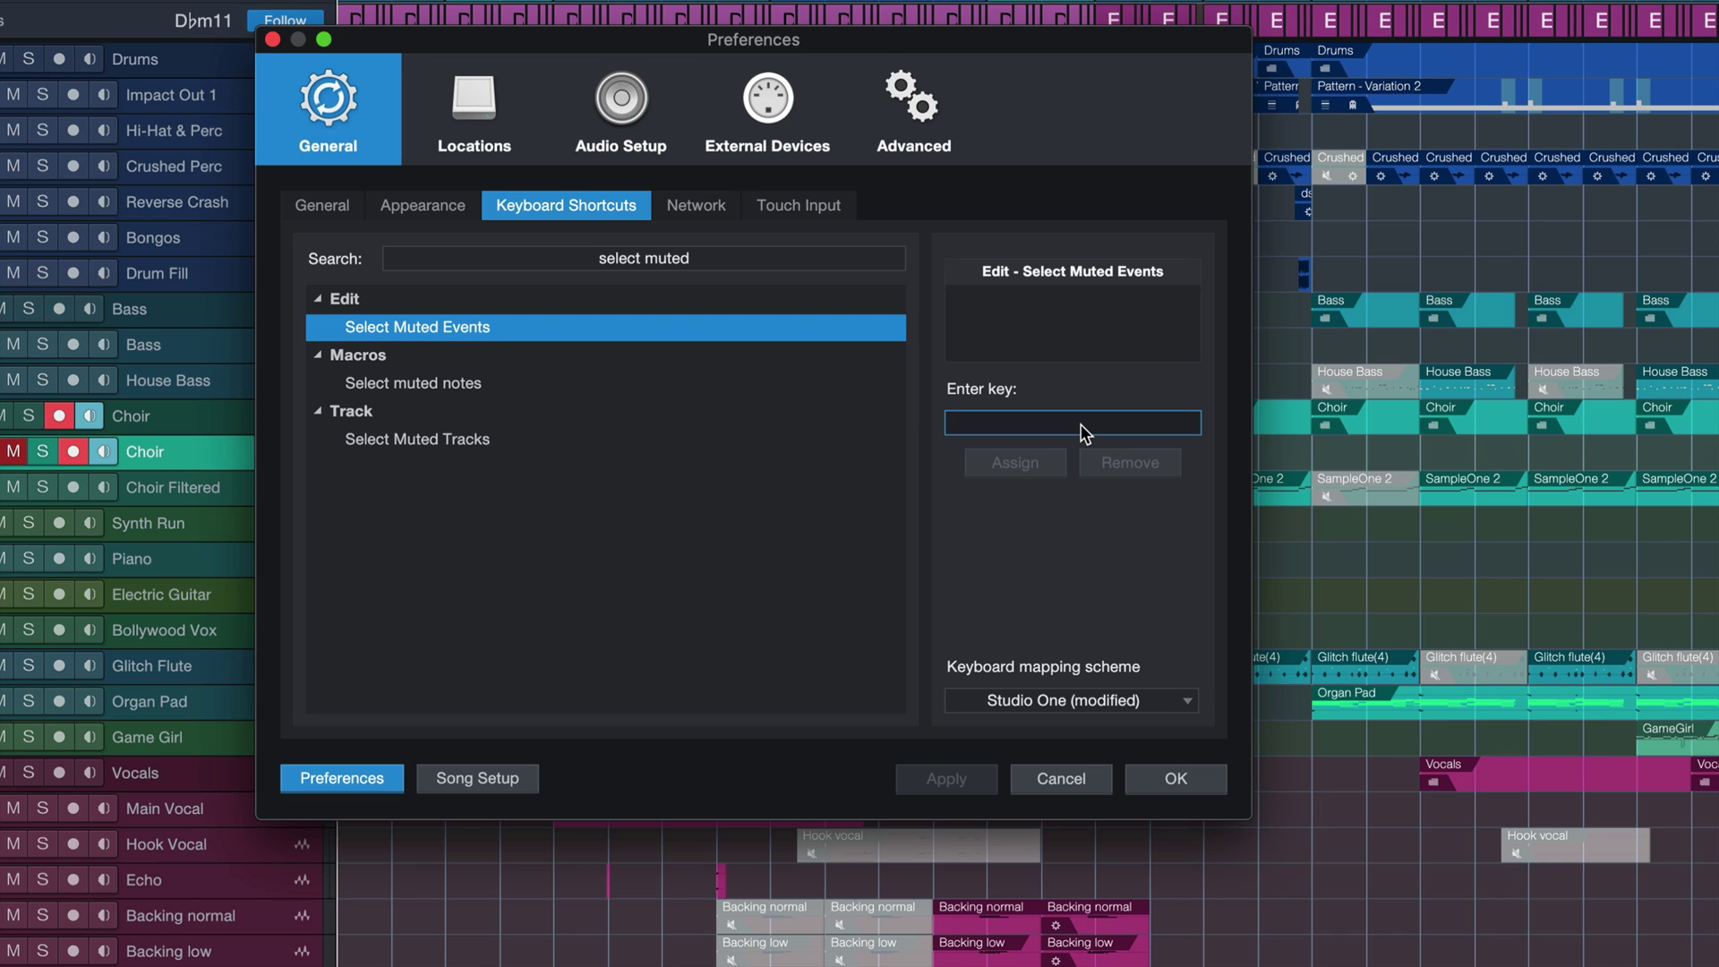
{"action": "key", "text": "ctrl+super+m"}
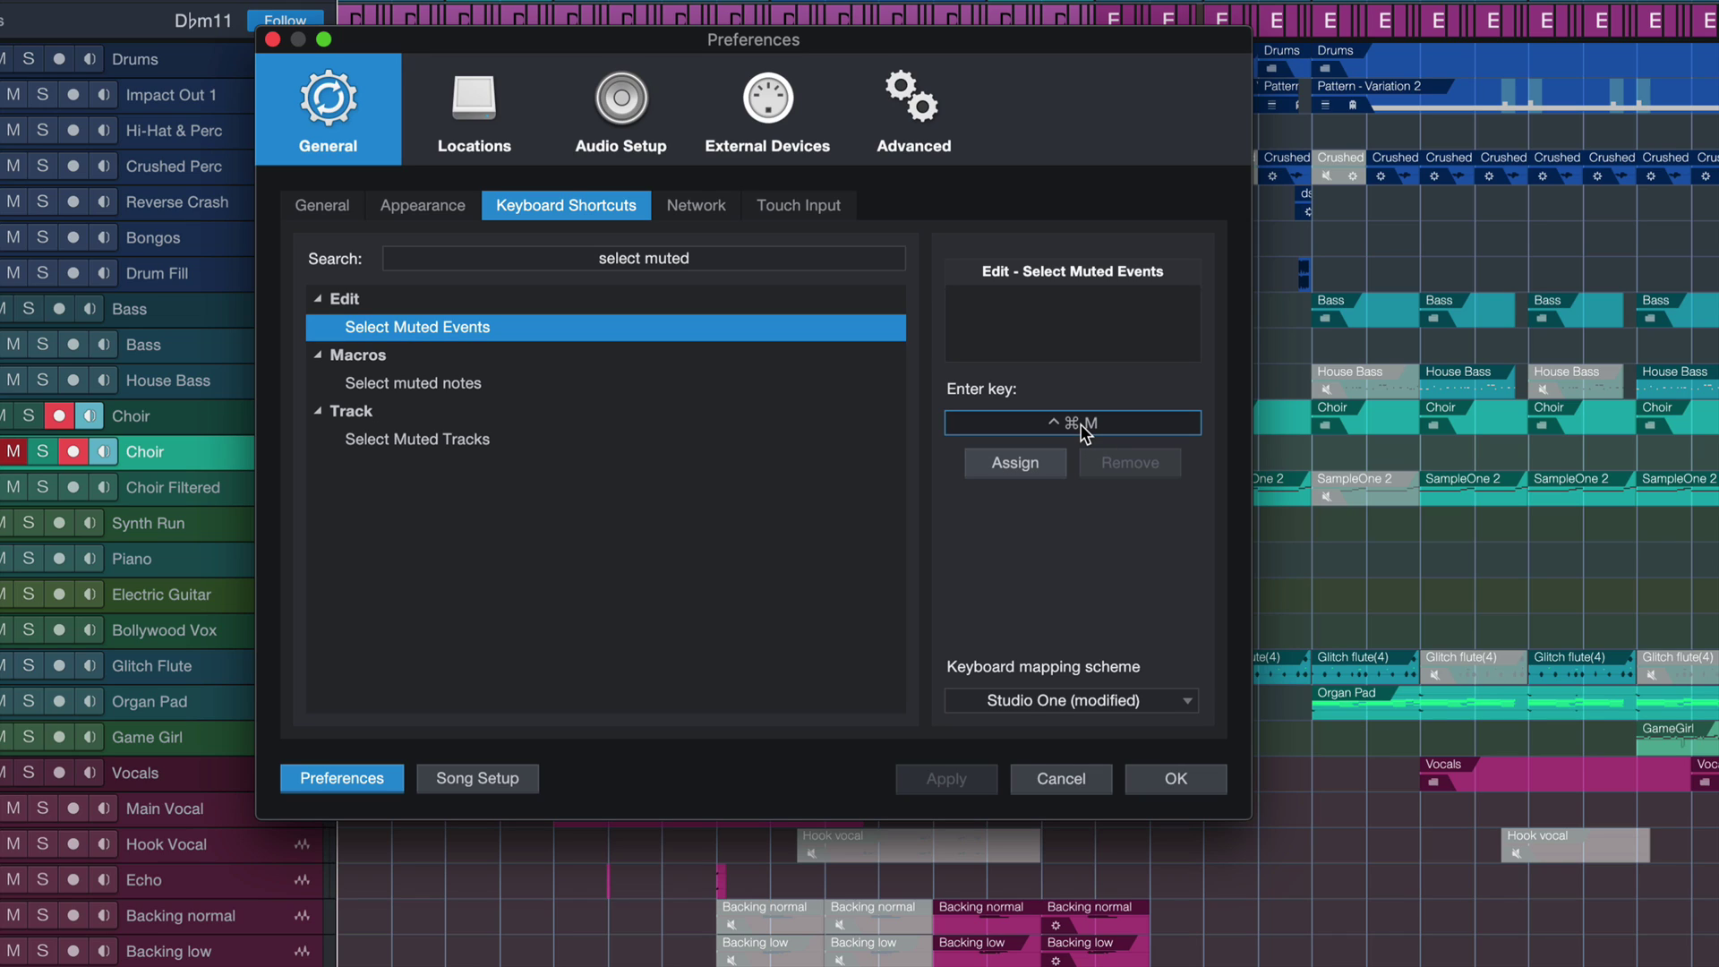
{"action": "left_click", "coordinate": [994, 466]}
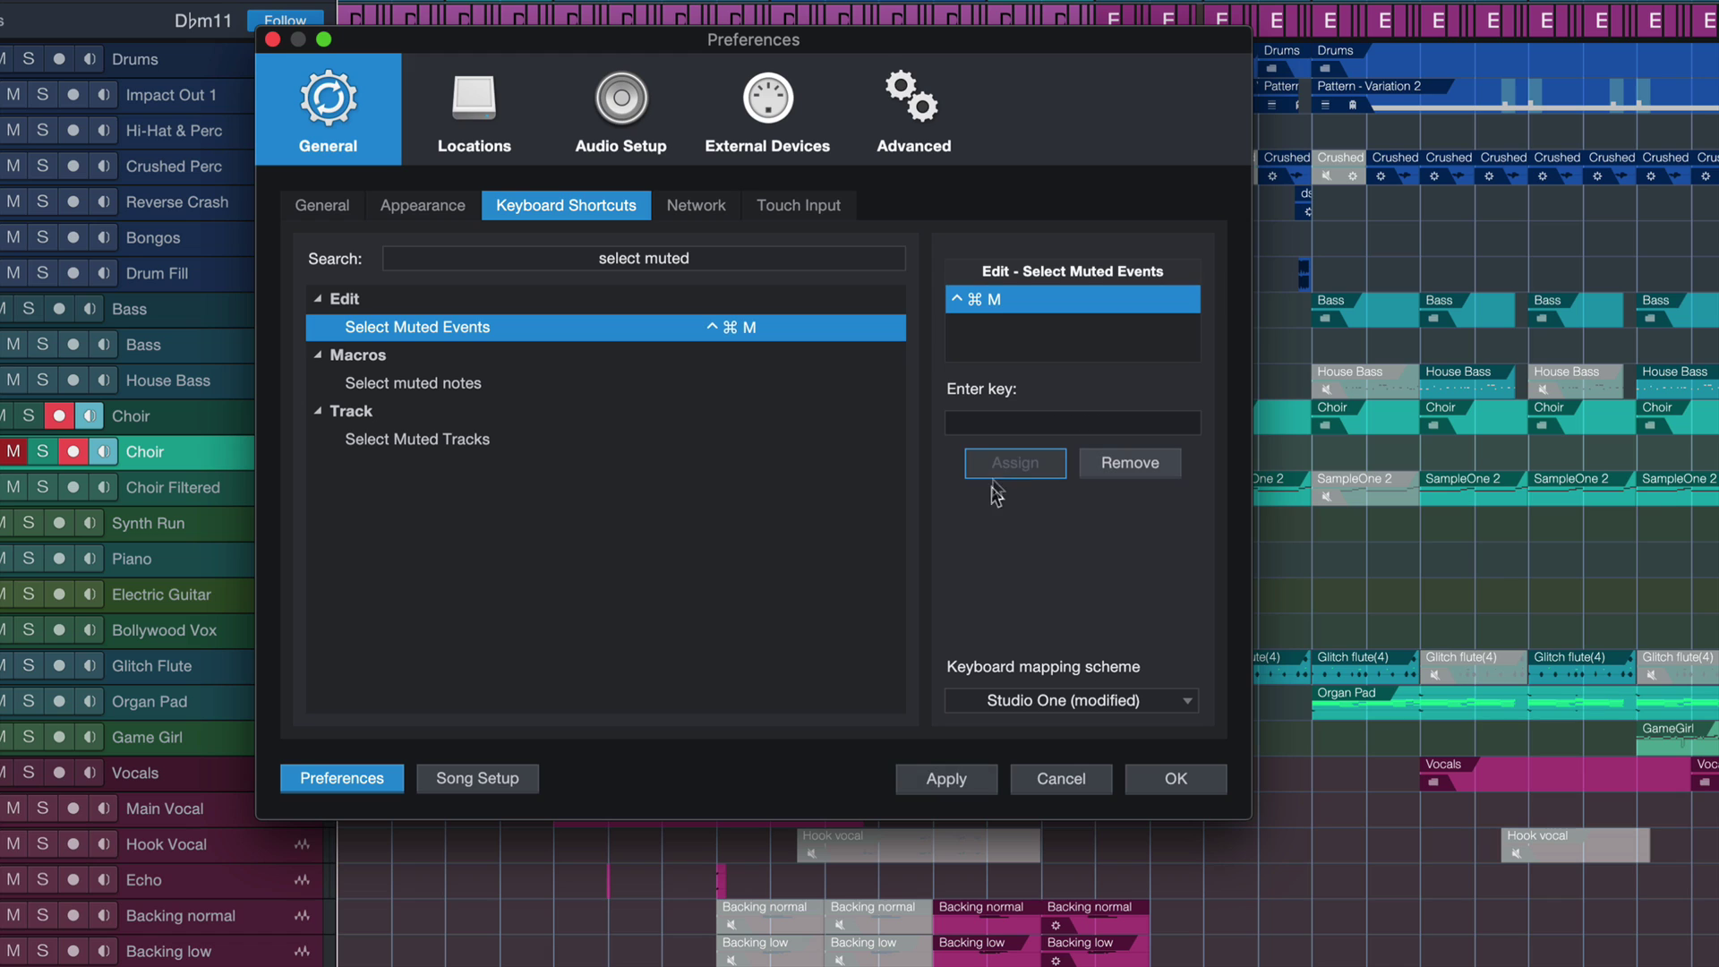
{"action": "left_click", "coordinate": [1136, 777]}
- Zoom out, select all muted events with ⌃⌘M and delete them
{"action": "key", "text": "w"}
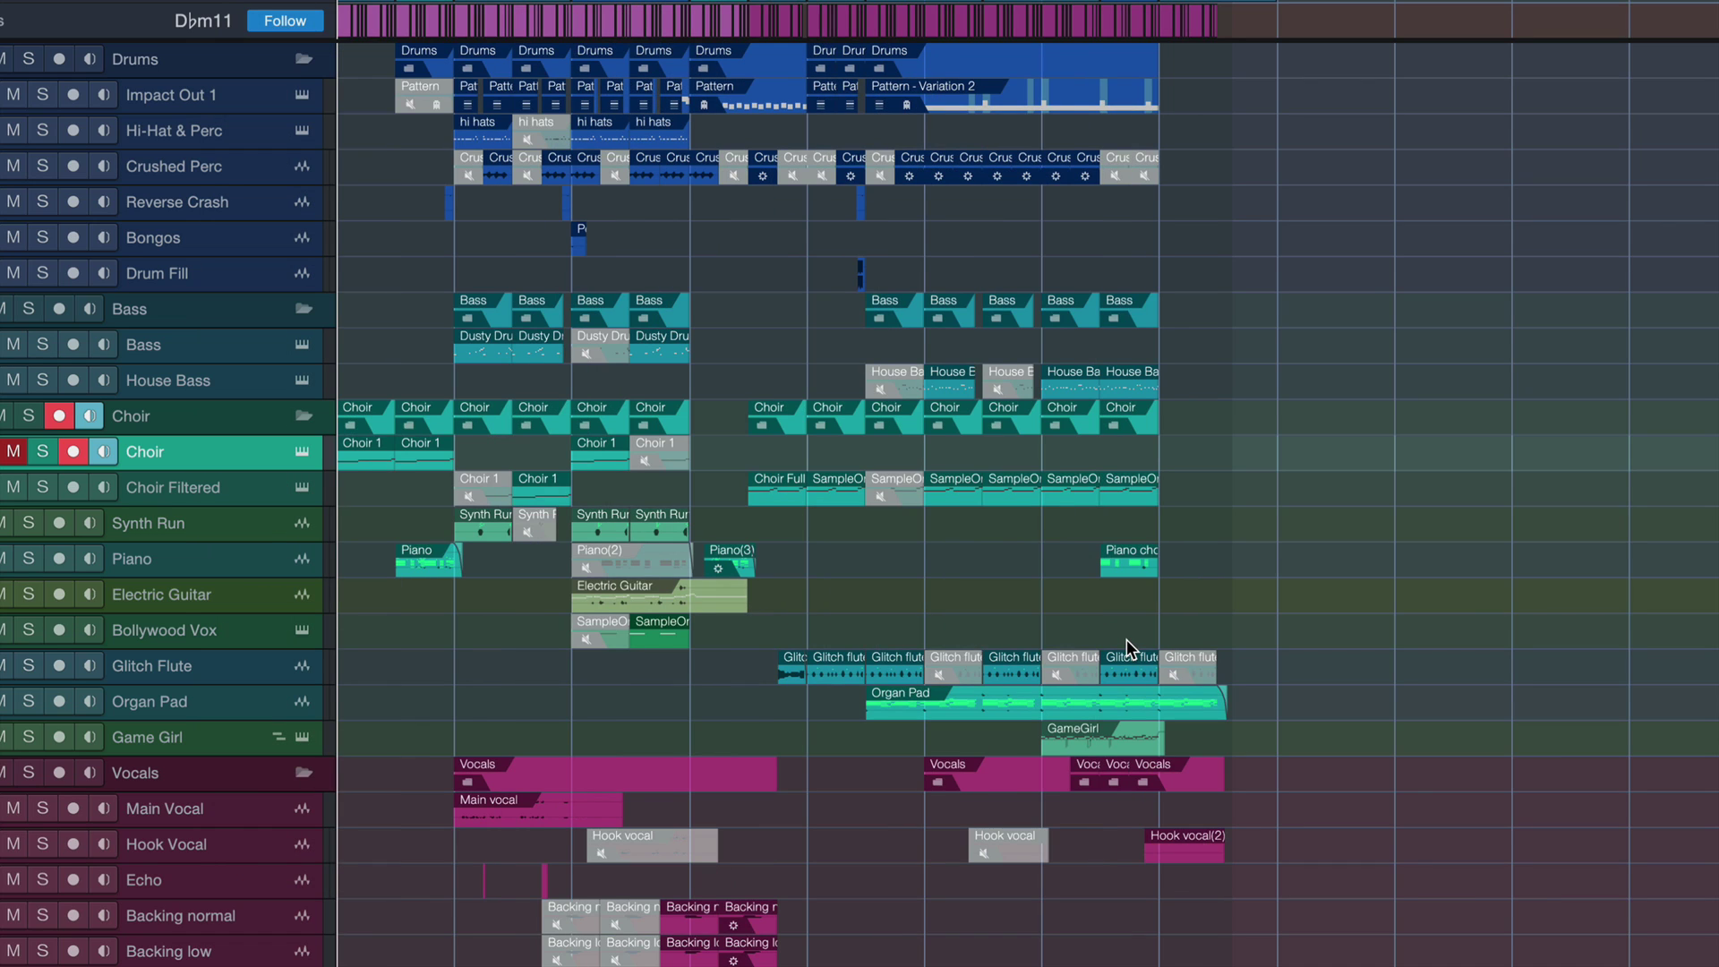
{"action": "key", "text": "ctrl+super+m"}
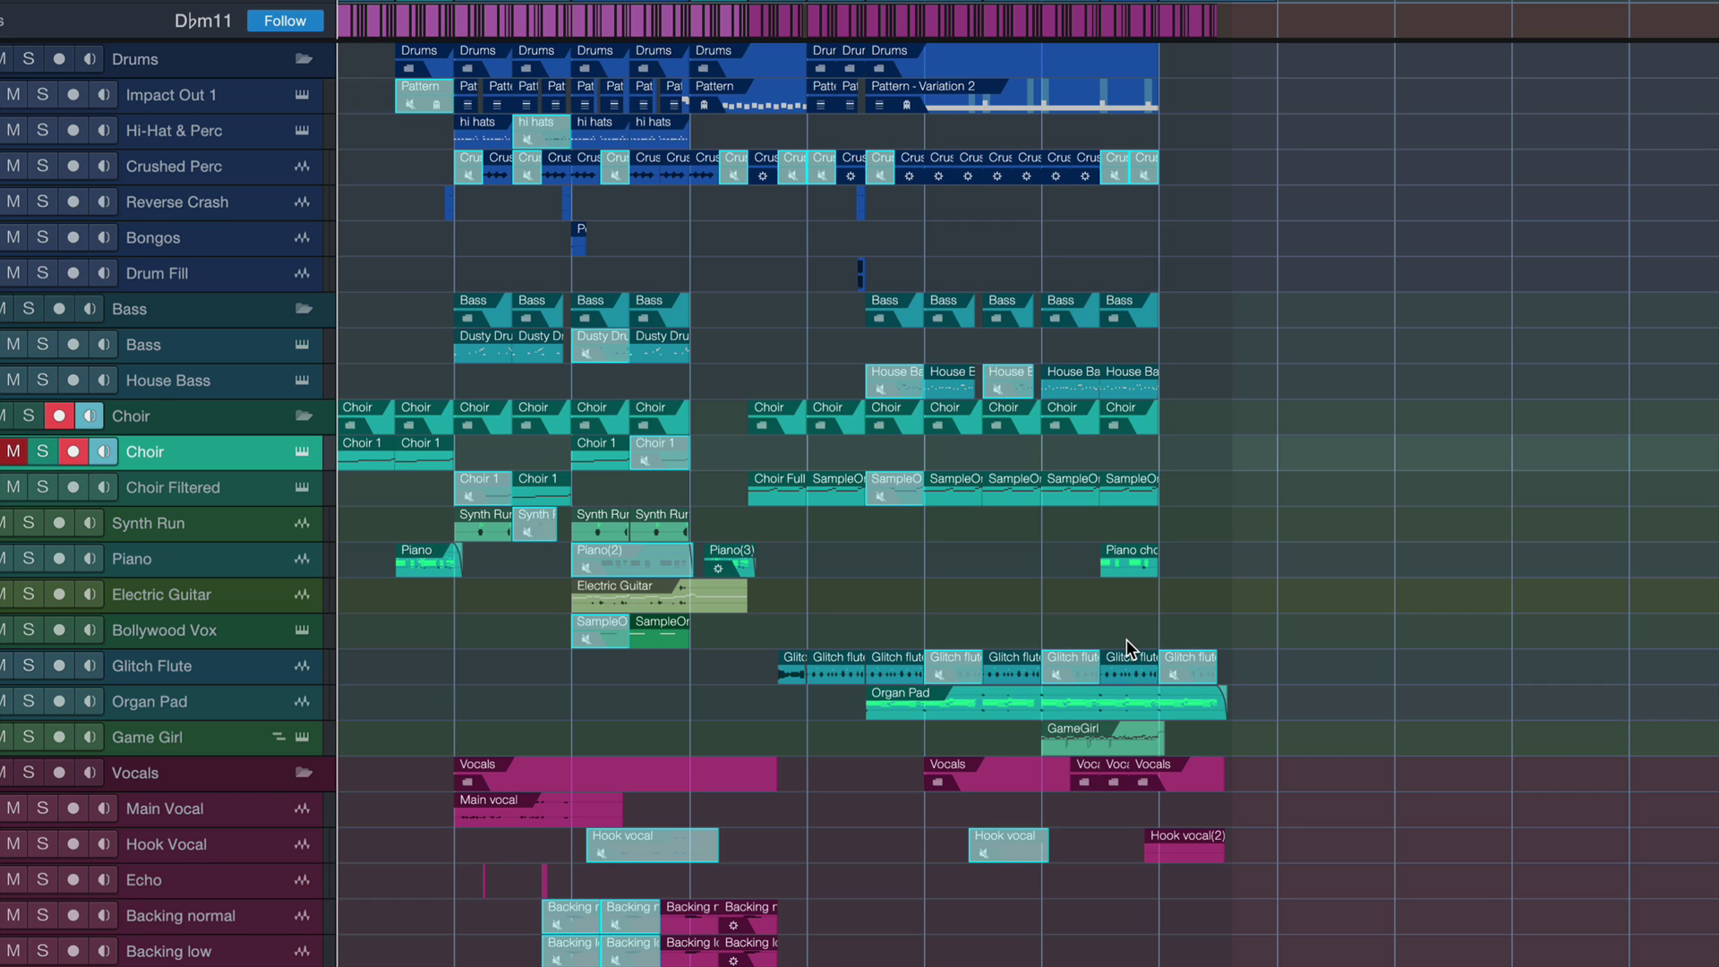
{"action": "key", "text": "BackSpace"}
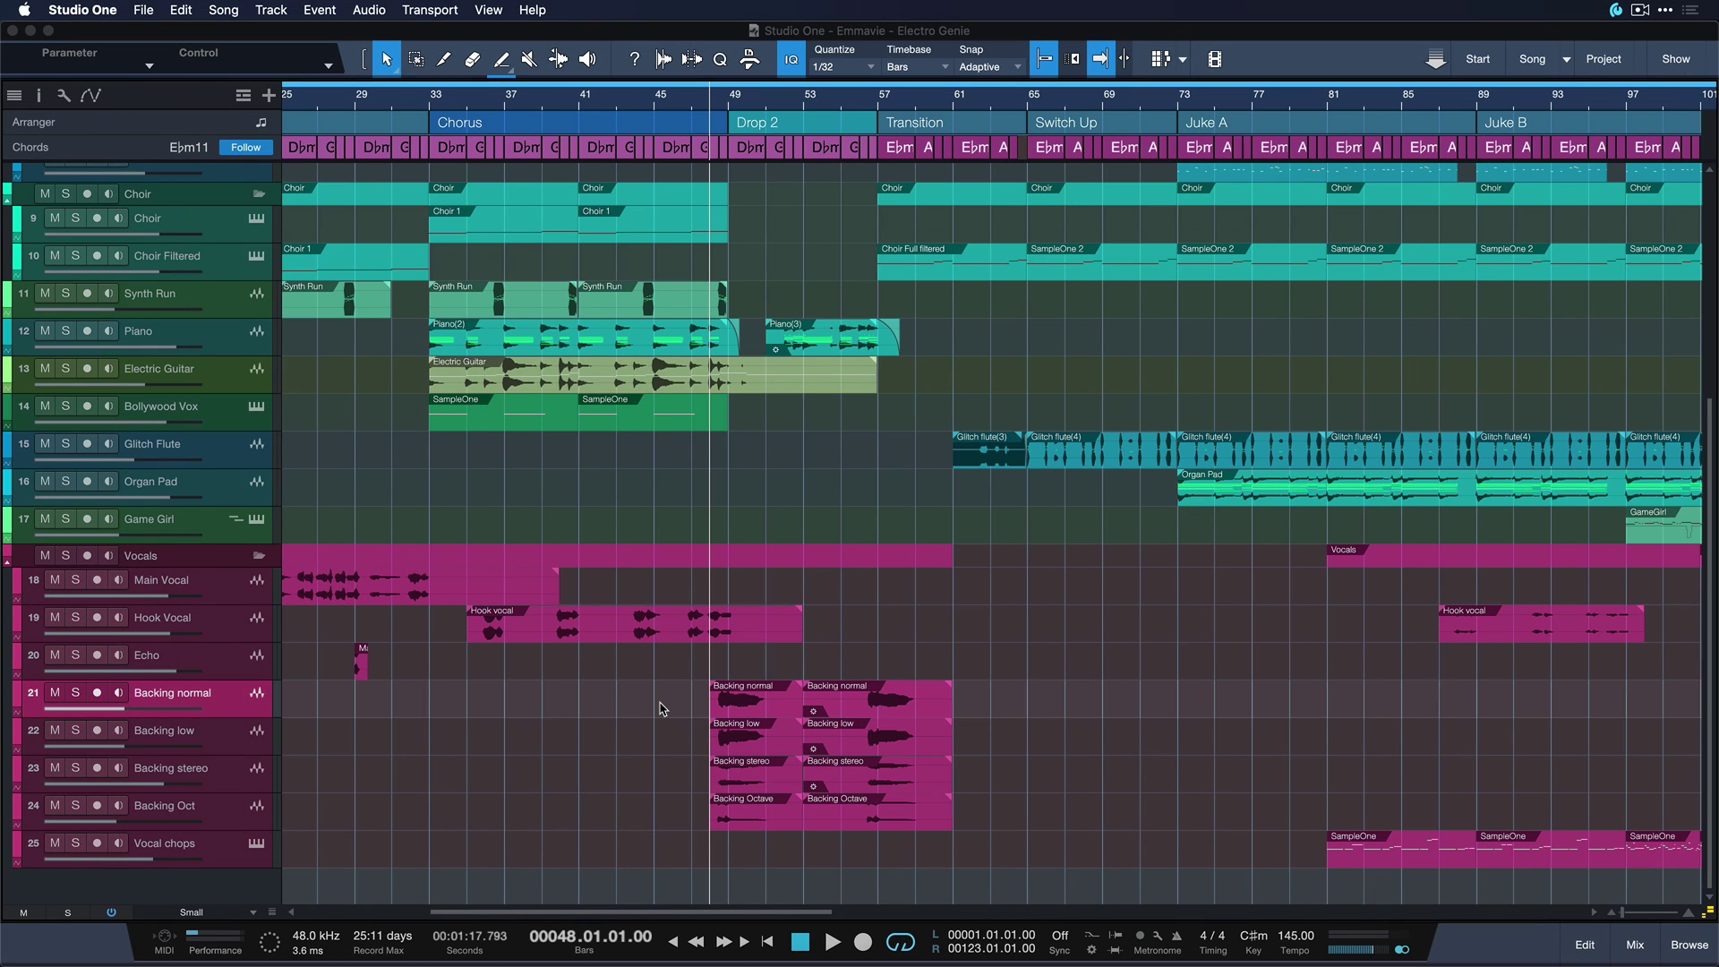
- Dismiss the Song menu and open the Inspector for the Backing normal track
{"action": "left_click", "coordinate": [224, 10]}
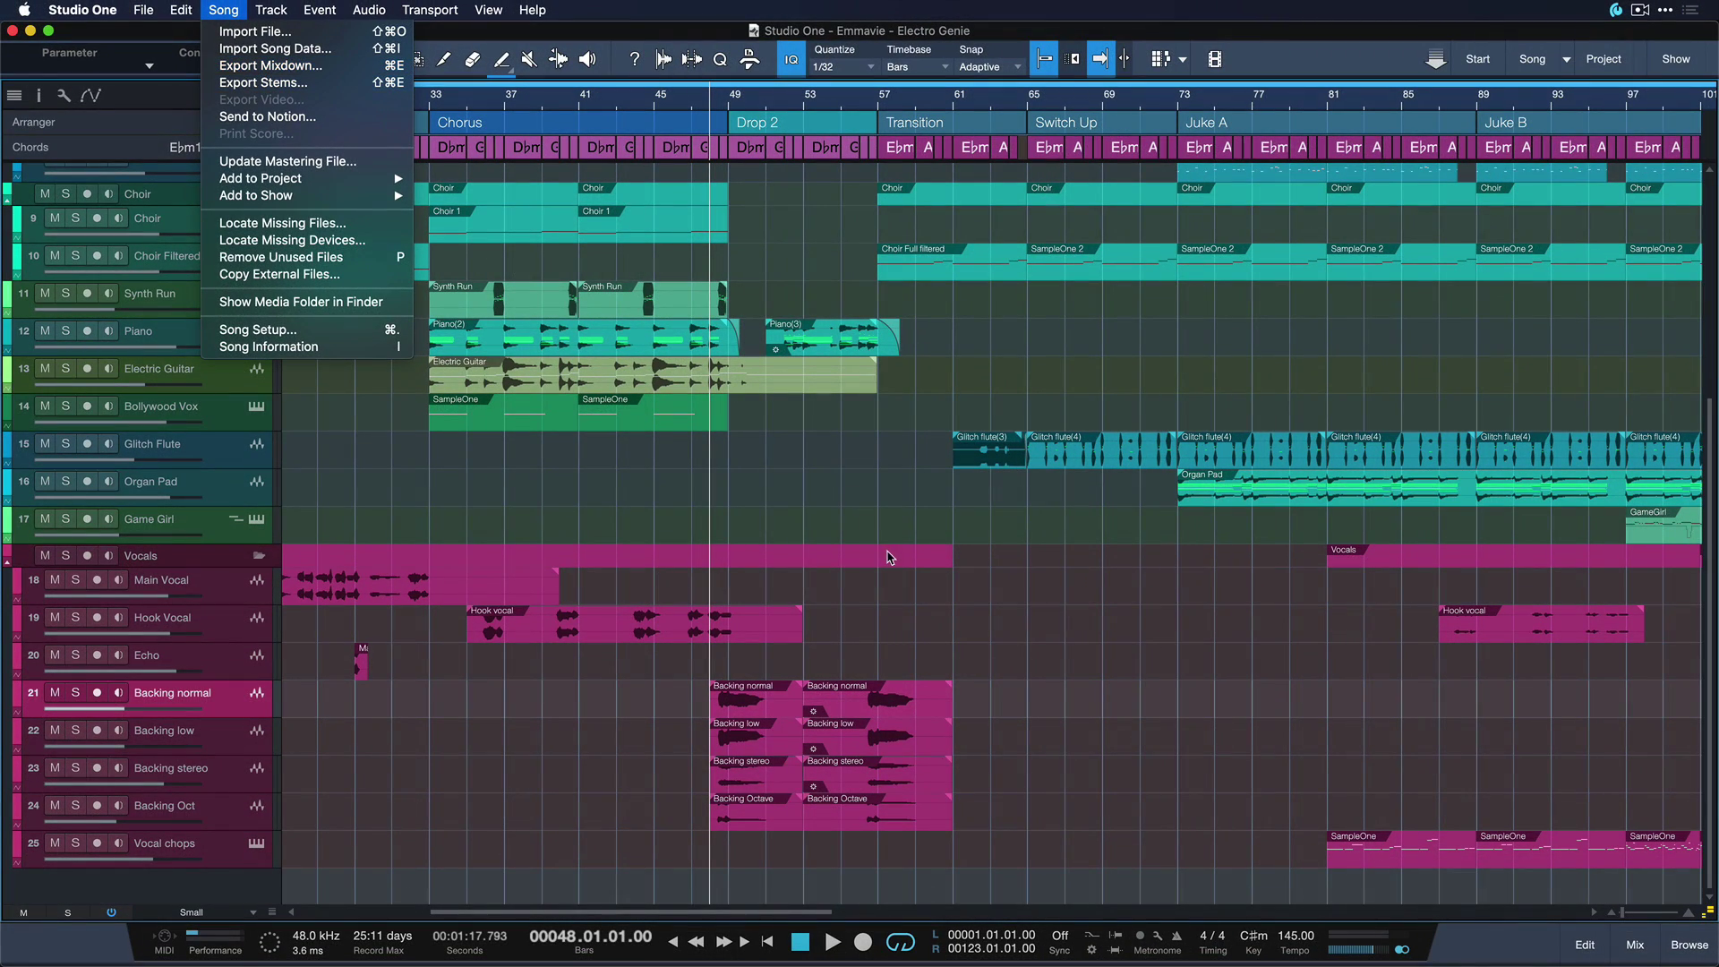
{"action": "key", "text": "Escape"}
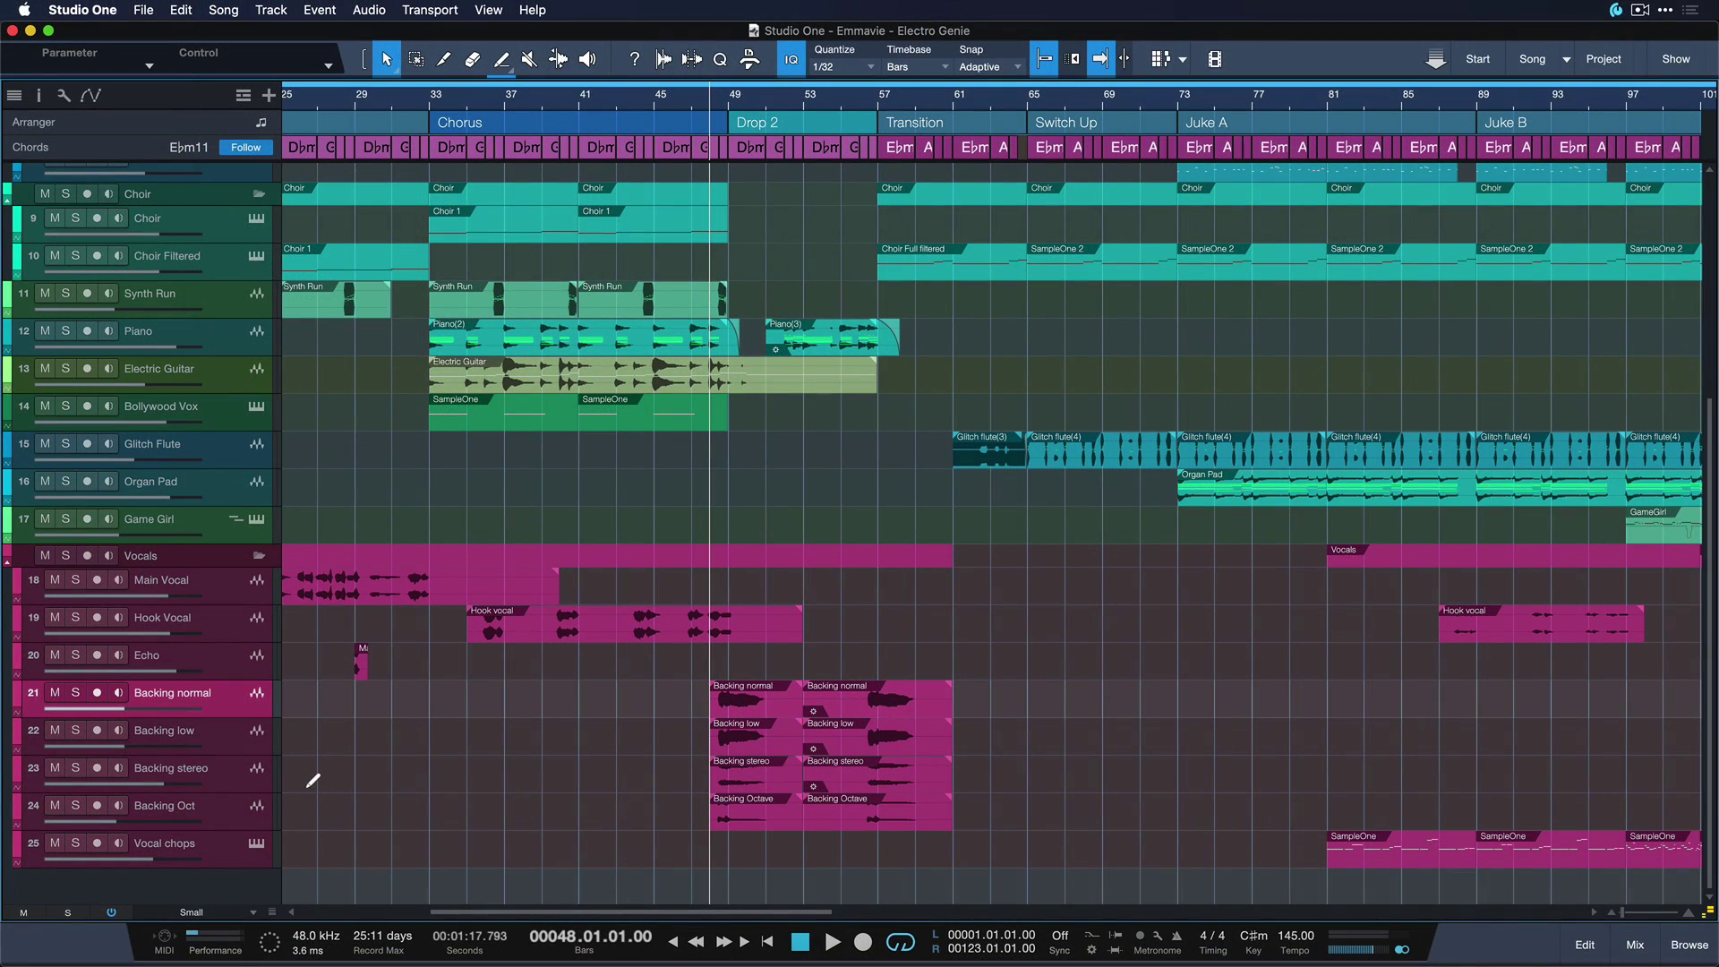
{"action": "left_click", "coordinate": [43, 95]}
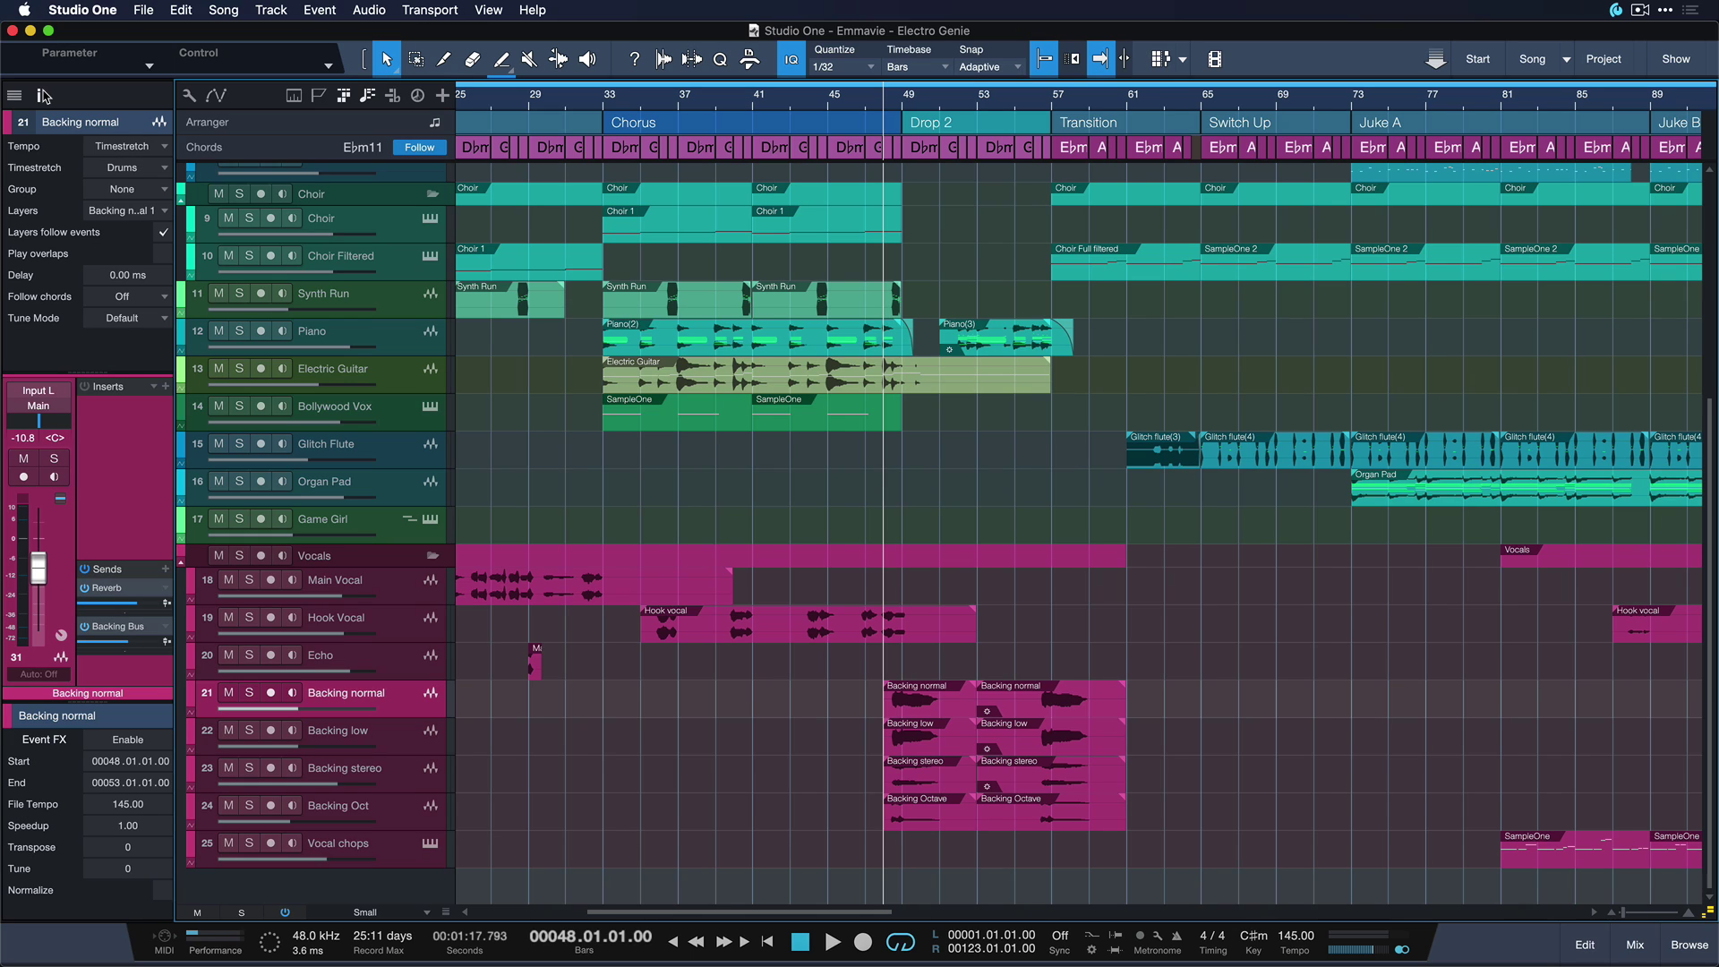
- Select the Backing low, stereo and Oct tracks together with Backing normal
{"action": "key", "text": "Down"}
{"action": "key", "text": "Down"}
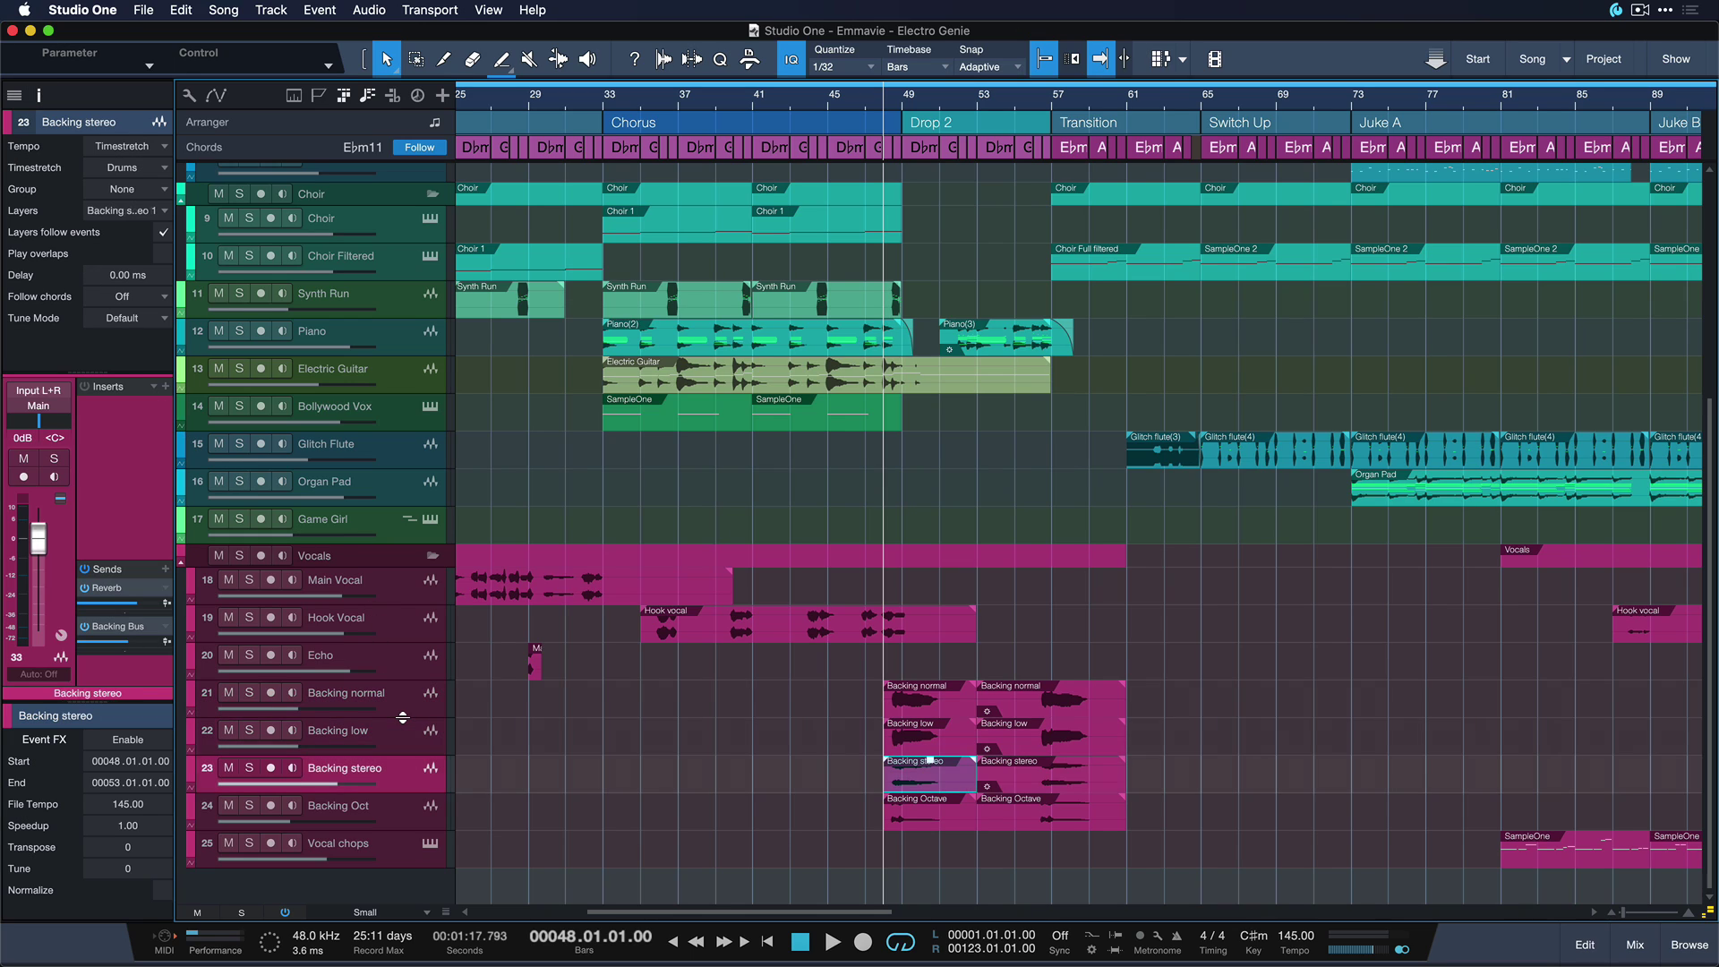
{"action": "key", "text": "Down"}
{"action": "key", "text": "Up"}
{"action": "key", "text": "Up"}
{"action": "key", "text": "Up"}
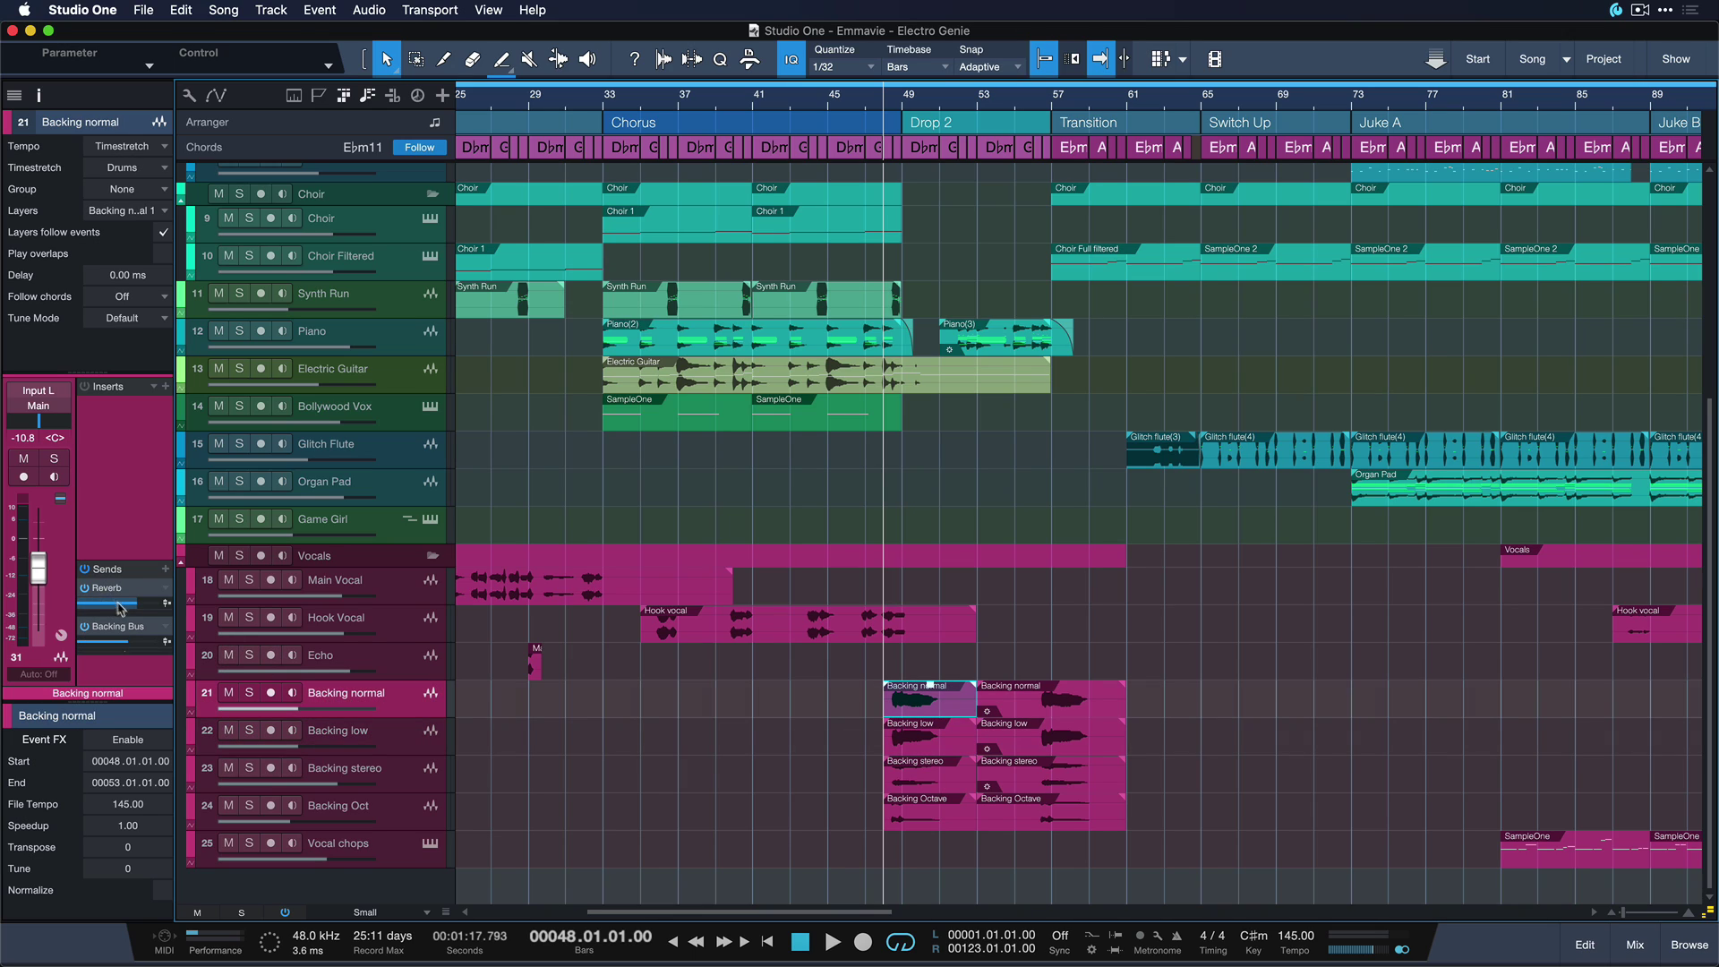
{"action": "mouse_move", "coordinate": [130, 646]}
{"action": "left_click", "coordinate": [394, 739], "text": "shift"}
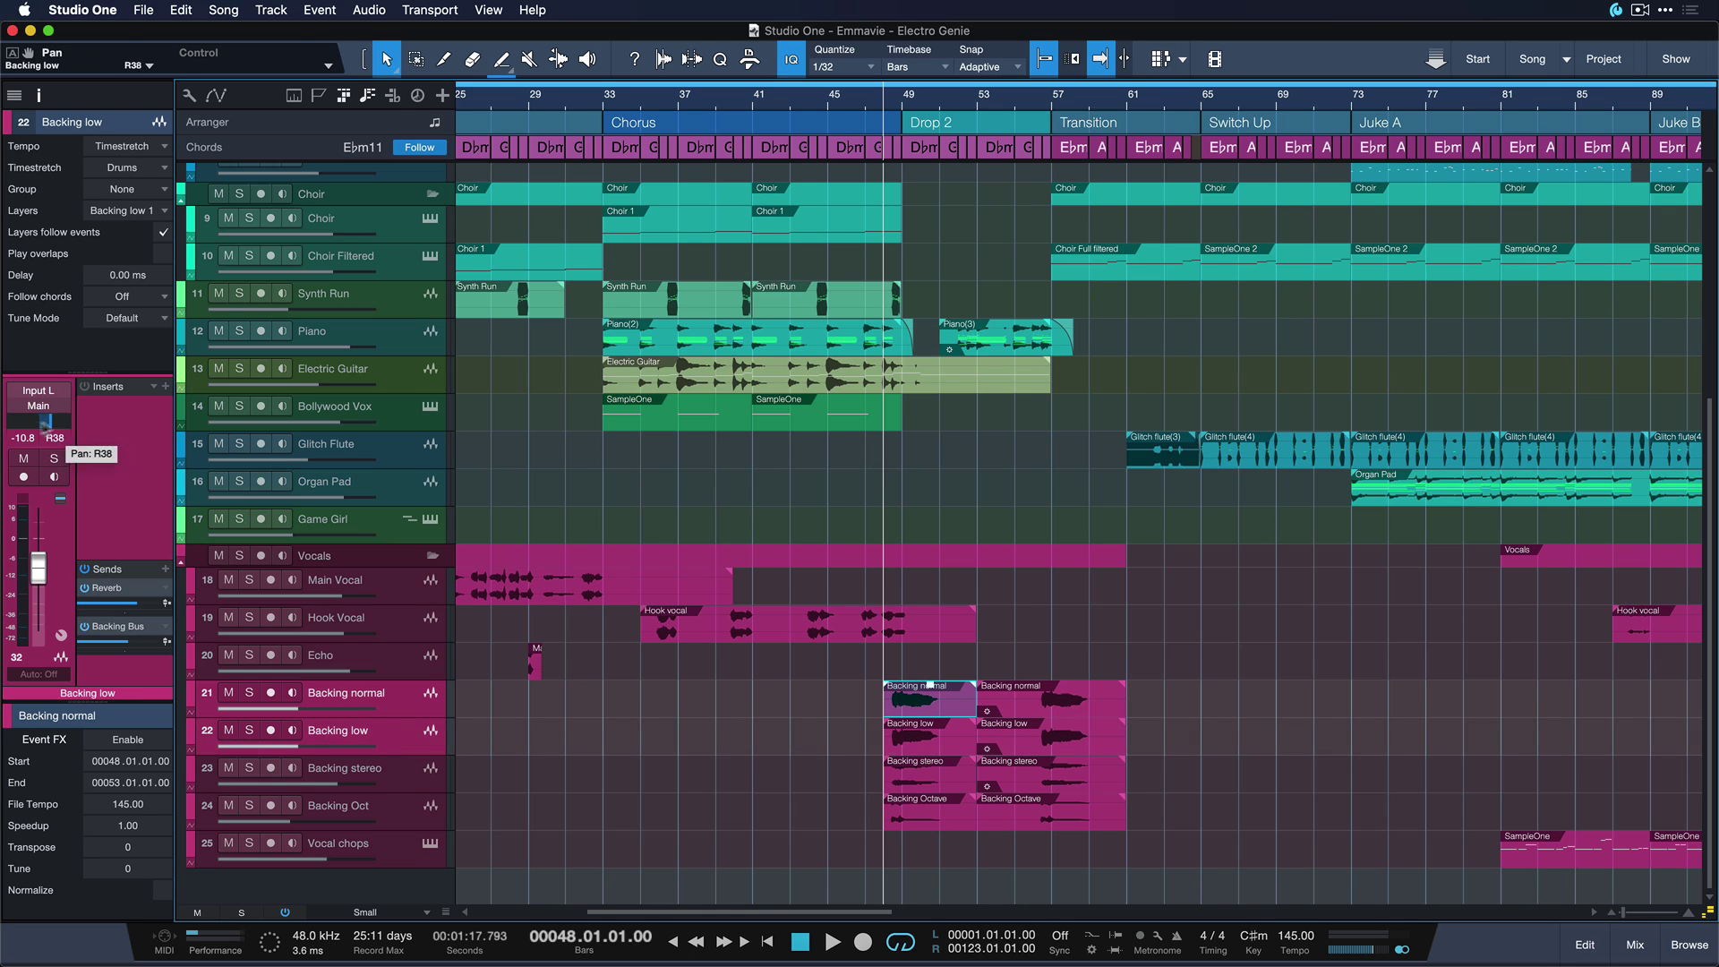
{"action": "left_click", "coordinate": [408, 768]}
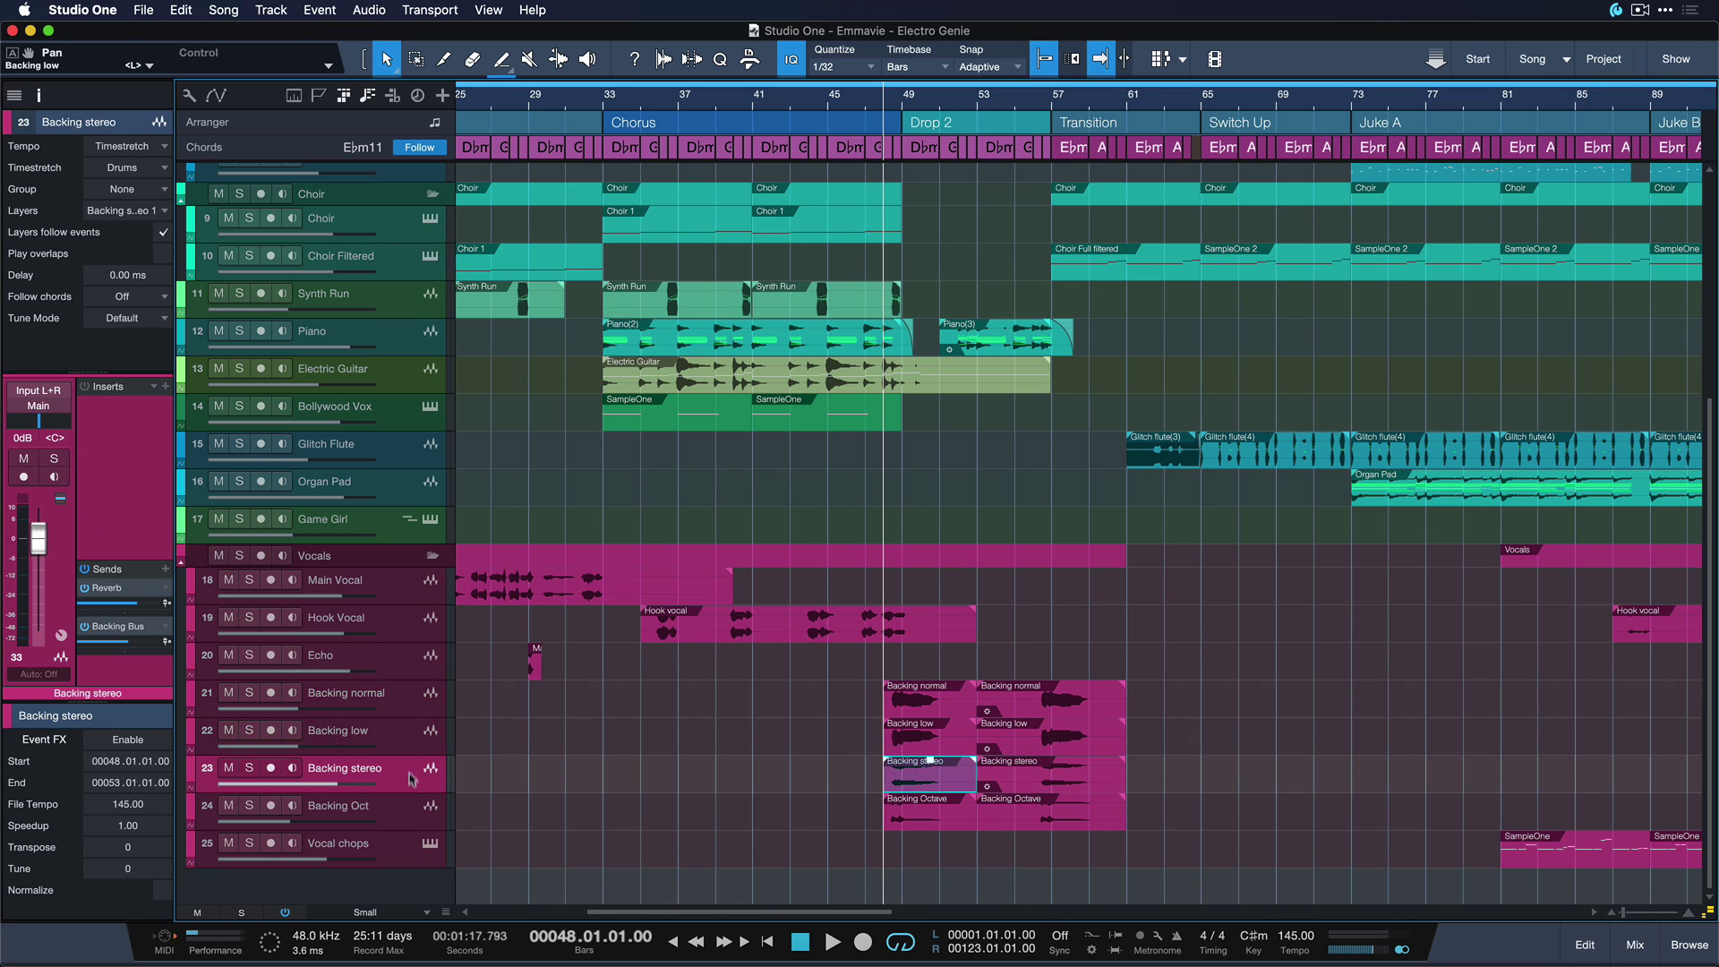
{"action": "left_click", "coordinate": [408, 802], "text": "shift"}
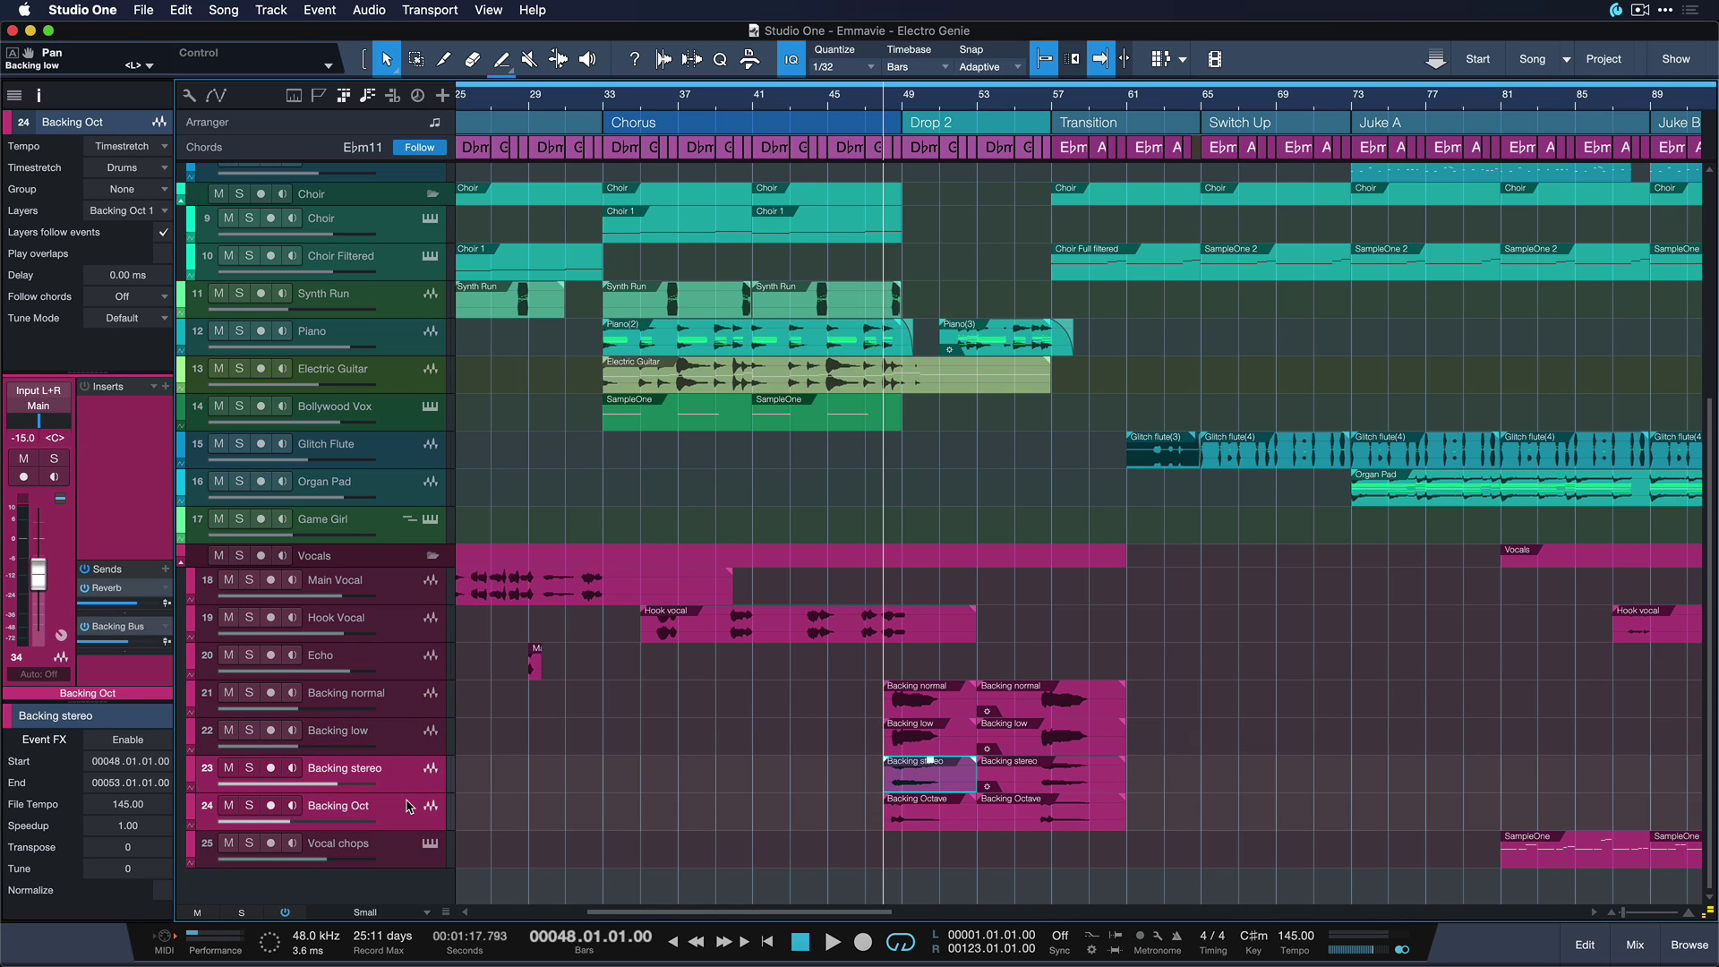
{"action": "left_click", "coordinate": [796, 730]}
- Play from bar 48, solo the four backing tracks with S, then stop playback
{"action": "key", "text": "space"}
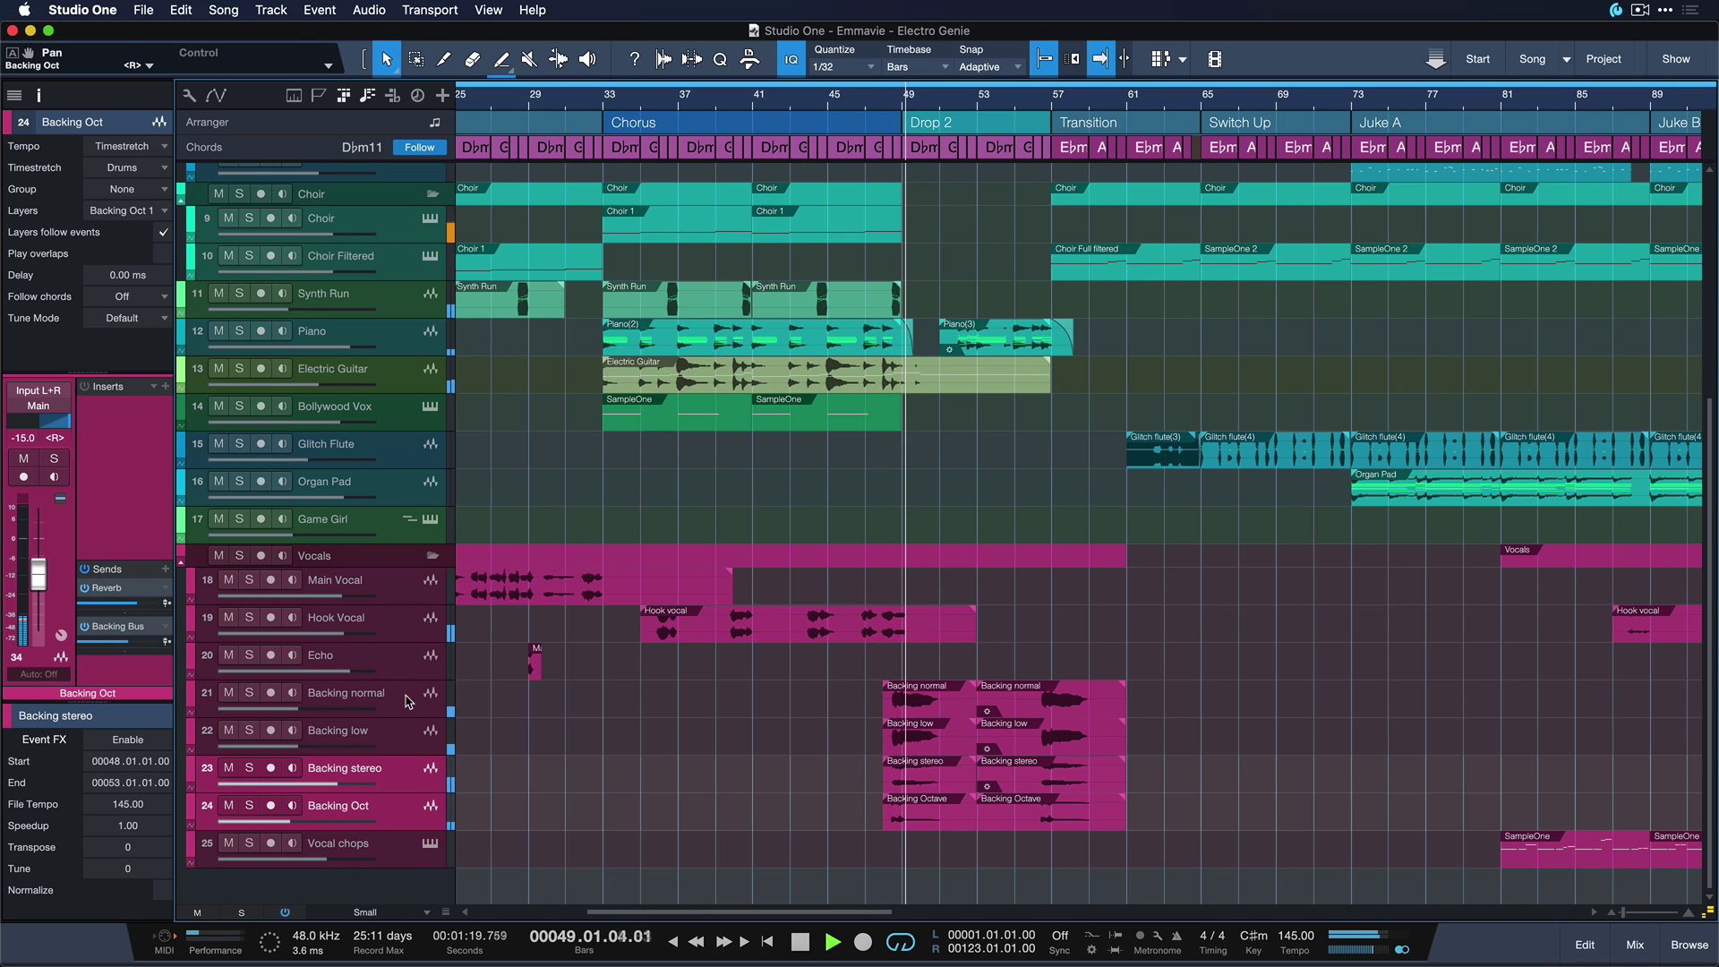
{"action": "left_click", "coordinate": [511, 707], "text": "shift"}
{"action": "key", "text": "s"}
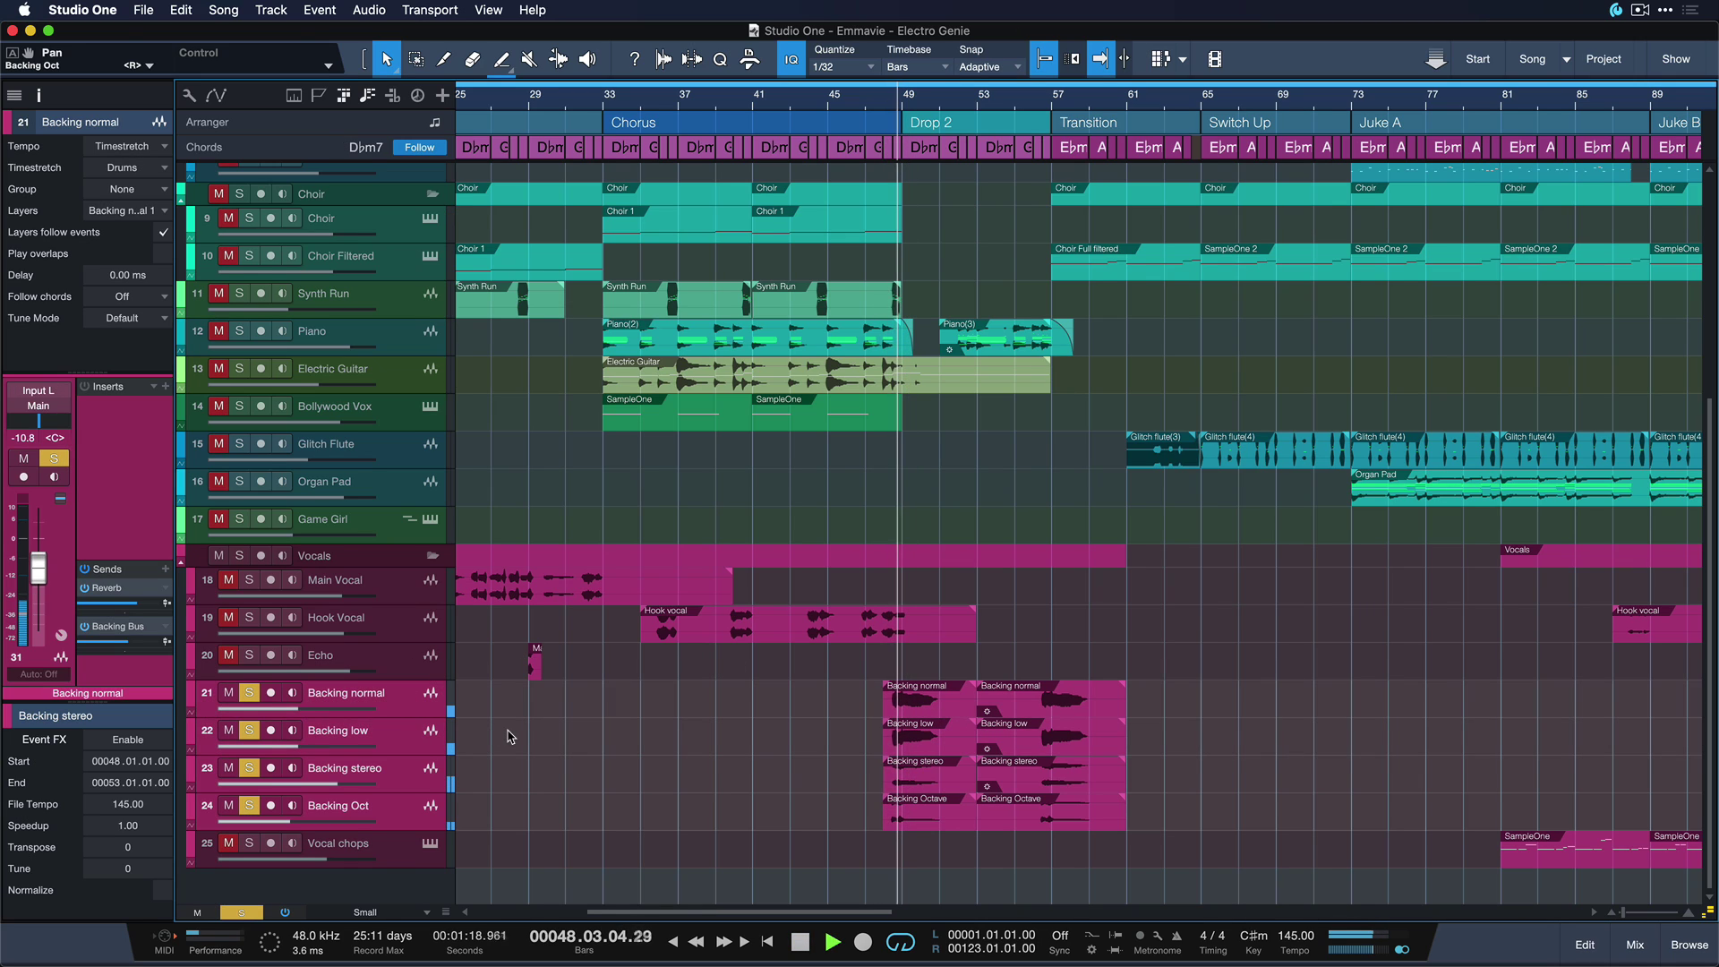
{"action": "key", "text": "e"}
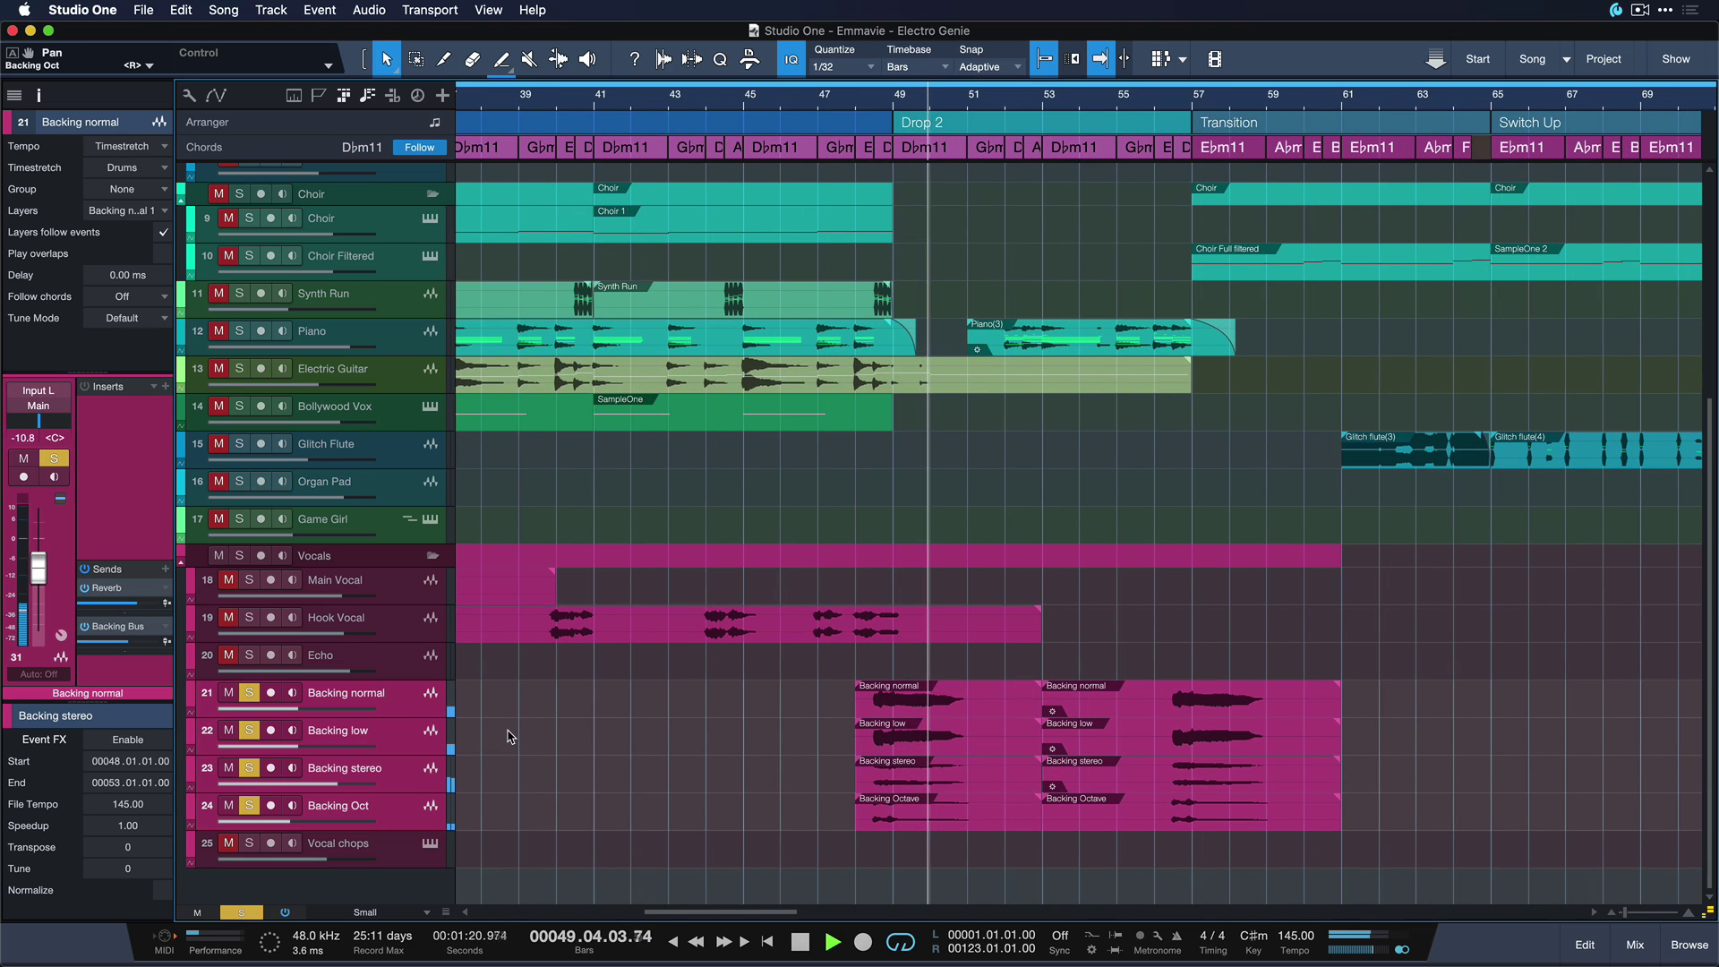
{"action": "key", "text": "w"}
{"action": "key", "text": "space"}
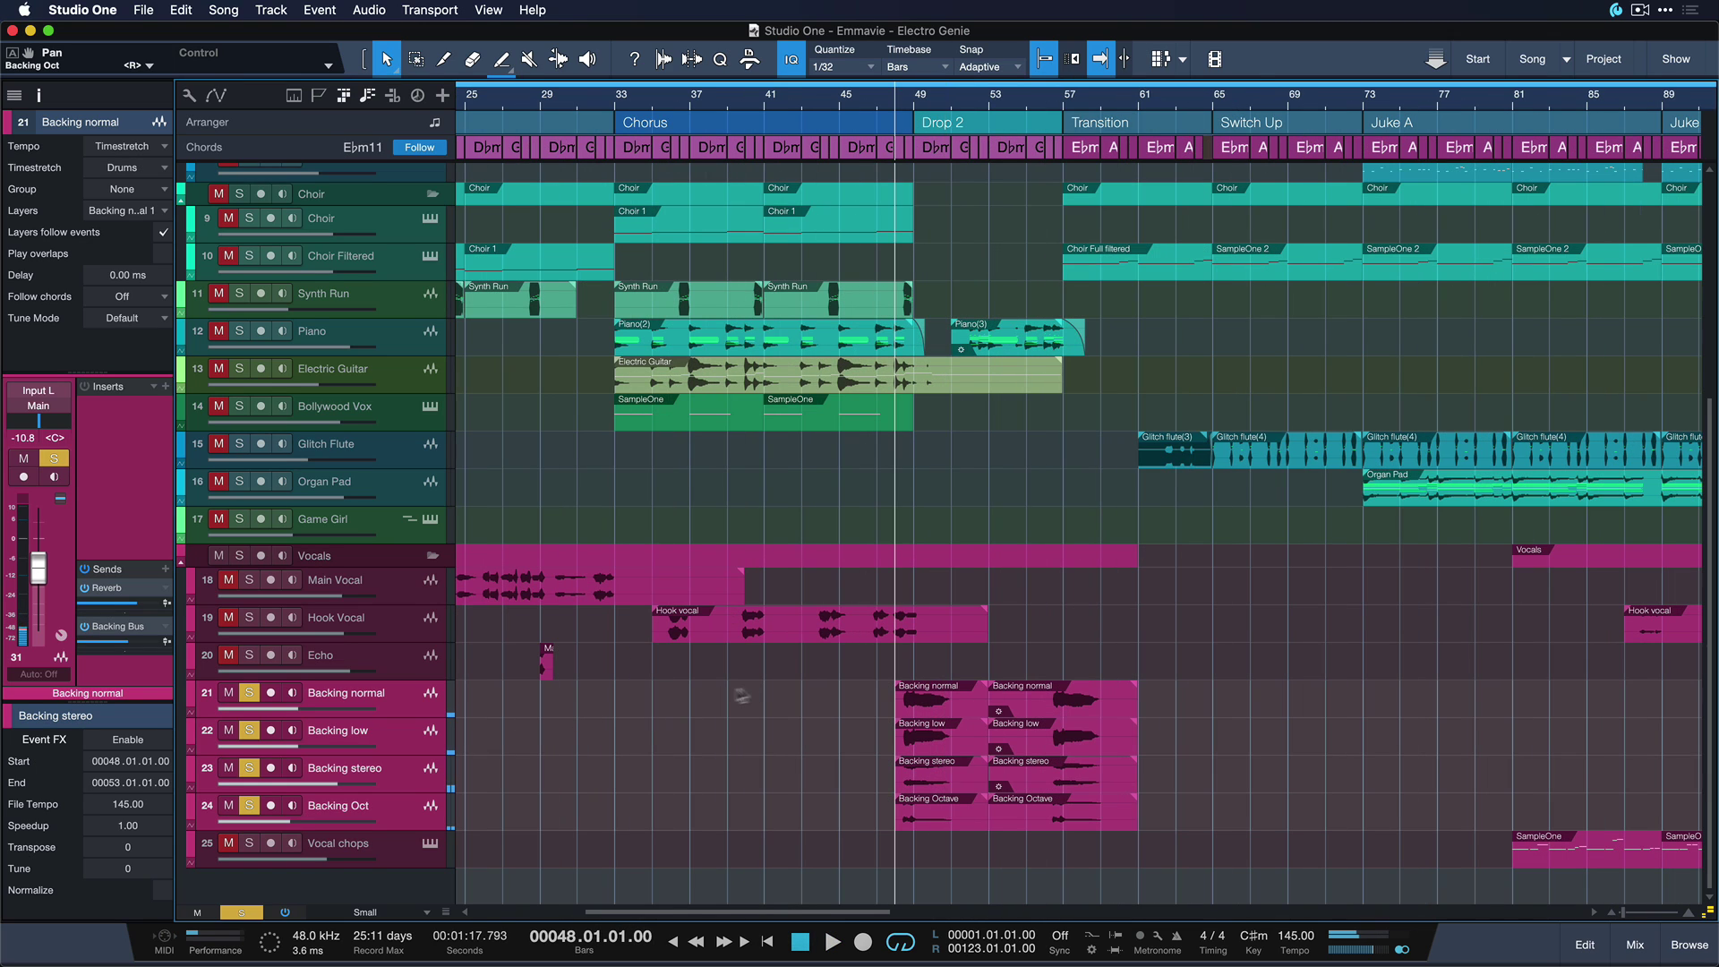
- Select the eight backing vocal events on tracks 21–24 and zoom the view to fit them
{"action": "left_click_drag", "start_coordinate": [770, 685], "coordinate": [1226, 840]}
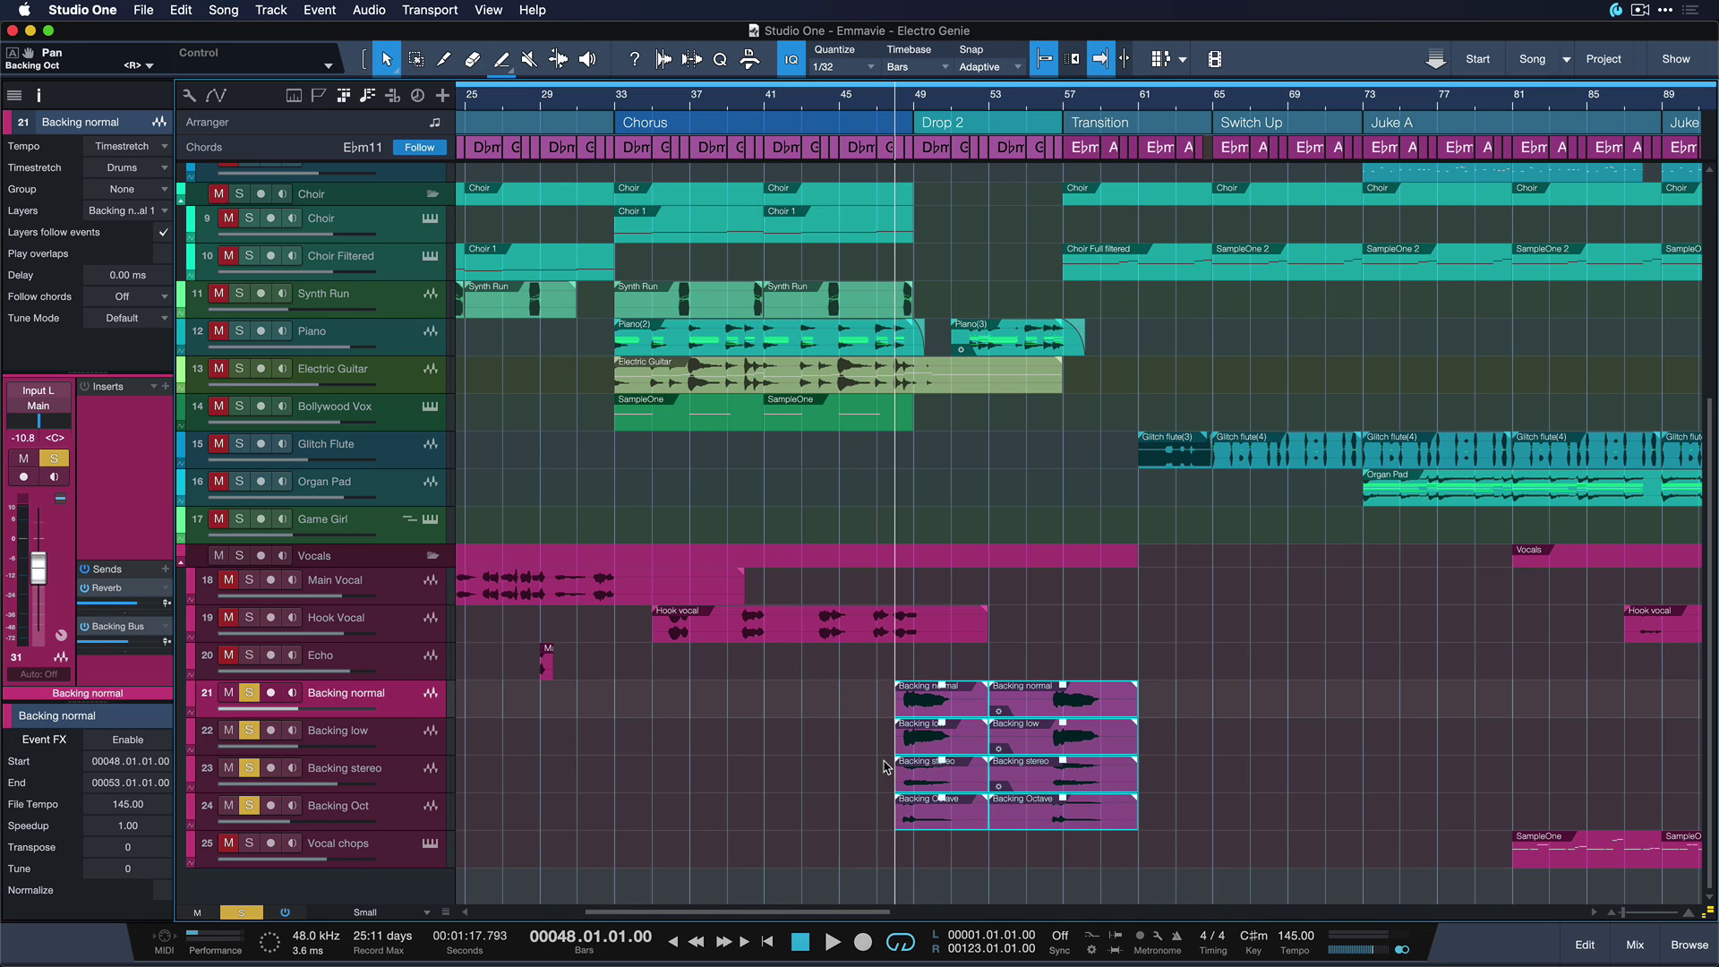
{"action": "key", "text": "shift+s"}
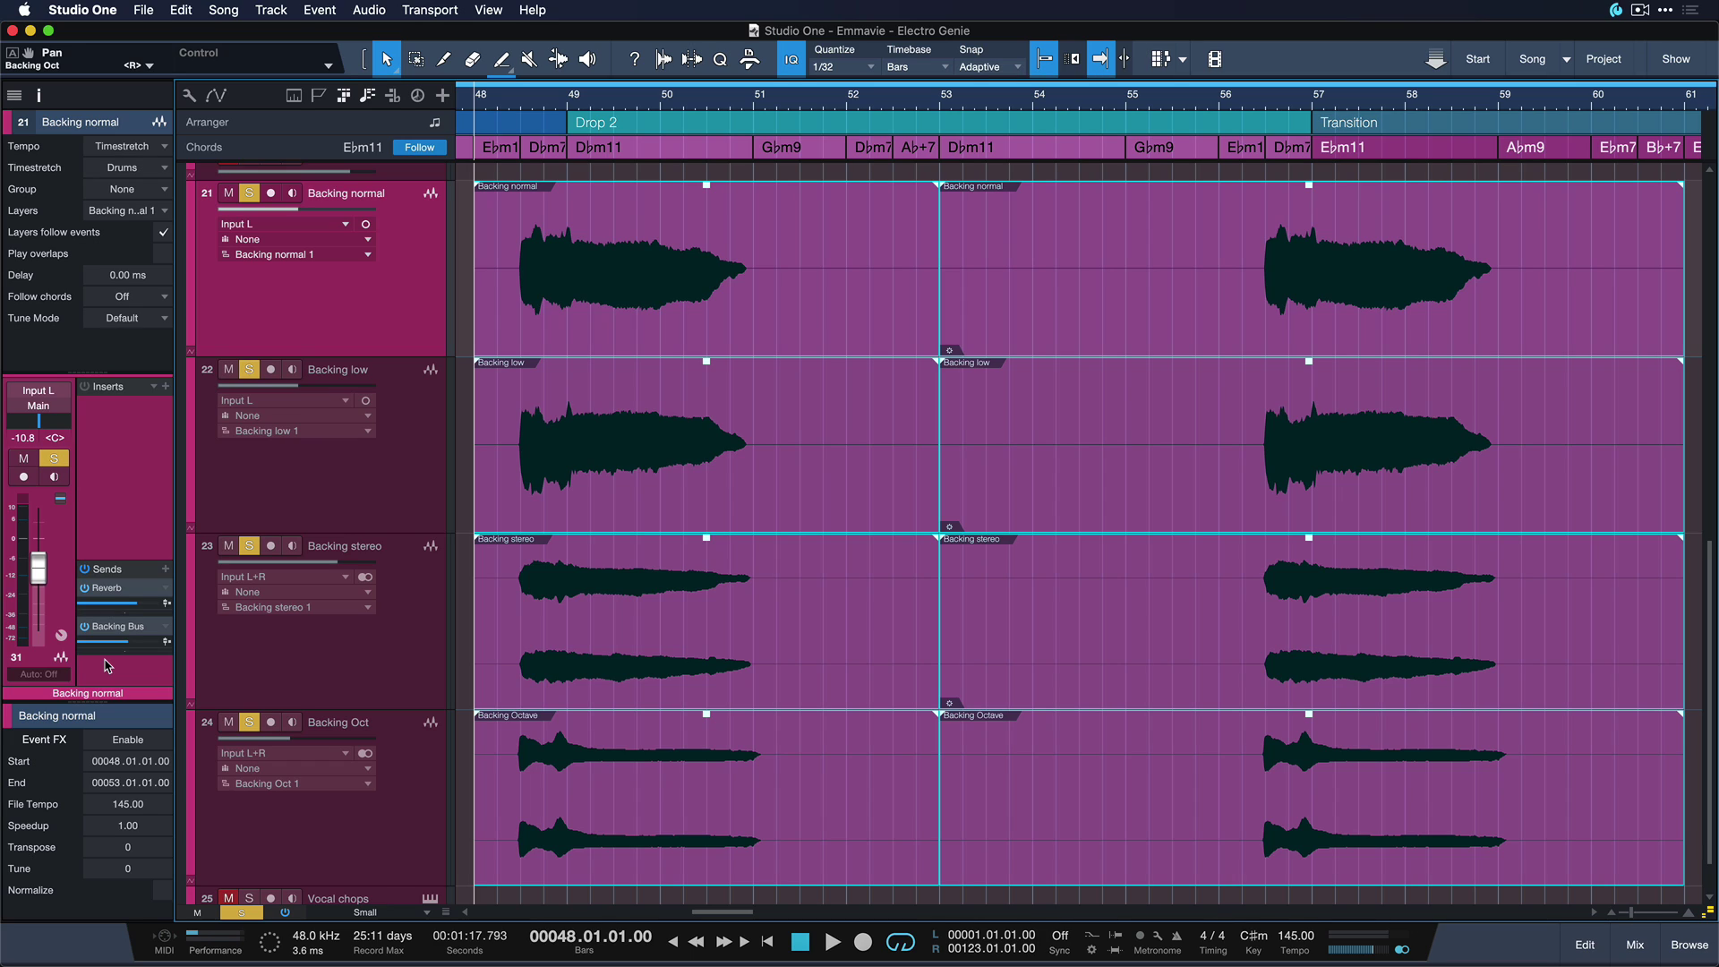
{"action": "left_click", "coordinate": [88, 8]}
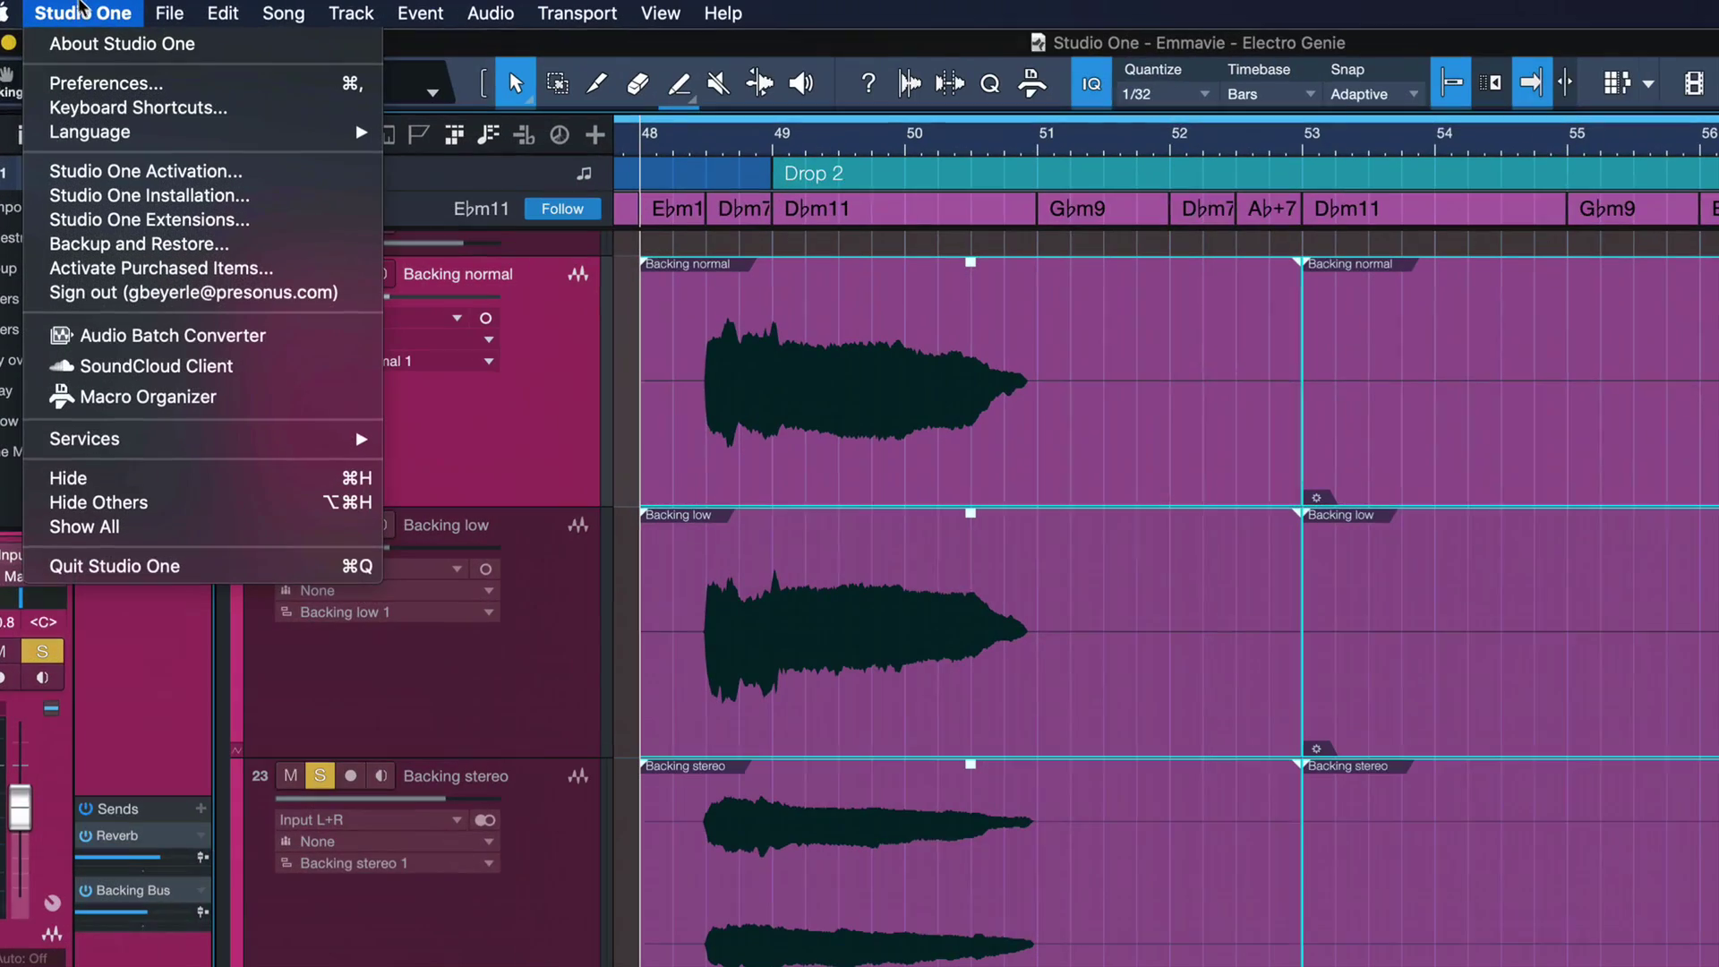
- Assign Cmd+R to the Mixdown Selection command, taking it over from Reverse Audio
{"action": "left_click", "coordinate": [144, 79]}
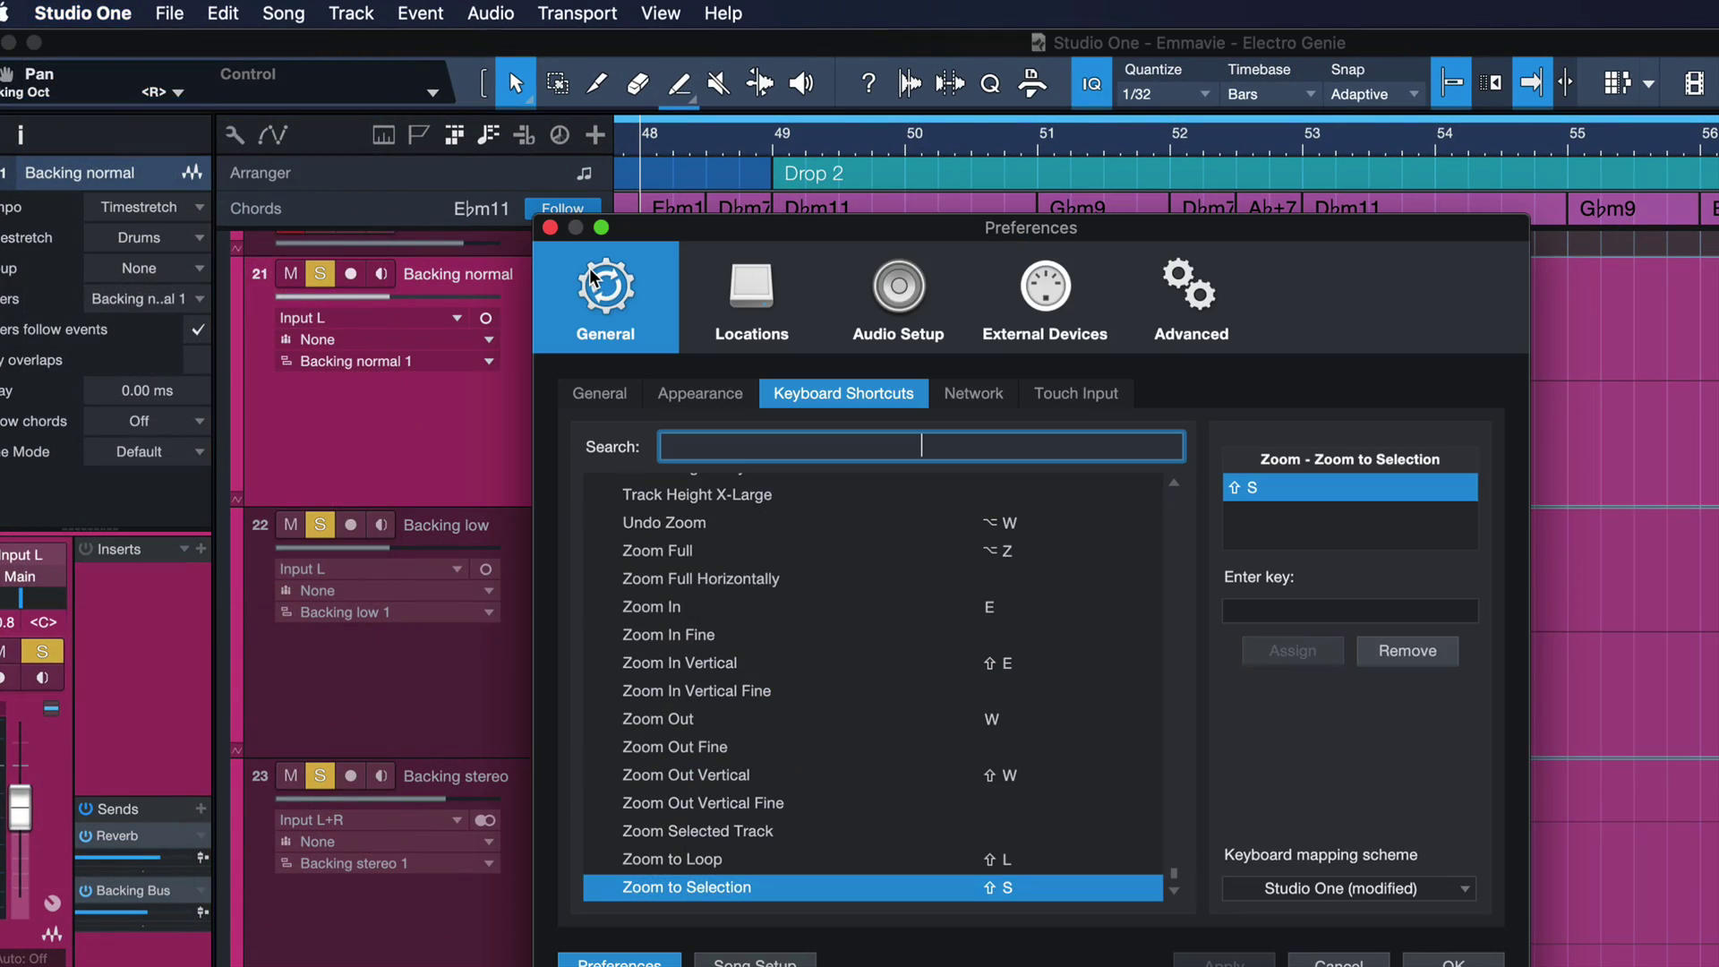
{"action": "type", "text": "mixdown s"}
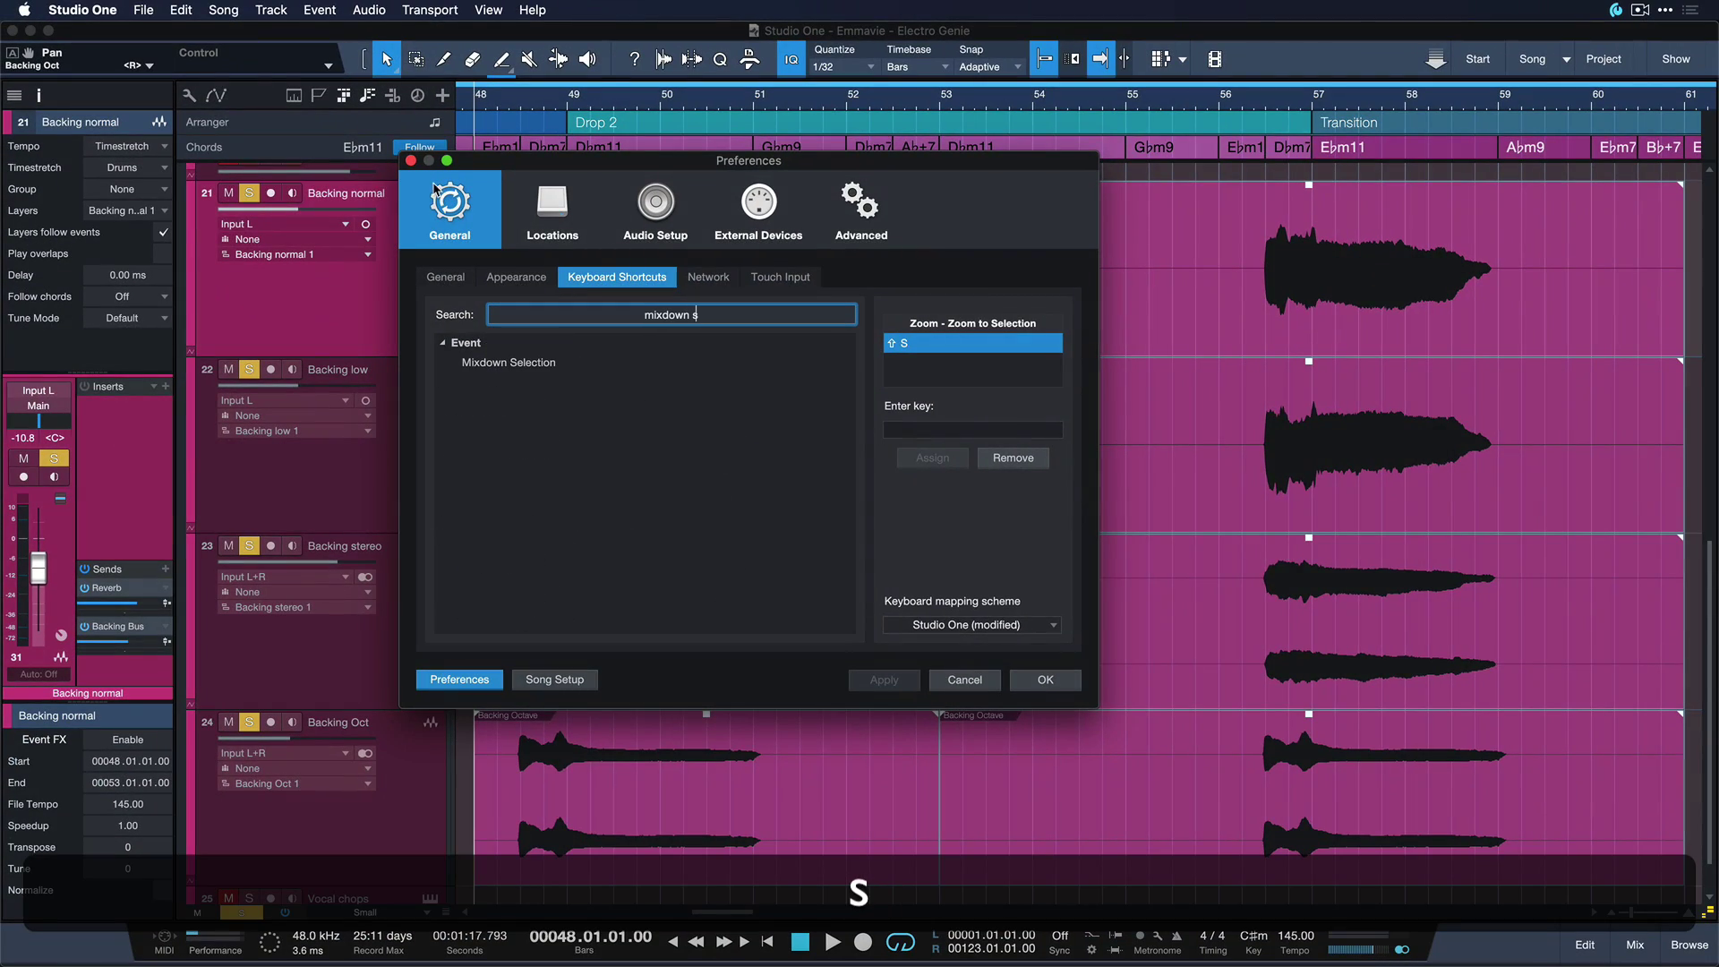
{"action": "left_click", "coordinate": [570, 364]}
{"action": "left_click", "coordinate": [1022, 433]}
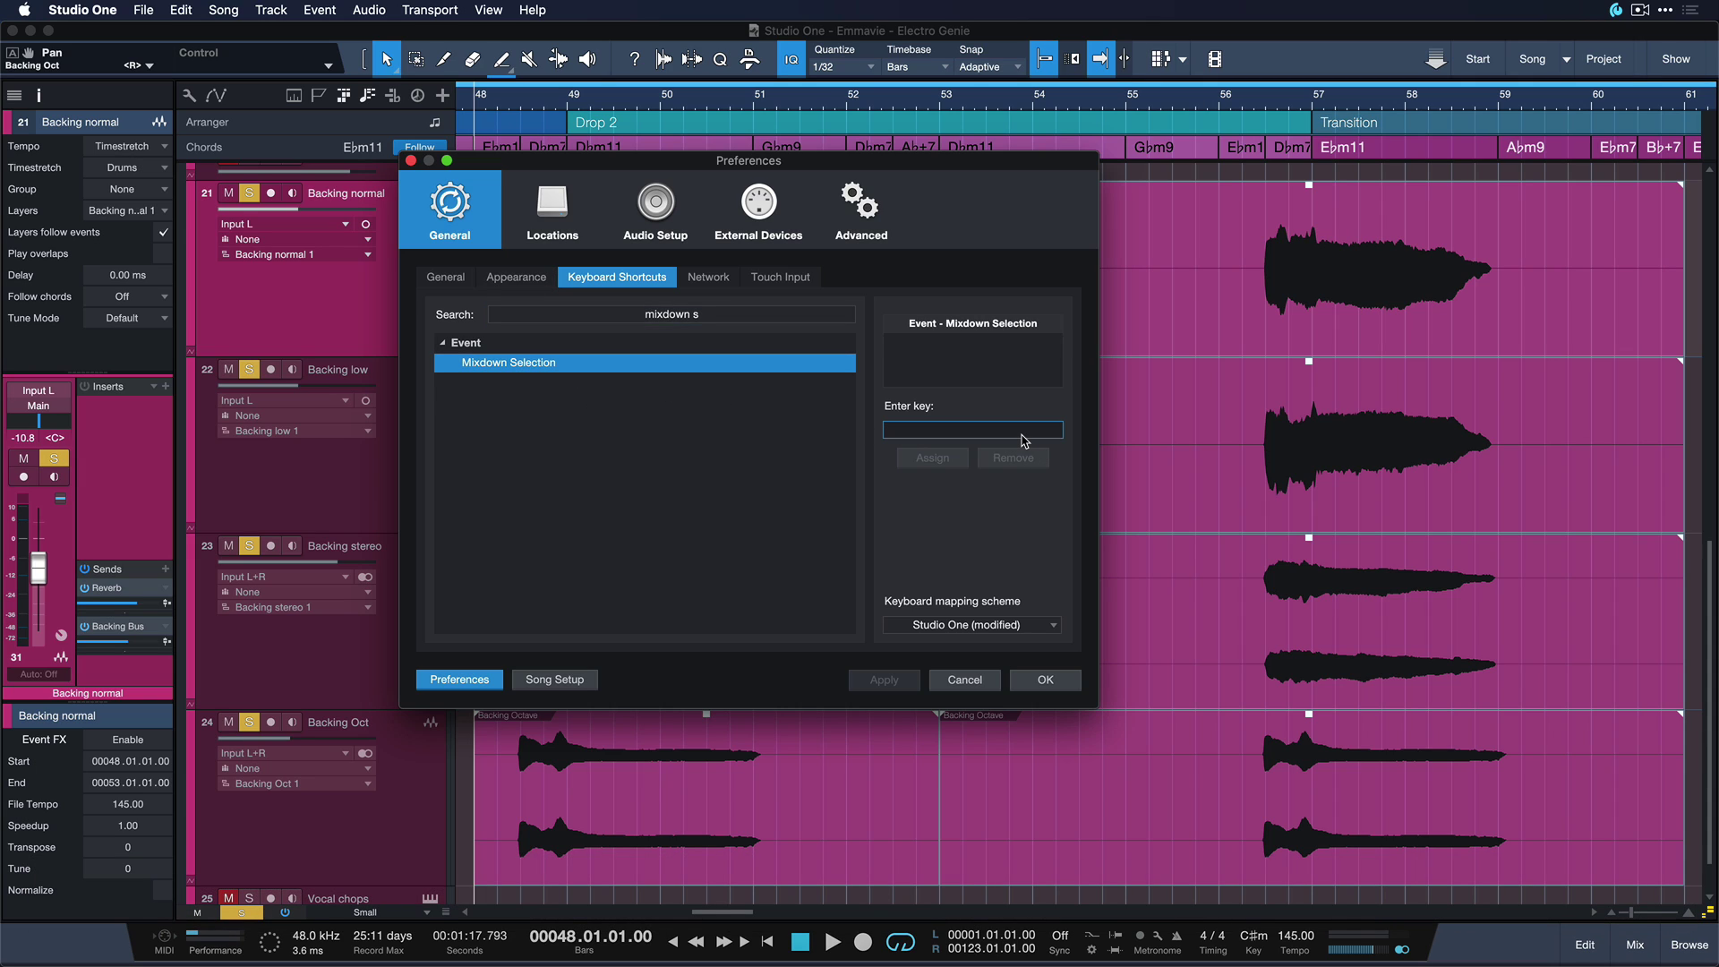
{"action": "key", "text": "super"}
{"action": "key", "text": "super+r"}
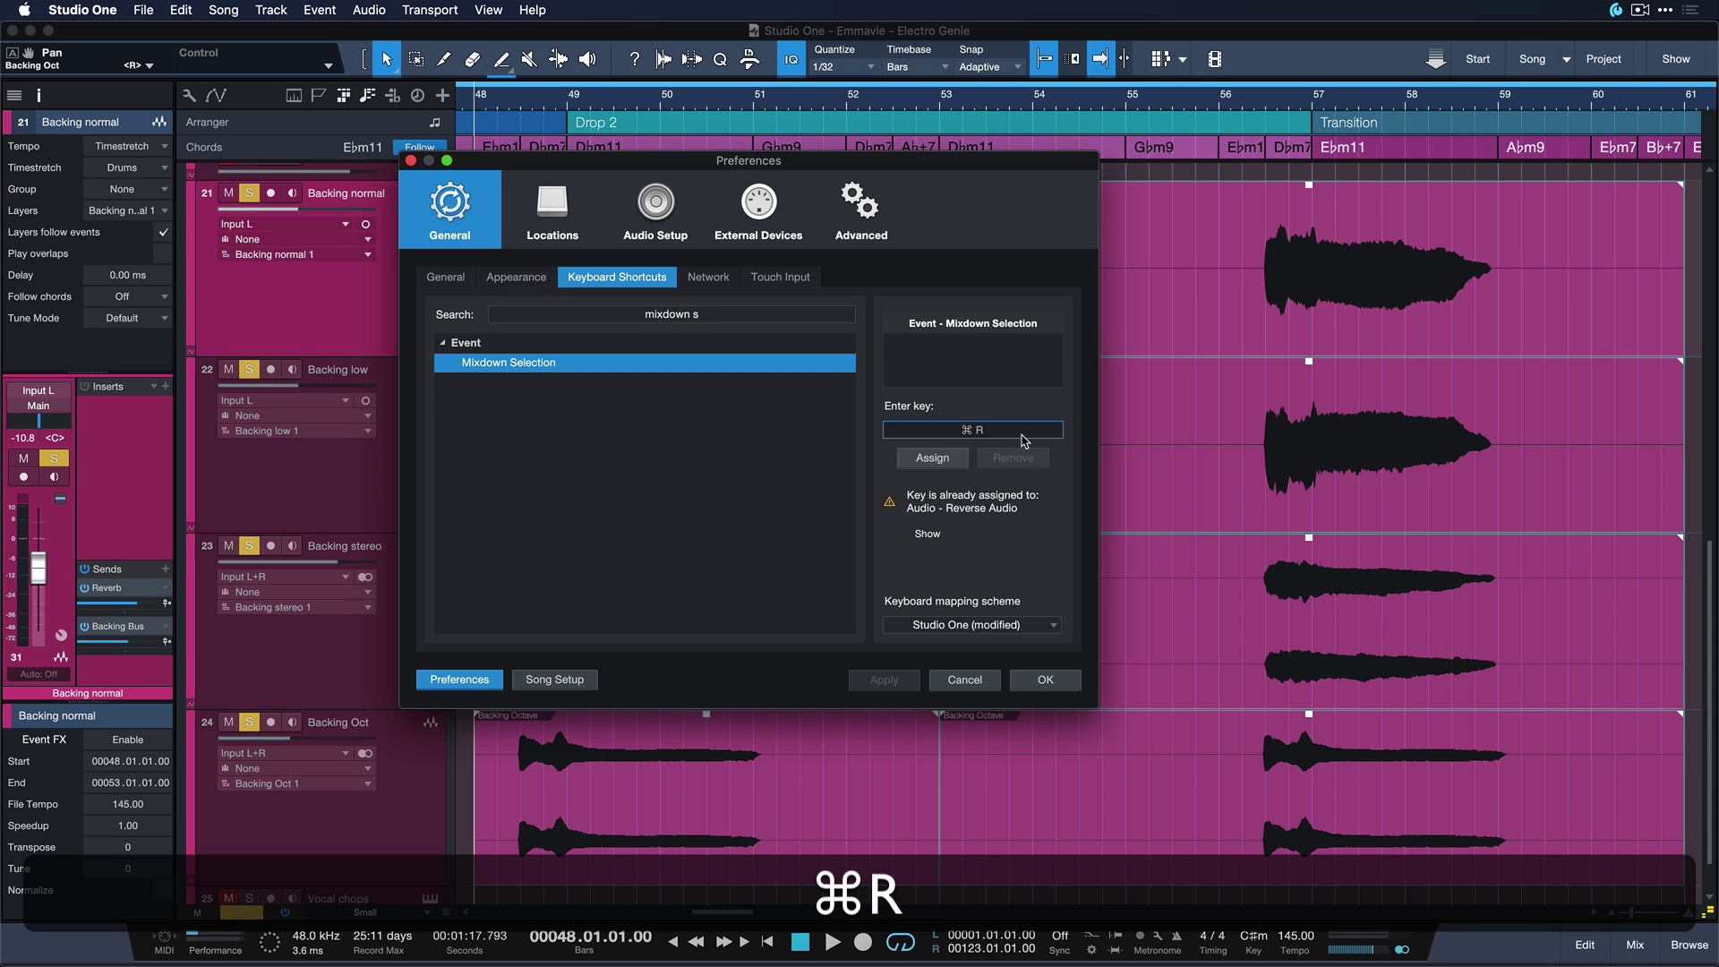
{"action": "left_click", "coordinate": [949, 459]}
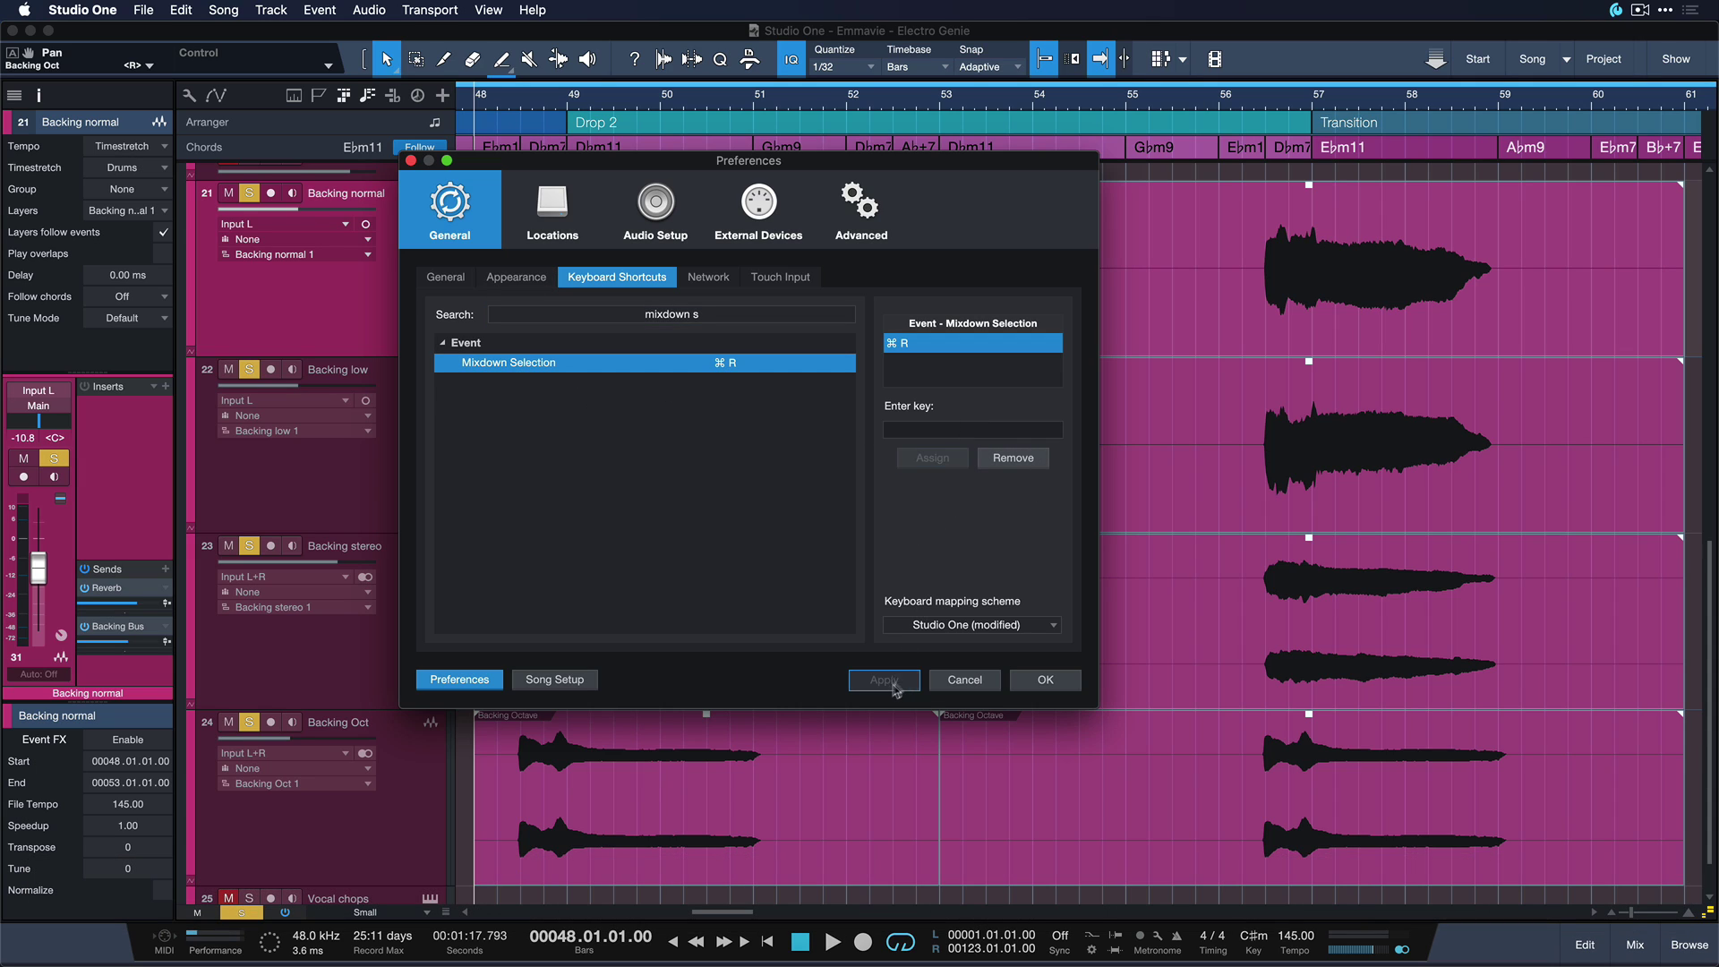
{"action": "left_click", "coordinate": [1039, 682]}
- Render the backing vocal events into a new Mixdown track with Cmd+R
{"action": "key", "text": "w"}
{"action": "key", "text": "w"}
{"action": "key", "text": "w"}
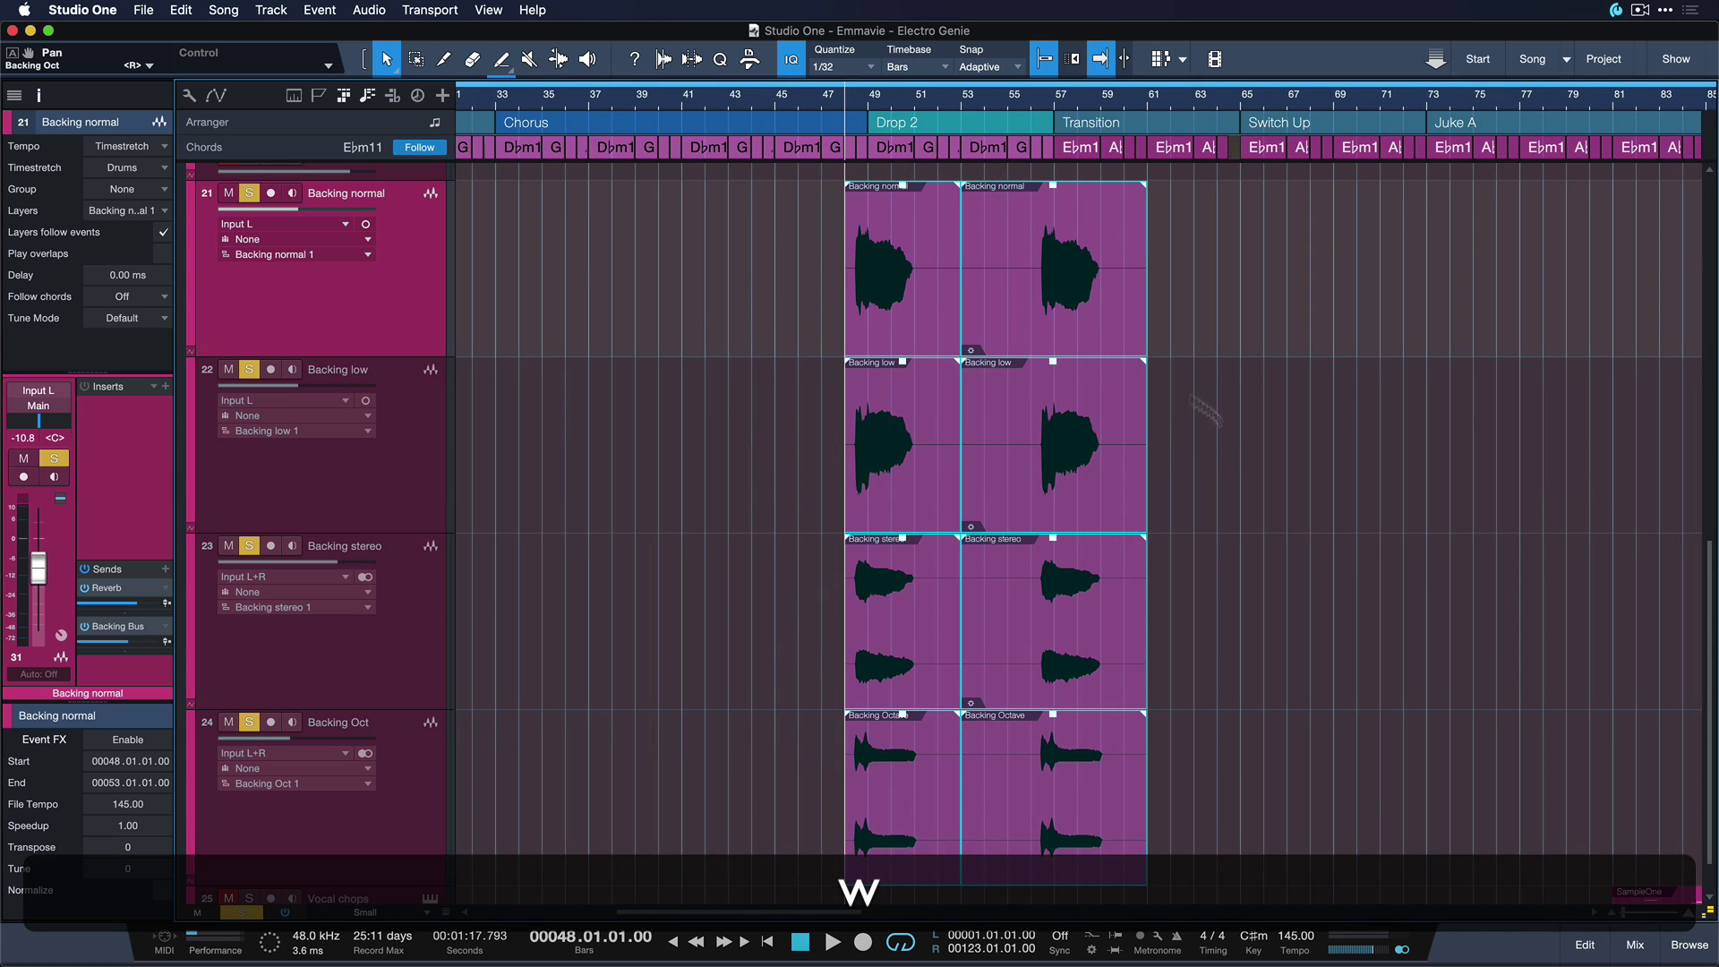
{"action": "left_click_drag", "start_coordinate": [838, 176], "coordinate": [1220, 874]}
{"action": "key", "text": "super+r"}
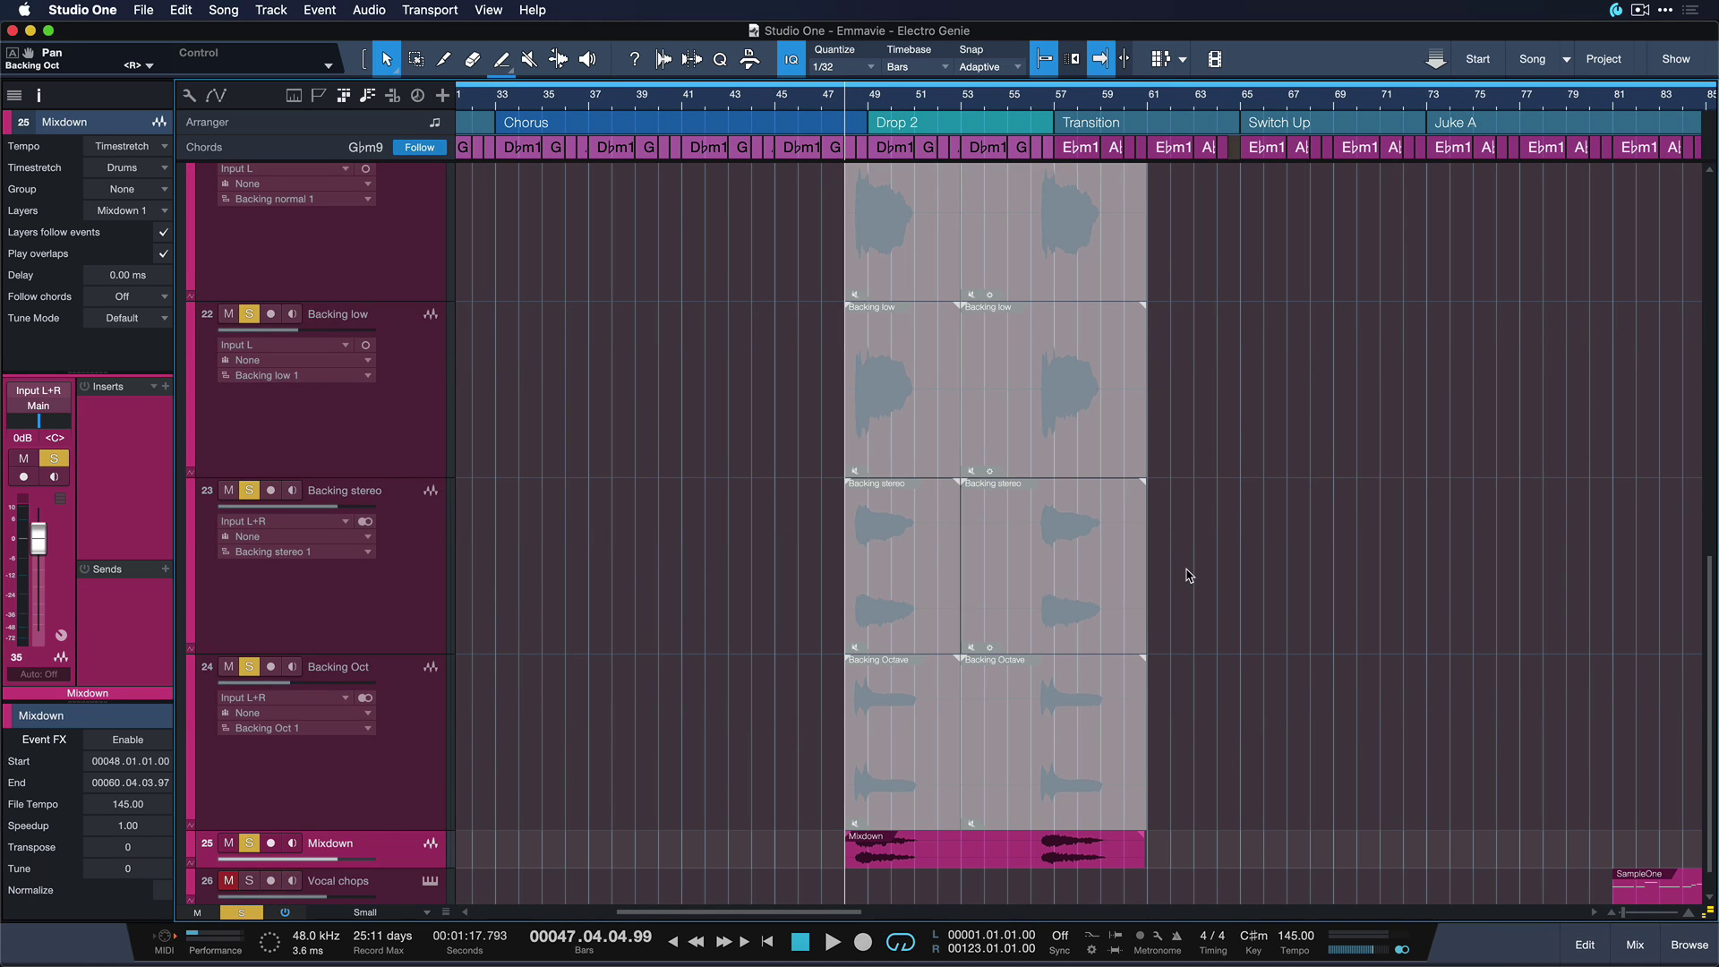
- Zoom in on the new Mixdown event and play it back to check the bounce
{"action": "key", "text": "e"}
{"action": "left_click", "coordinate": [951, 815]}
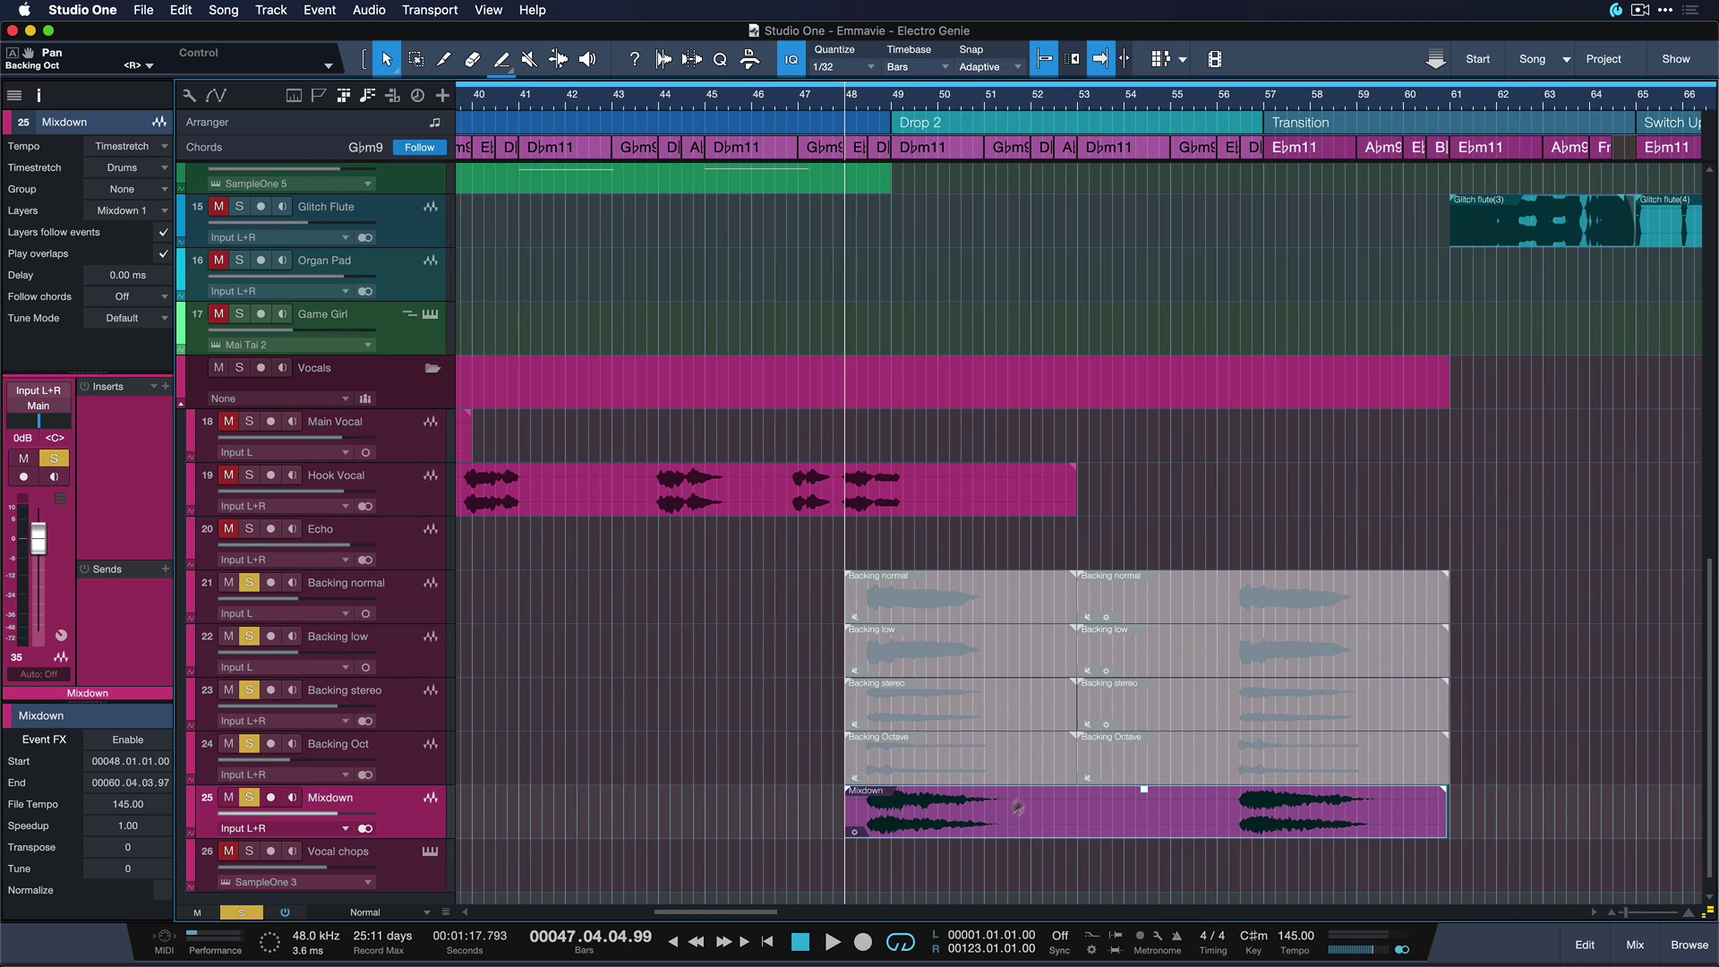
{"action": "key", "text": "shift+w"}
{"action": "key", "text": "space"}
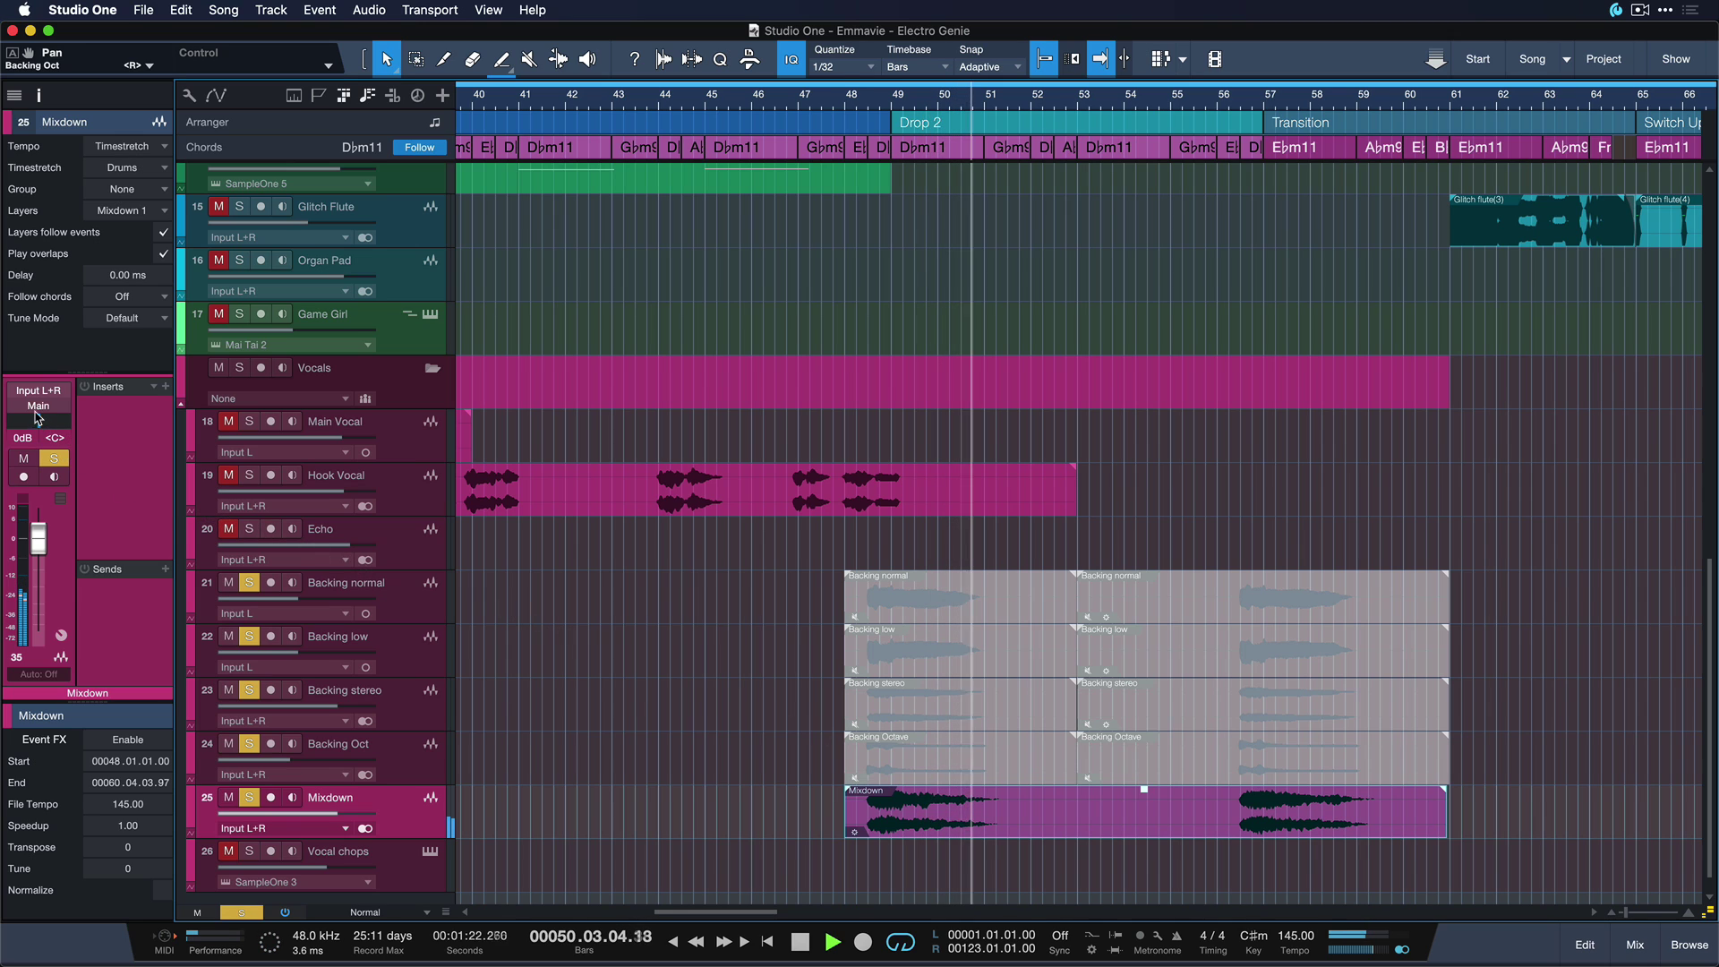
{"action": "key", "text": "space"}
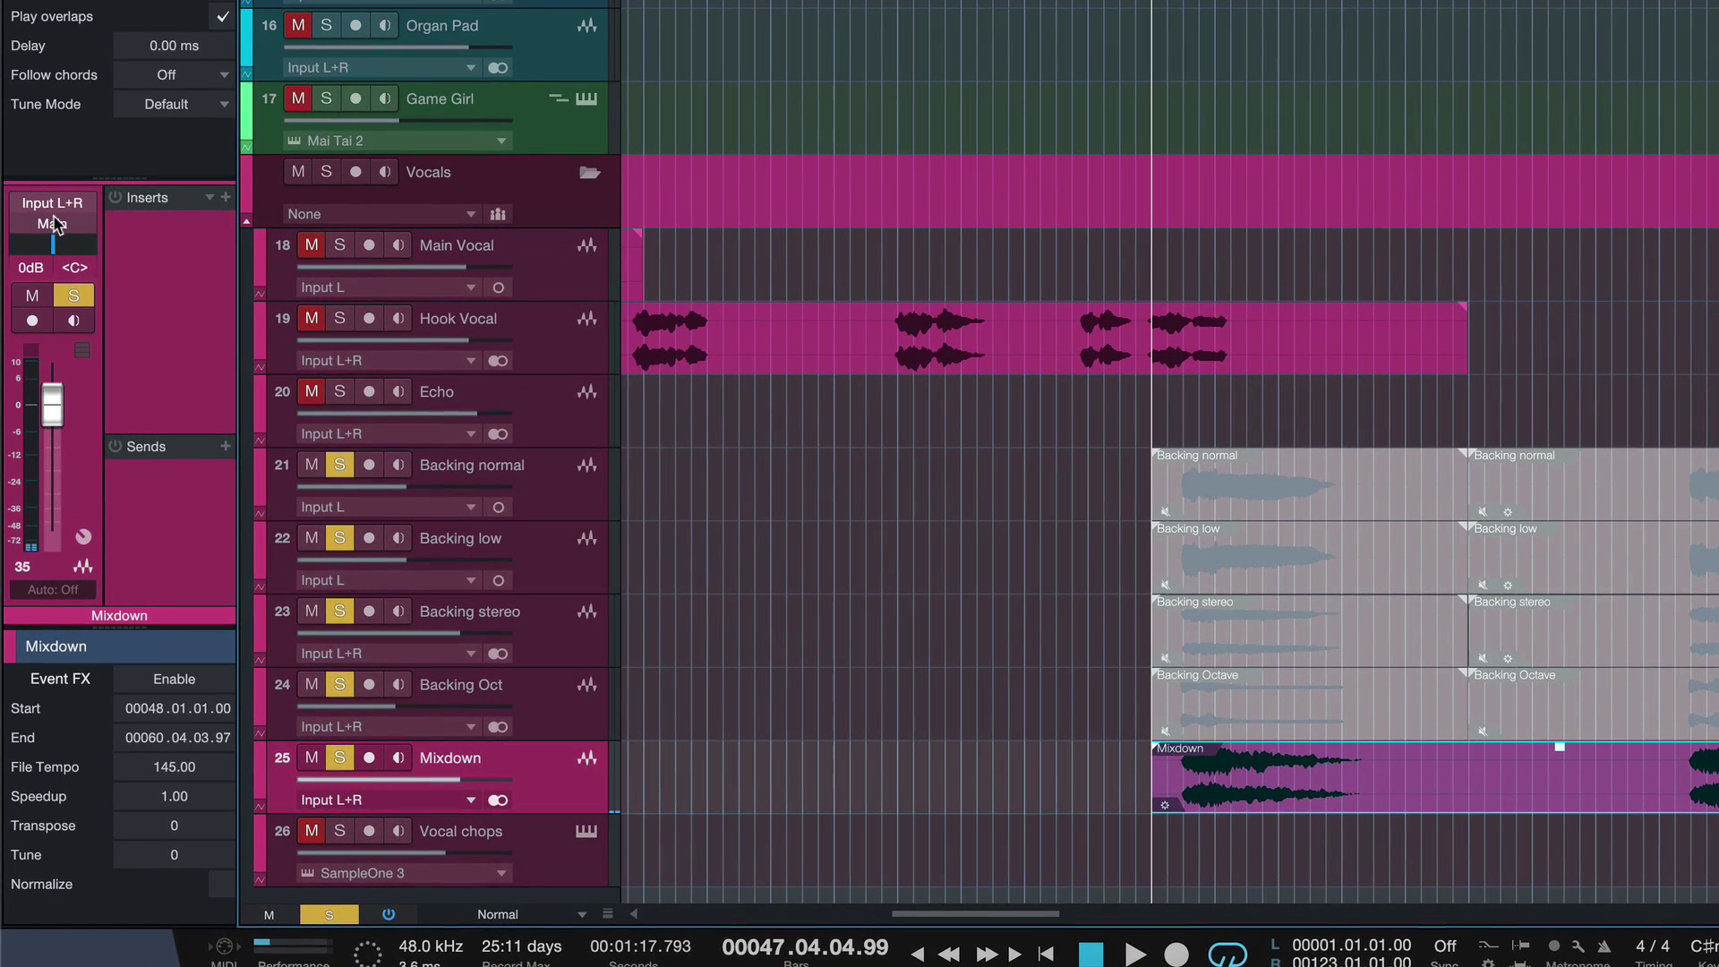
- Disable tracks 21–24 (Backing normal, low, stereo and Oct) with Disable Selected Tracks
{"action": "left_click", "coordinate": [548, 488]}
{"action": "left_click", "coordinate": [566, 699], "text": "shift"}
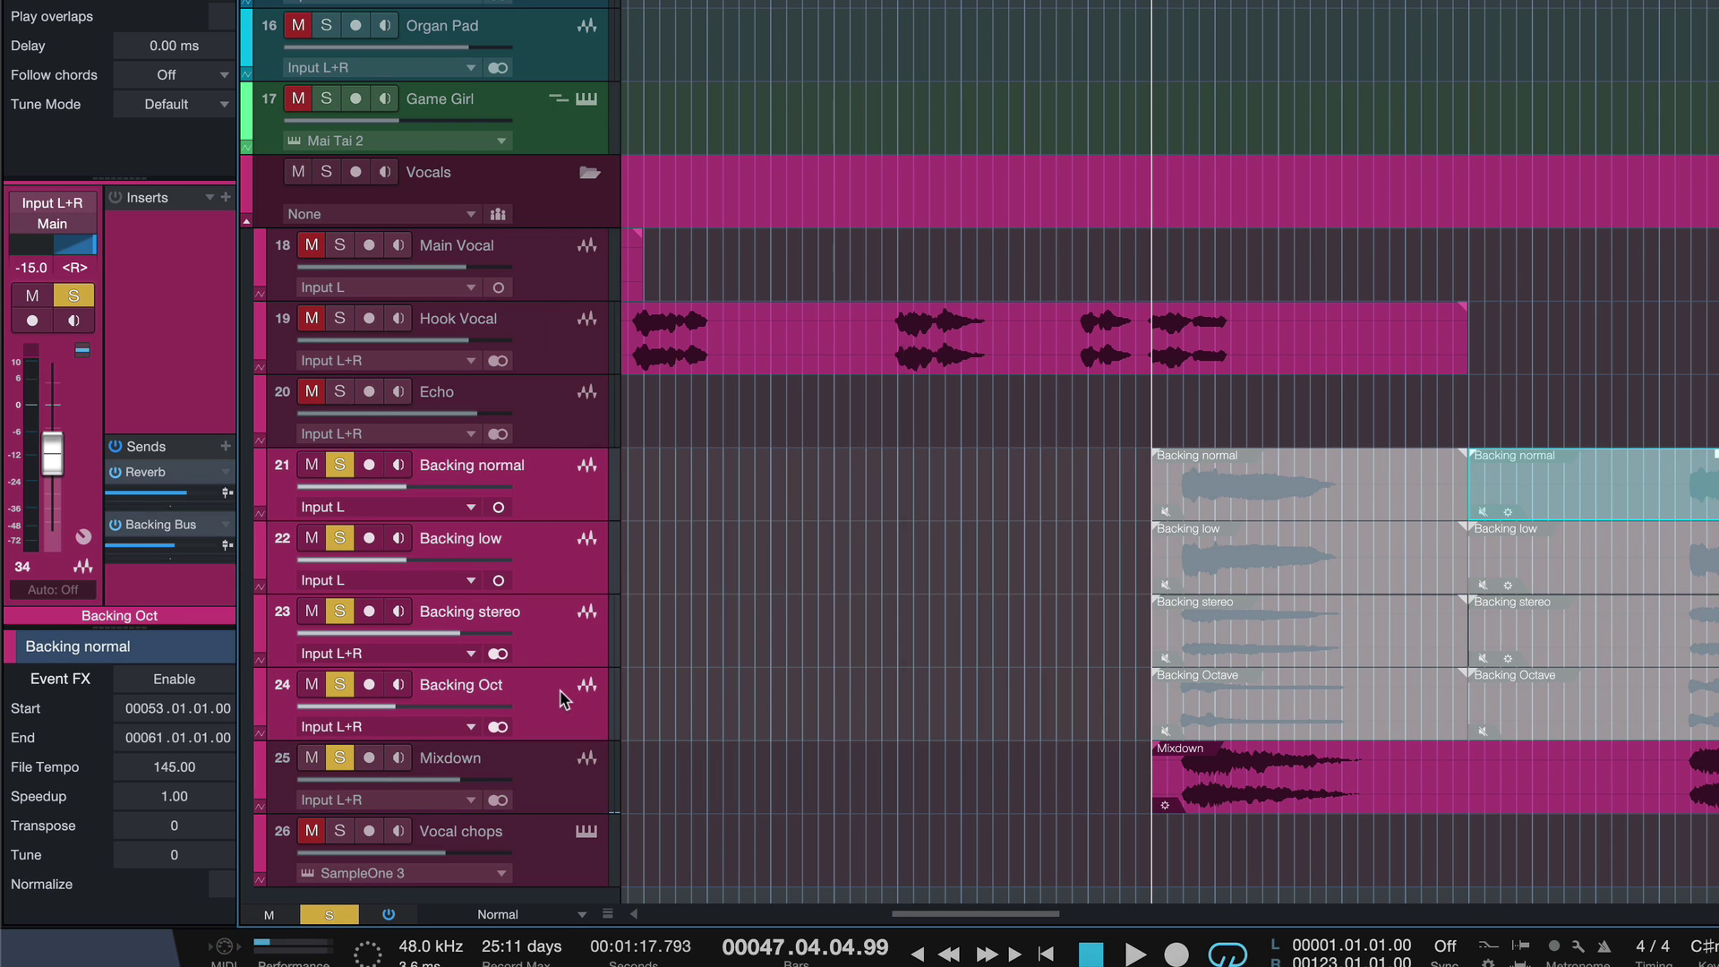
{"action": "right_click", "coordinate": [566, 700]}
{"action": "left_click", "coordinate": [744, 352]}
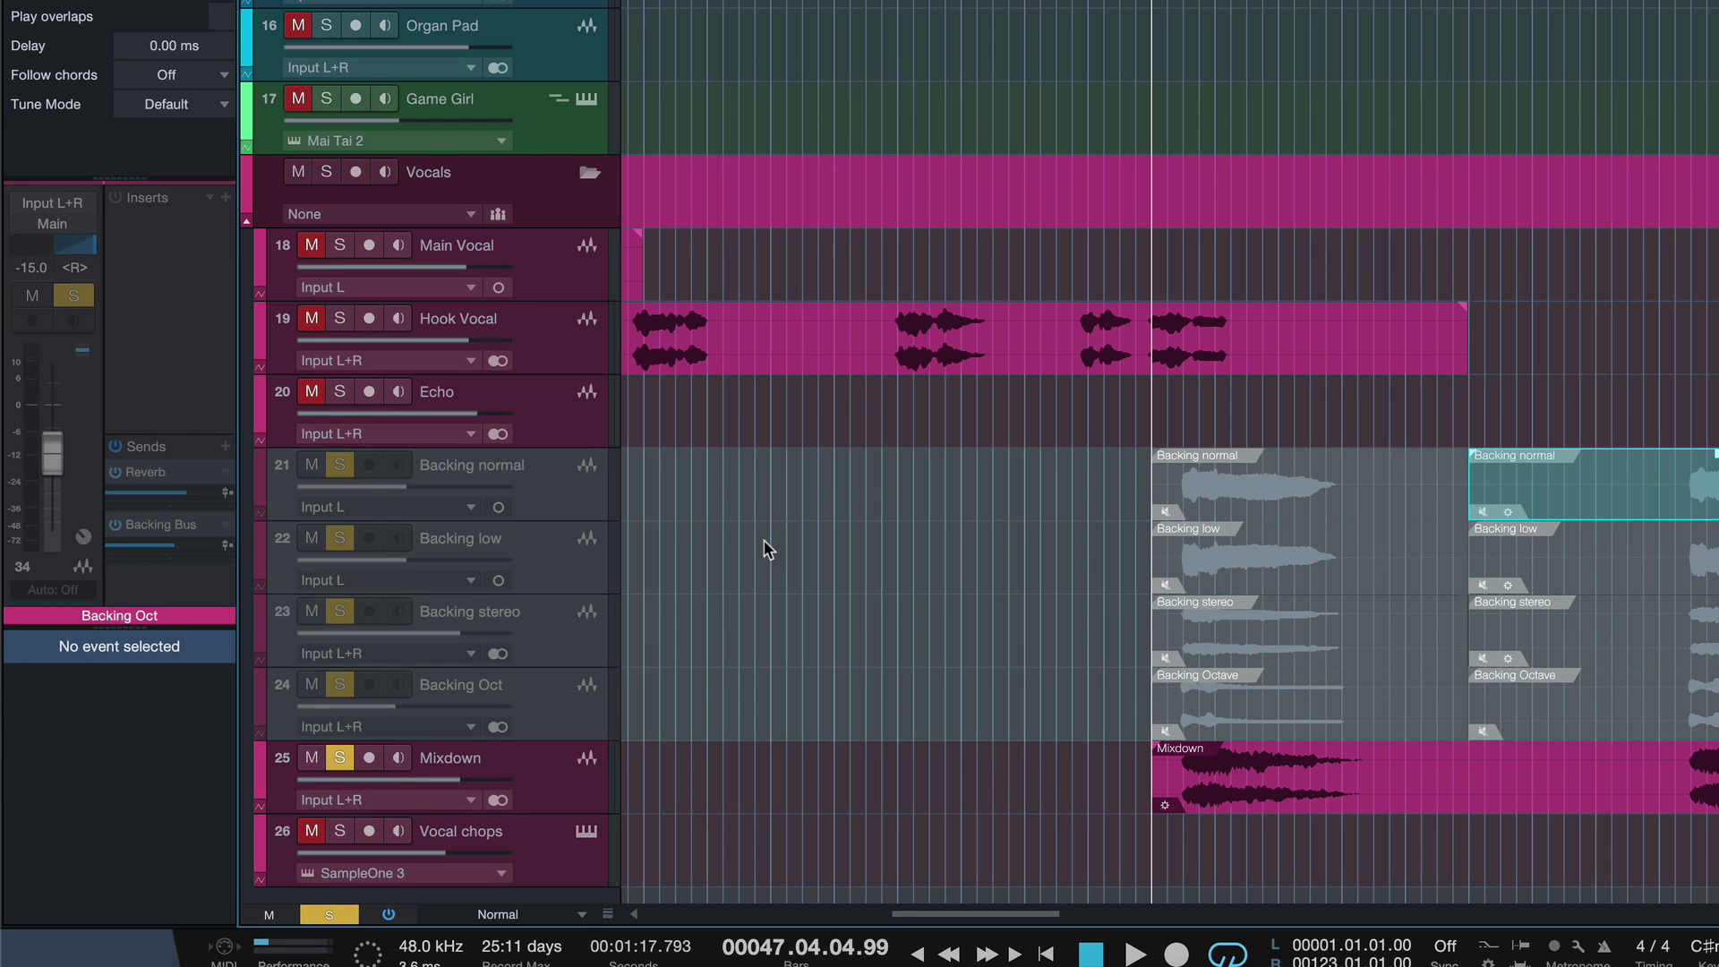